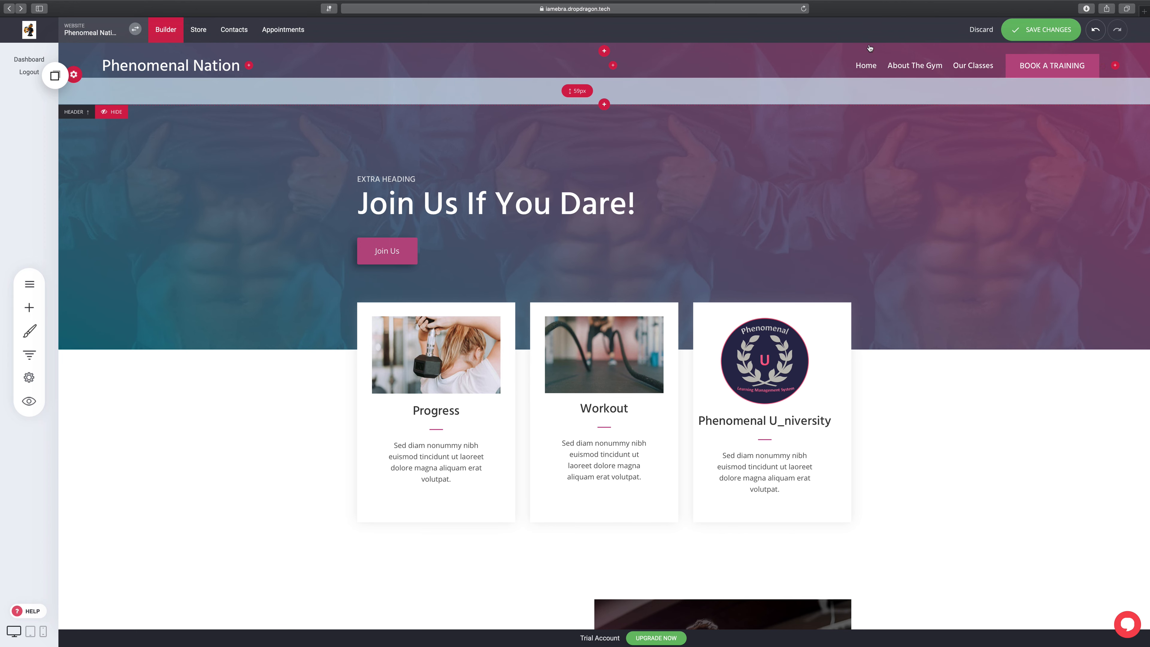
Step: Switch to tablet view, discard the unsaved edits, and open a live preview of the site
{"action": "left_click", "coordinate": [30, 633]}
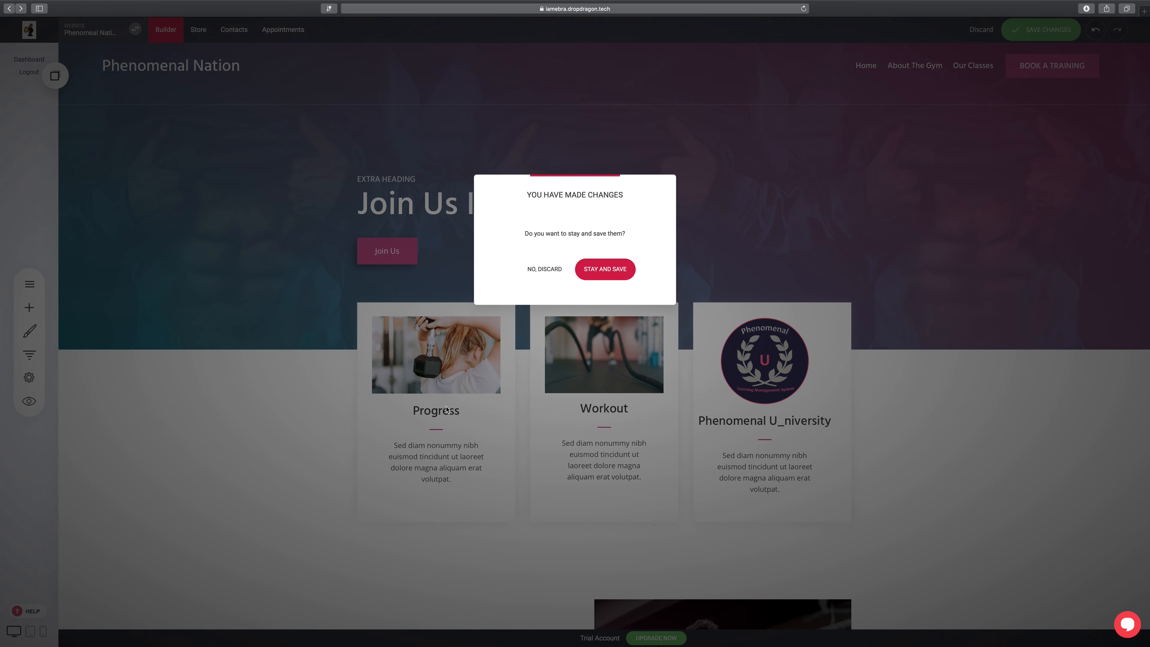
{"action": "left_click", "coordinate": [536, 274]}
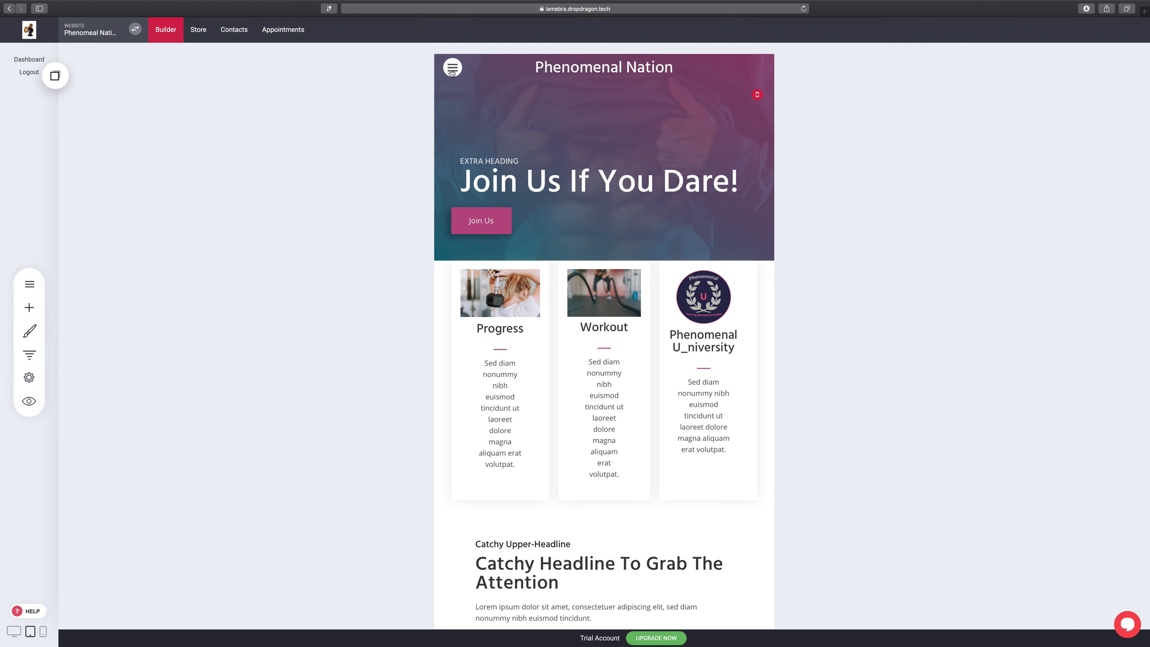
{"action": "left_click", "coordinate": [29, 401]}
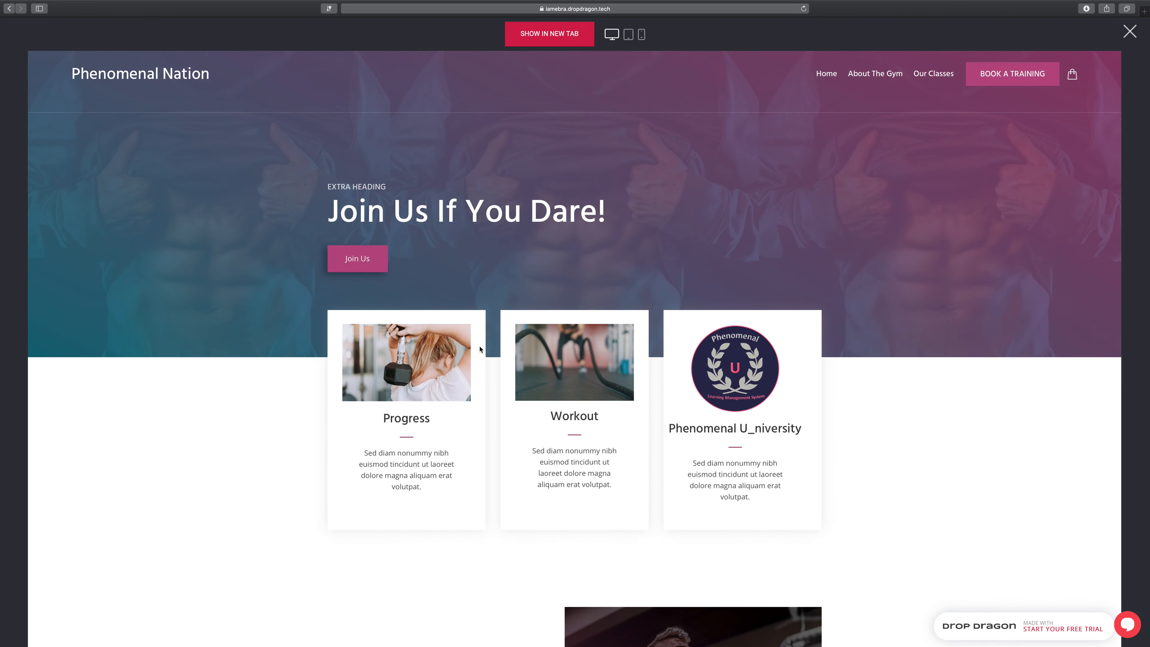
Step: In the preview, view the site at tablet width with the hamburger menu expanded, then exit the preview
{"action": "scroll", "coordinate": [465, 193], "scroll_direction": "down", "scroll_amount": 2}
{"action": "scroll", "coordinate": [464, 193], "scroll_direction": "up", "scroll_amount": 1}
{"action": "scroll", "coordinate": [465, 192], "scroll_direction": "down", "scroll_amount": 1}
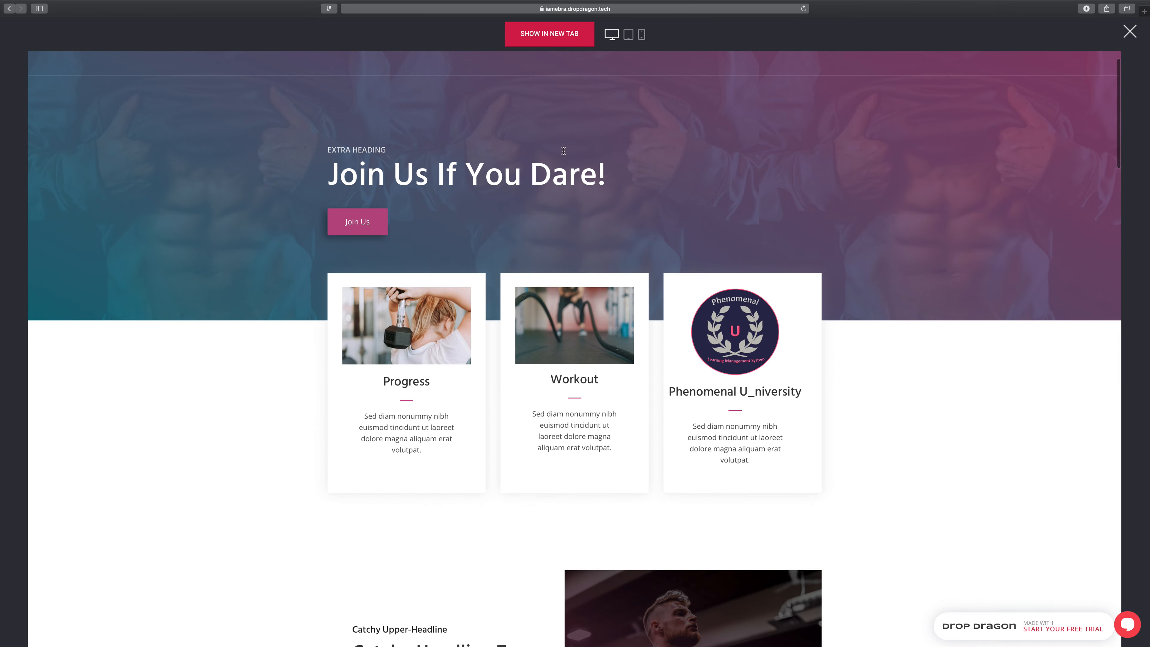
{"action": "left_click", "coordinate": [628, 34]}
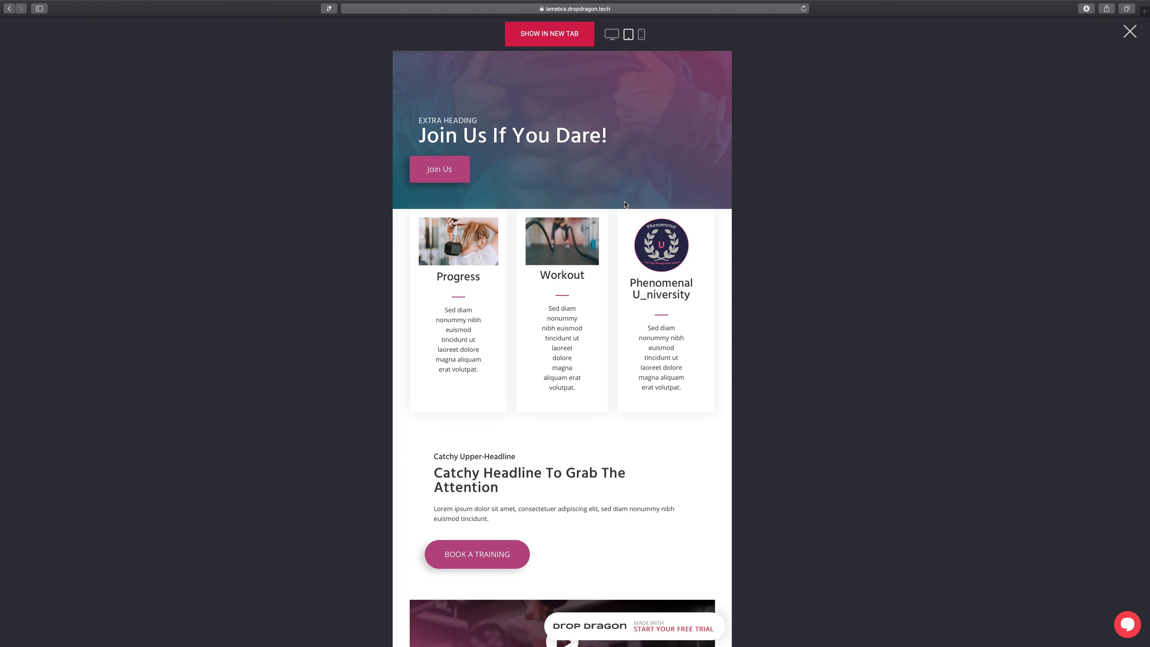
{"action": "left_click", "coordinate": [410, 64]}
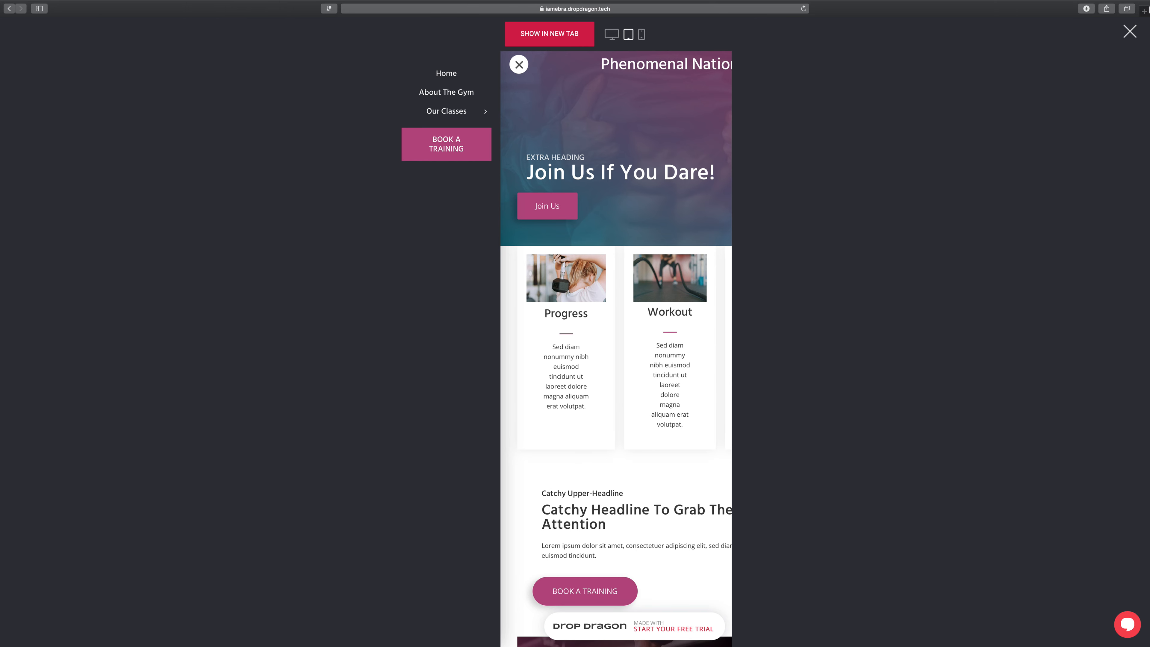
{"action": "left_click", "coordinate": [1130, 35]}
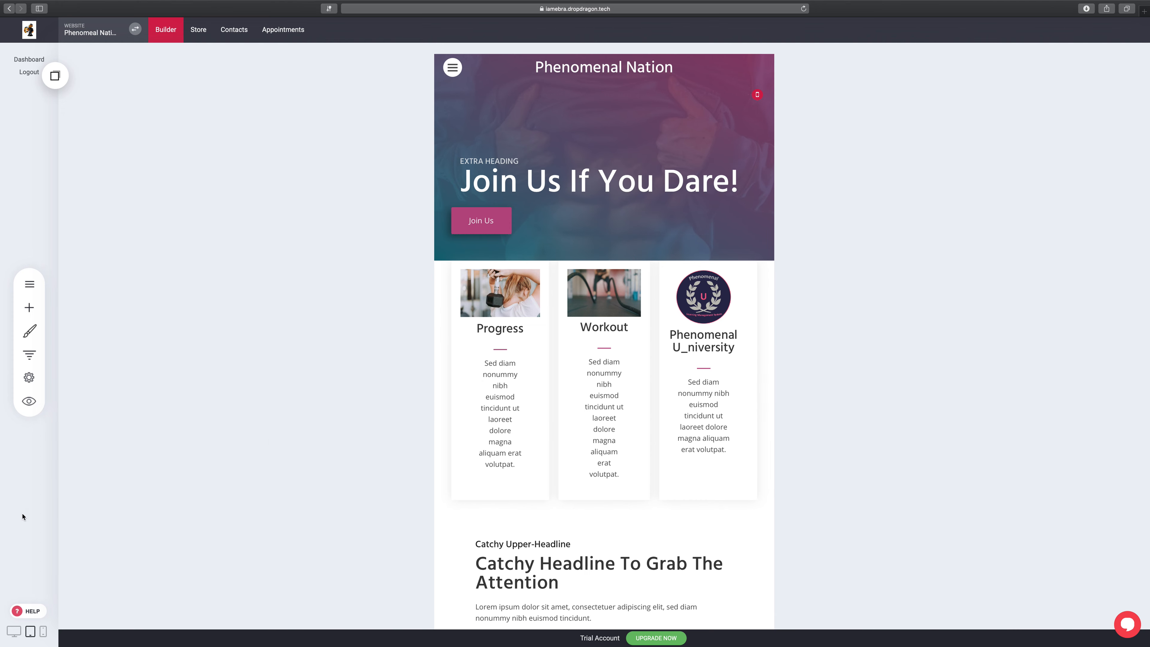
Step: Return to desktop view and set the Header Layout to On Top - Compact
{"action": "left_click", "coordinate": [14, 631]}
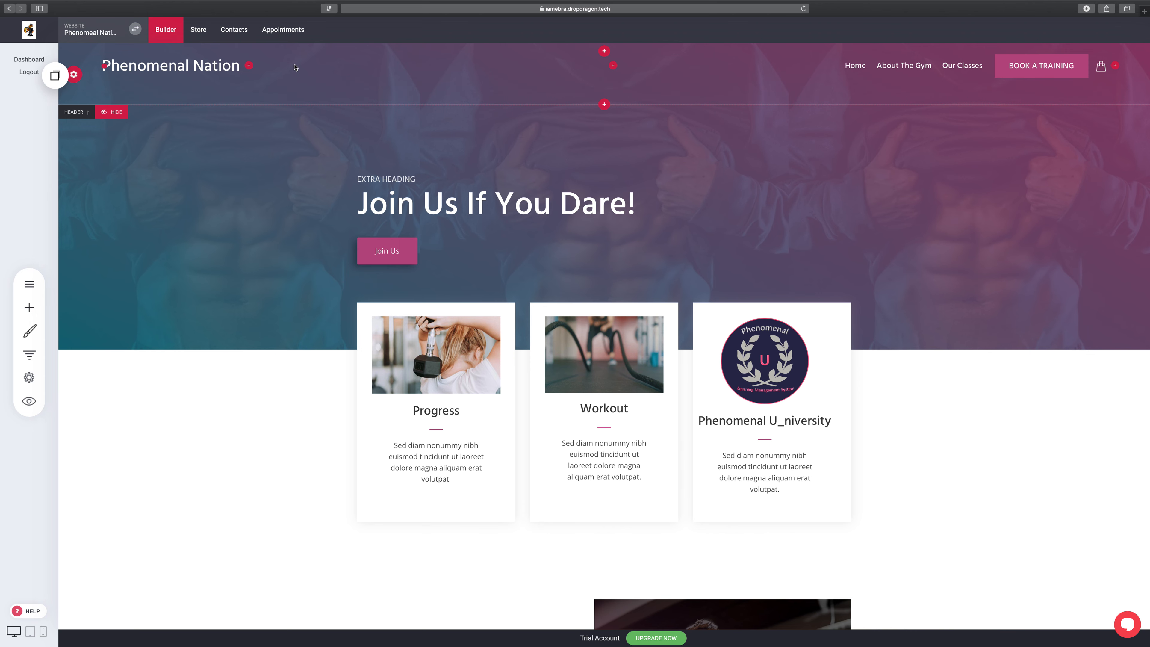
{"action": "left_click", "coordinate": [80, 75]}
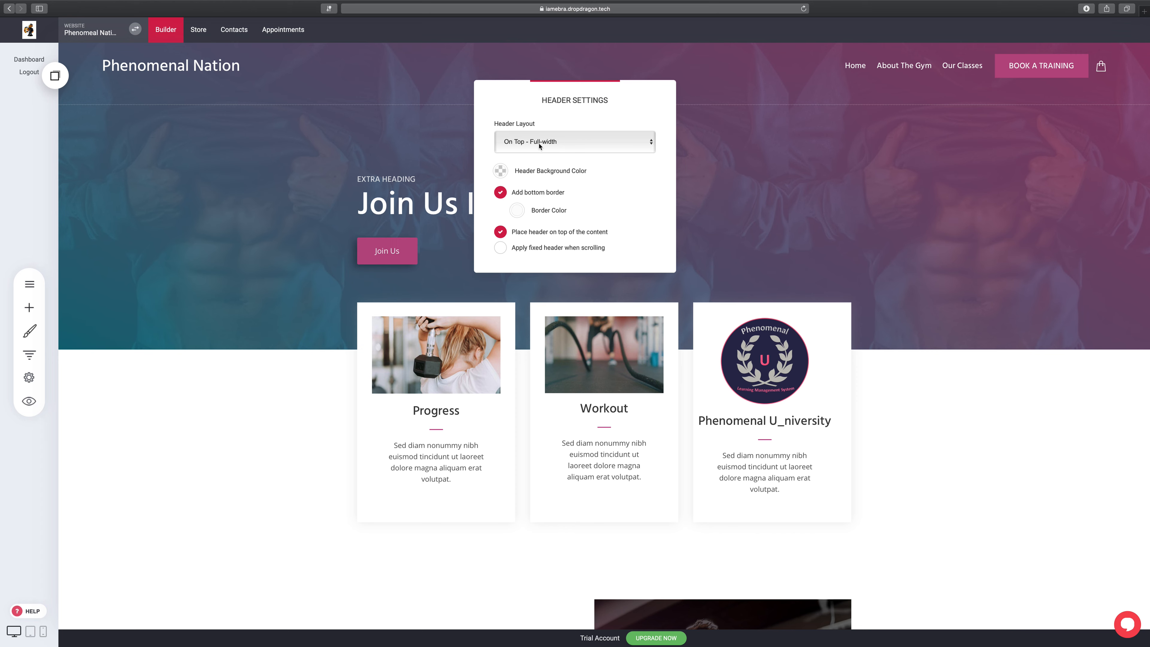
{"action": "left_click", "coordinate": [651, 143]}
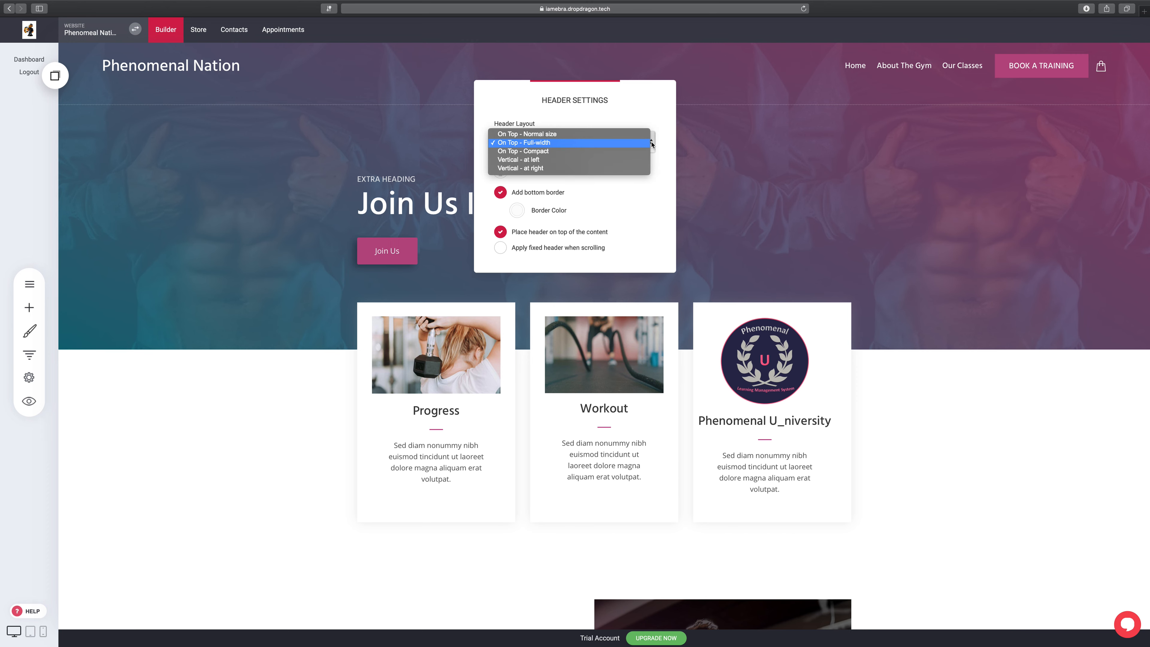
{"action": "left_click", "coordinate": [627, 135]}
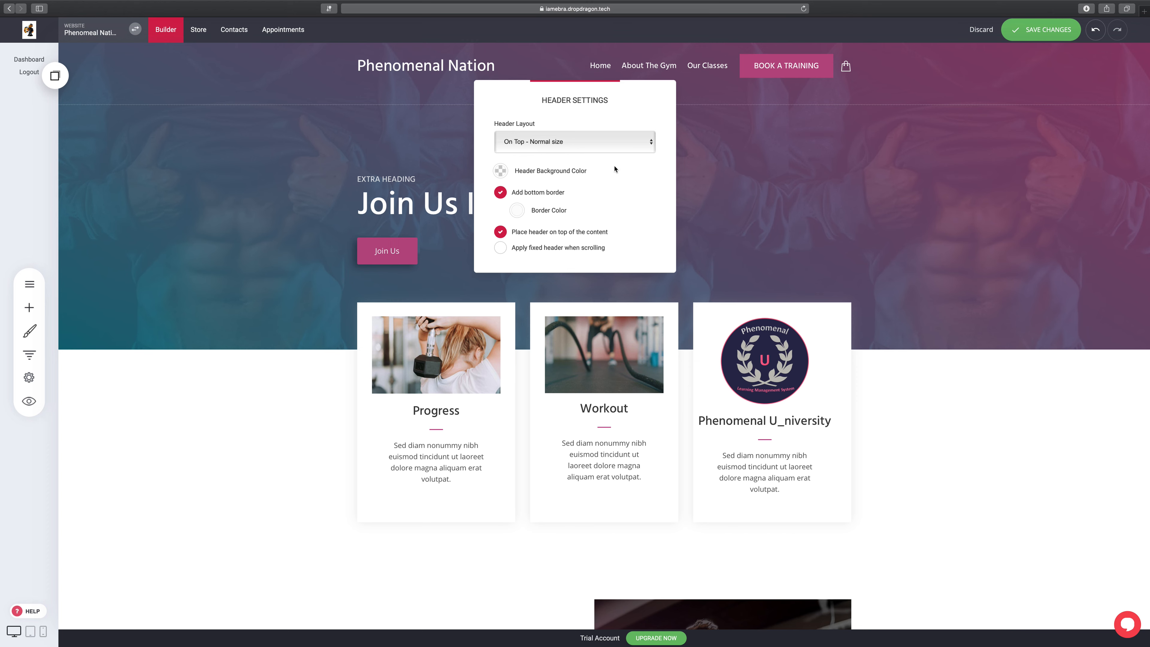
{"action": "left_click", "coordinate": [562, 144]}
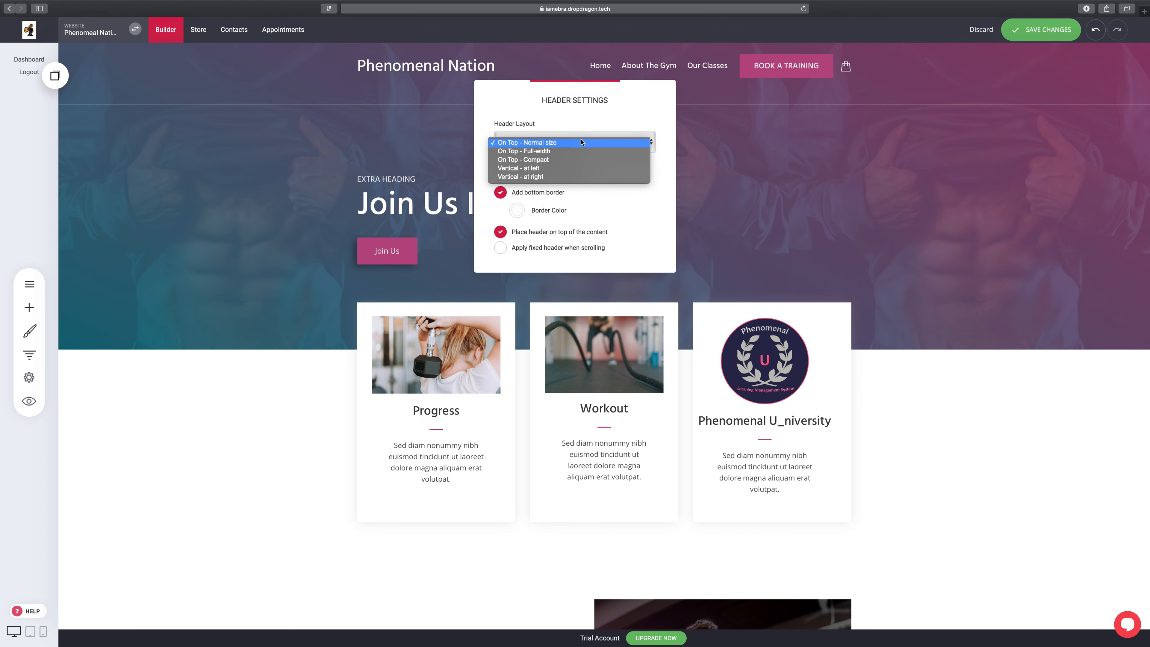
{"action": "left_click", "coordinate": [559, 160]}
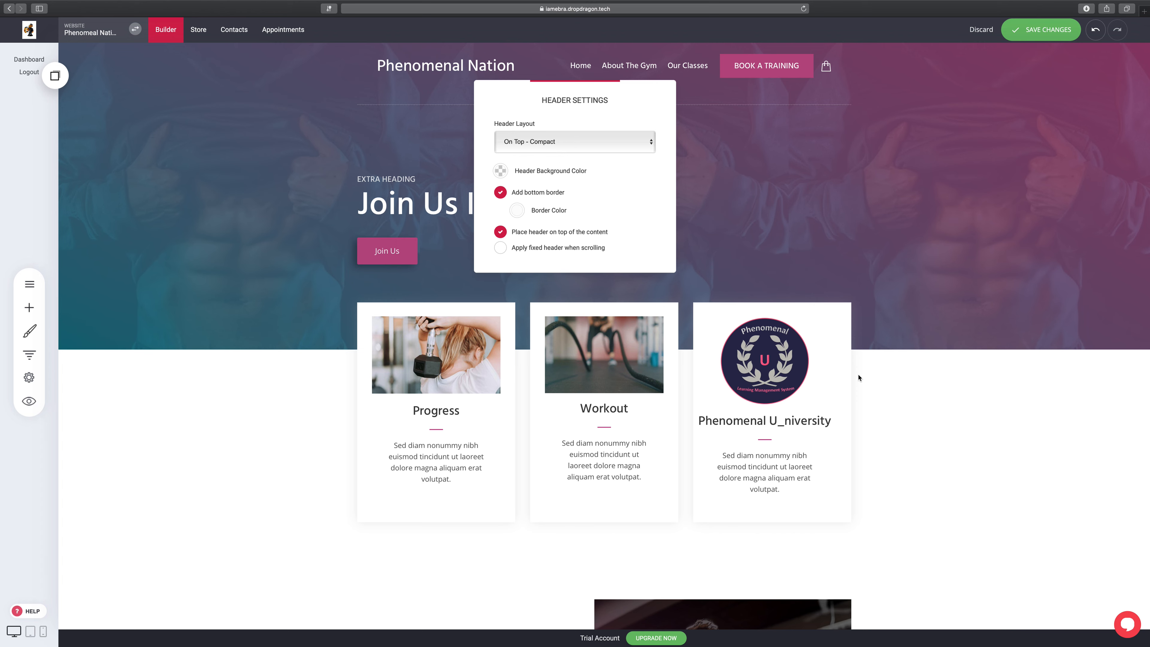
{"action": "left_click", "coordinate": [980, 430]}
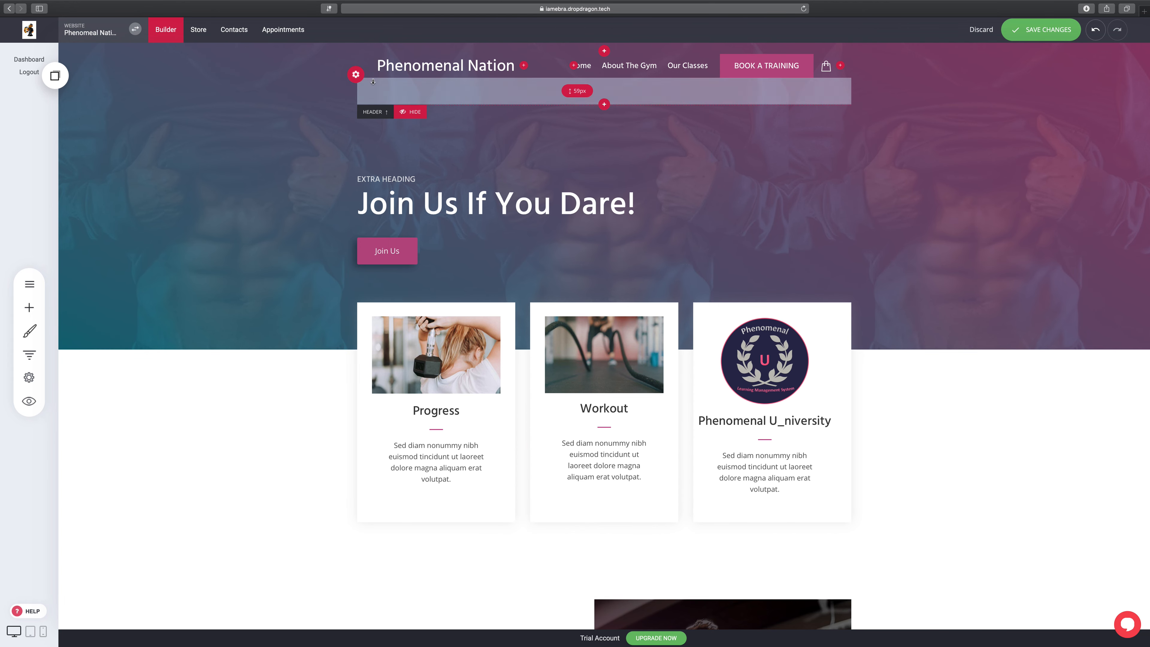
Step: Change the Header Layout to On Top - Full-width, spreading logo and menu edge to edge
{"action": "left_click", "coordinate": [356, 77]}
{"action": "left_click", "coordinate": [593, 143]}
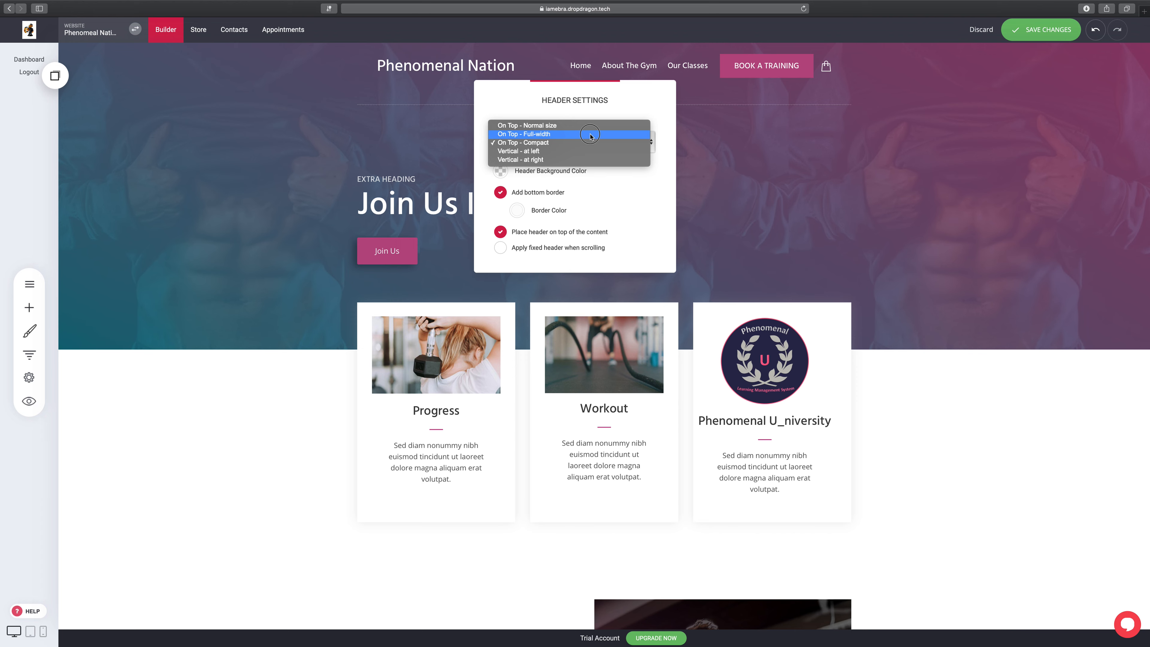
{"action": "left_click", "coordinate": [590, 134]}
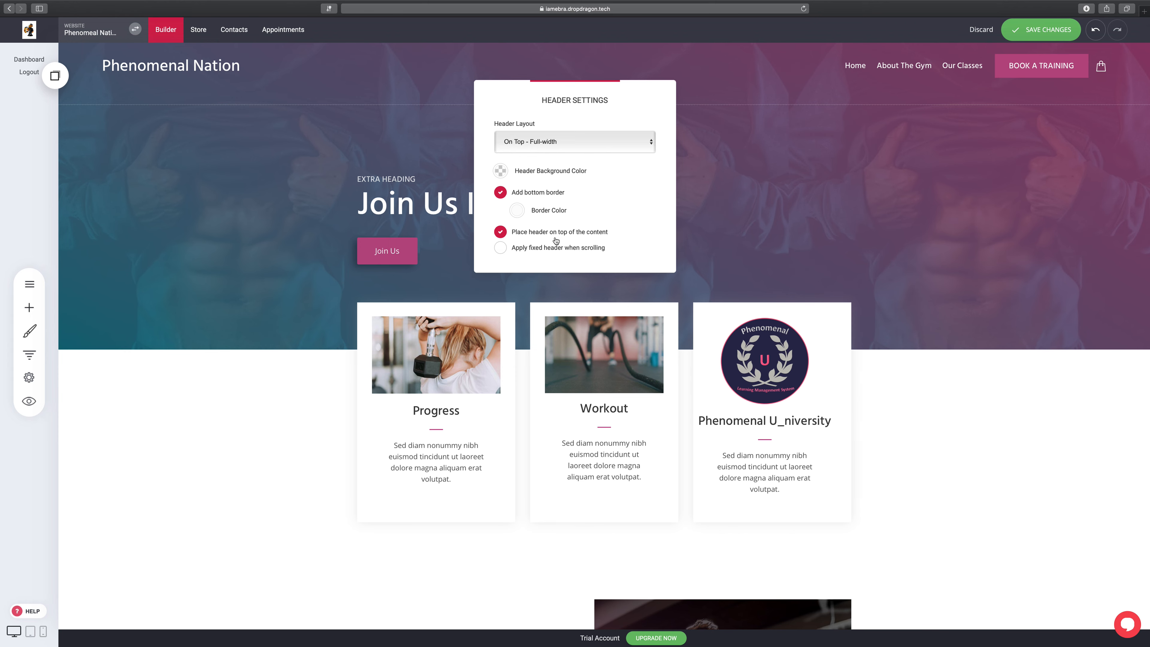
{"action": "left_click", "coordinate": [1018, 445]}
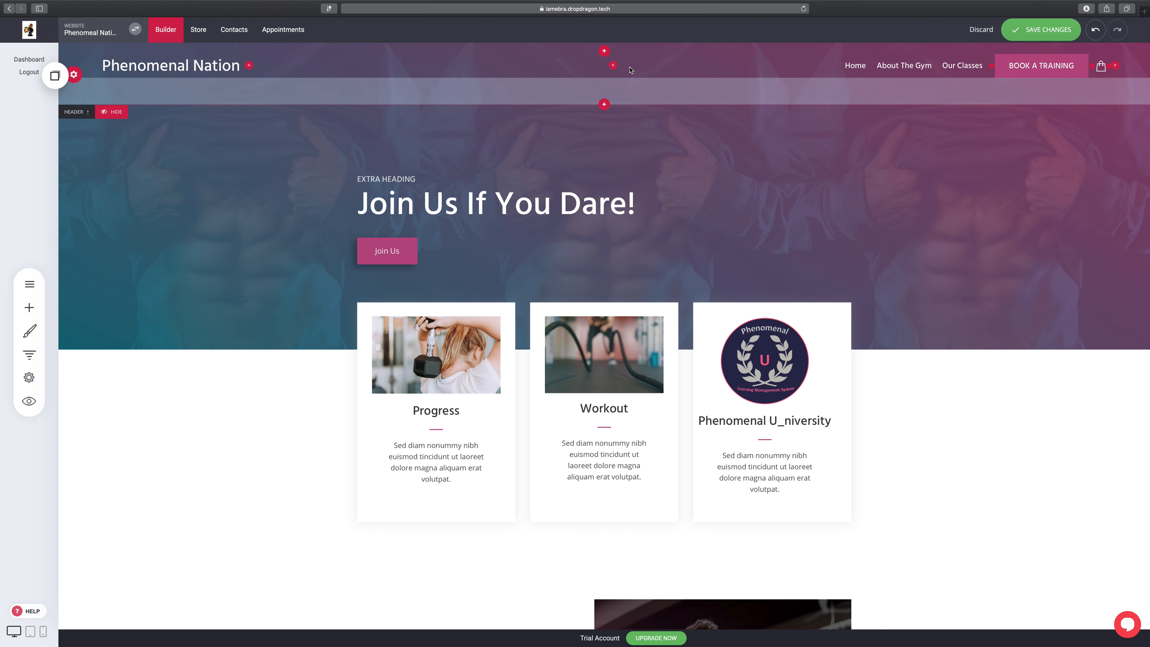
Step: Add a header row above the navigation with a Facebook and Twitter Social Media widget, then save
{"action": "left_click", "coordinate": [609, 51]}
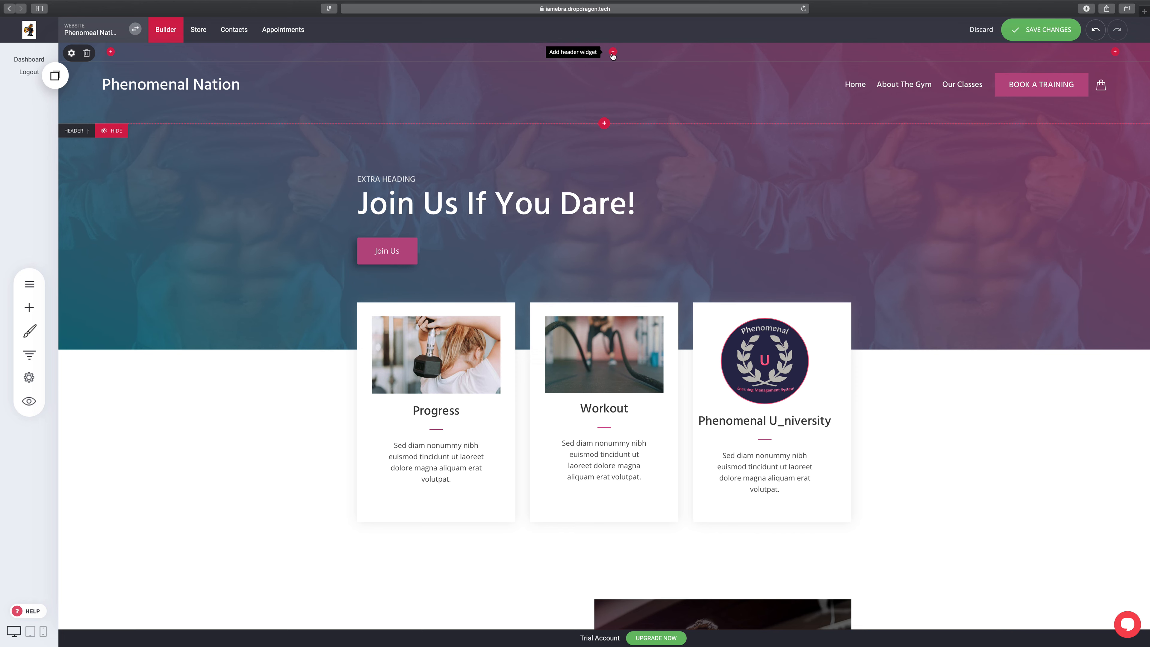
{"action": "left_click", "coordinate": [613, 52]}
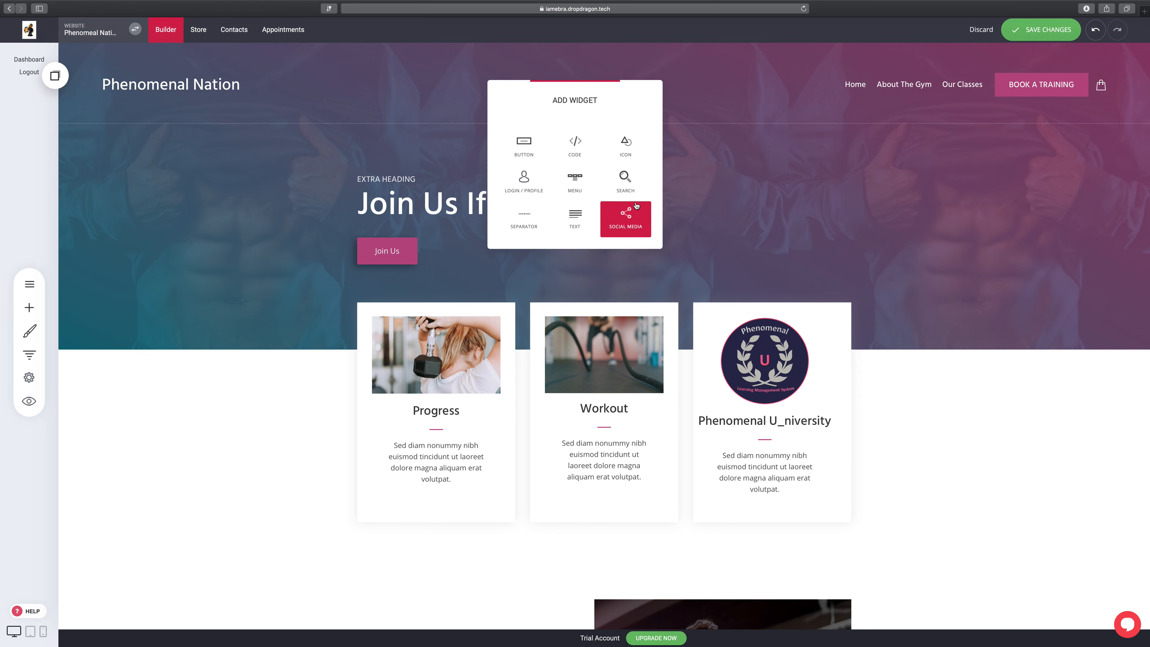
{"action": "left_click", "coordinate": [641, 230]}
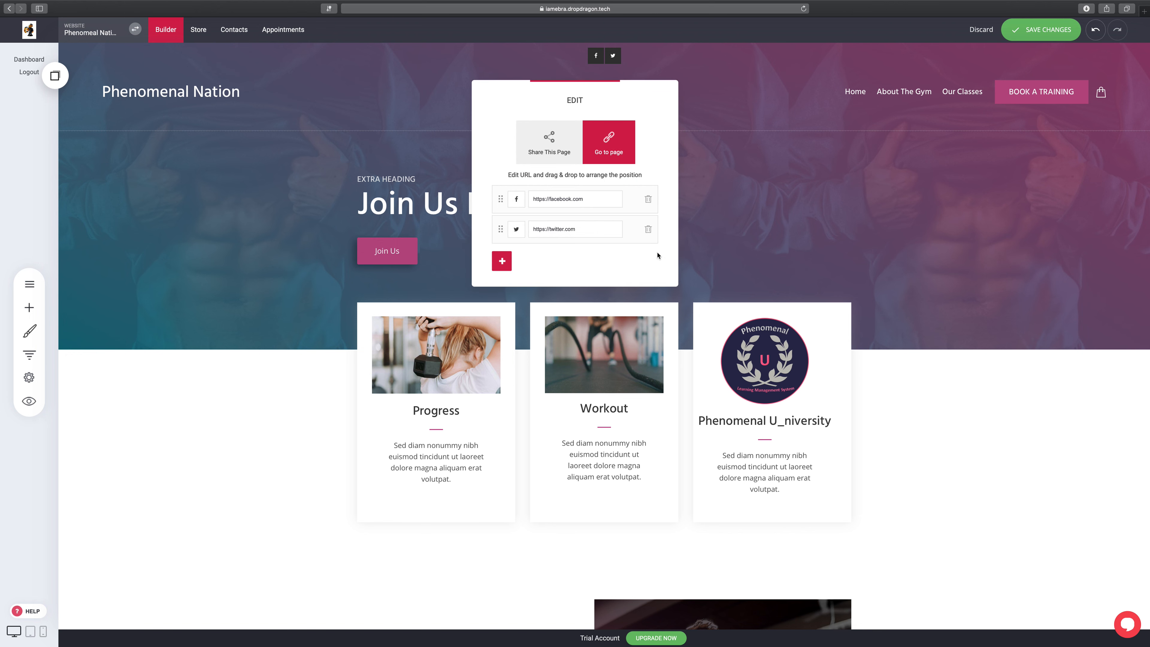
{"action": "left_click", "coordinate": [699, 241]}
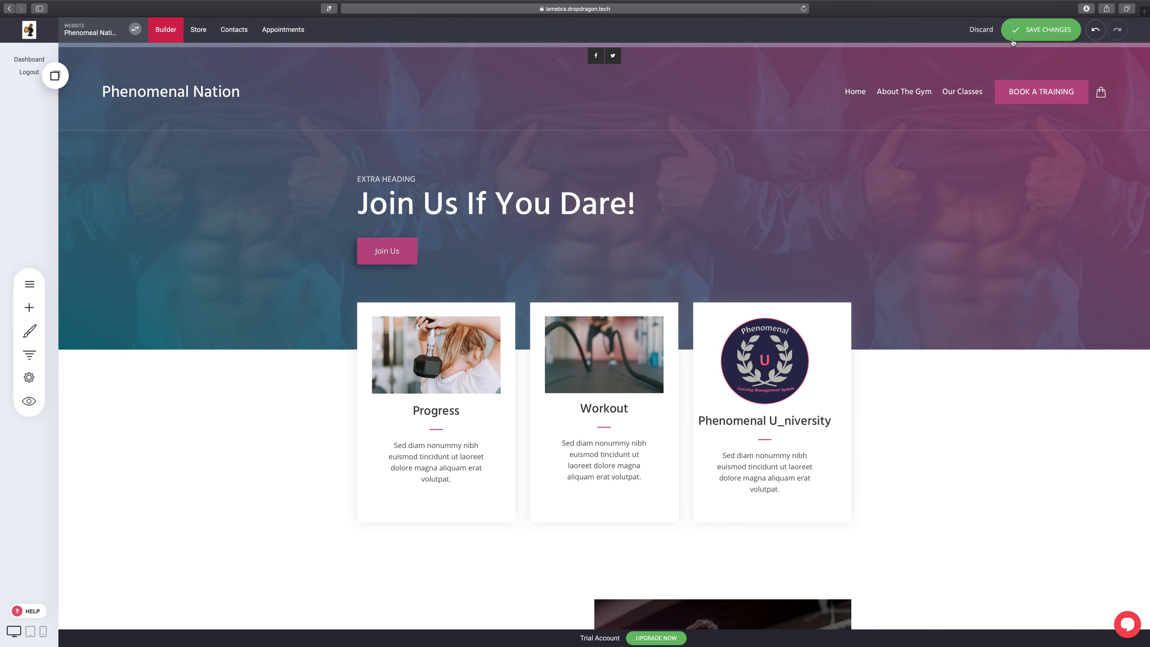
{"action": "left_click", "coordinate": [1041, 30]}
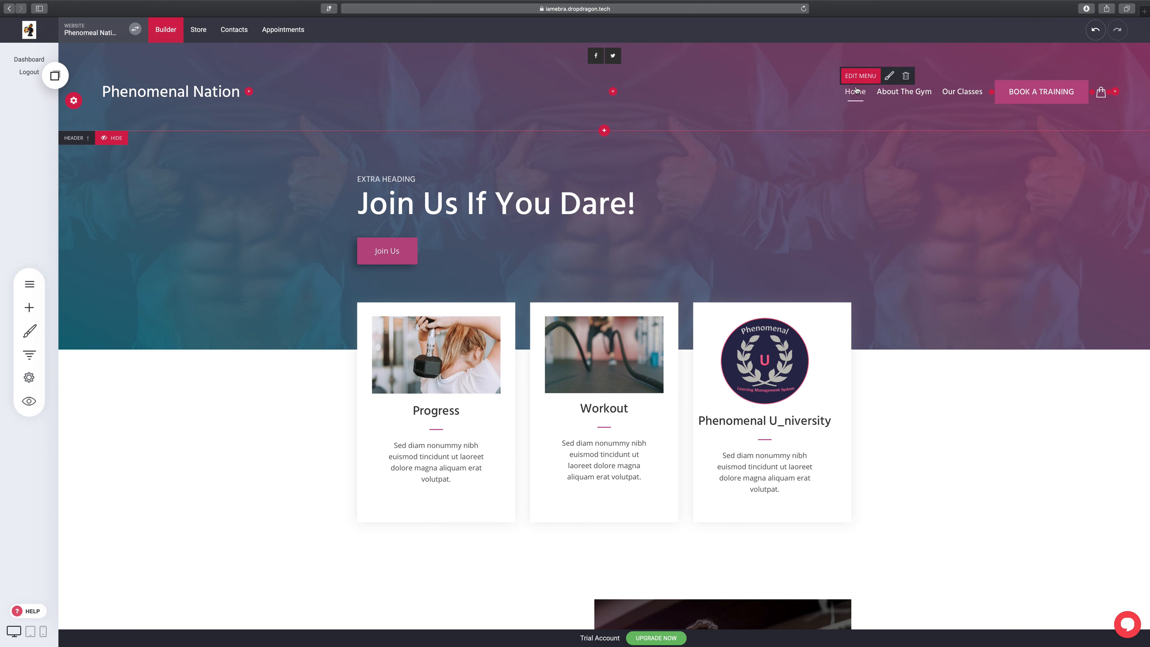
Step: Set the Header Layout to On Top - Normal size
{"action": "left_click", "coordinate": [75, 101]}
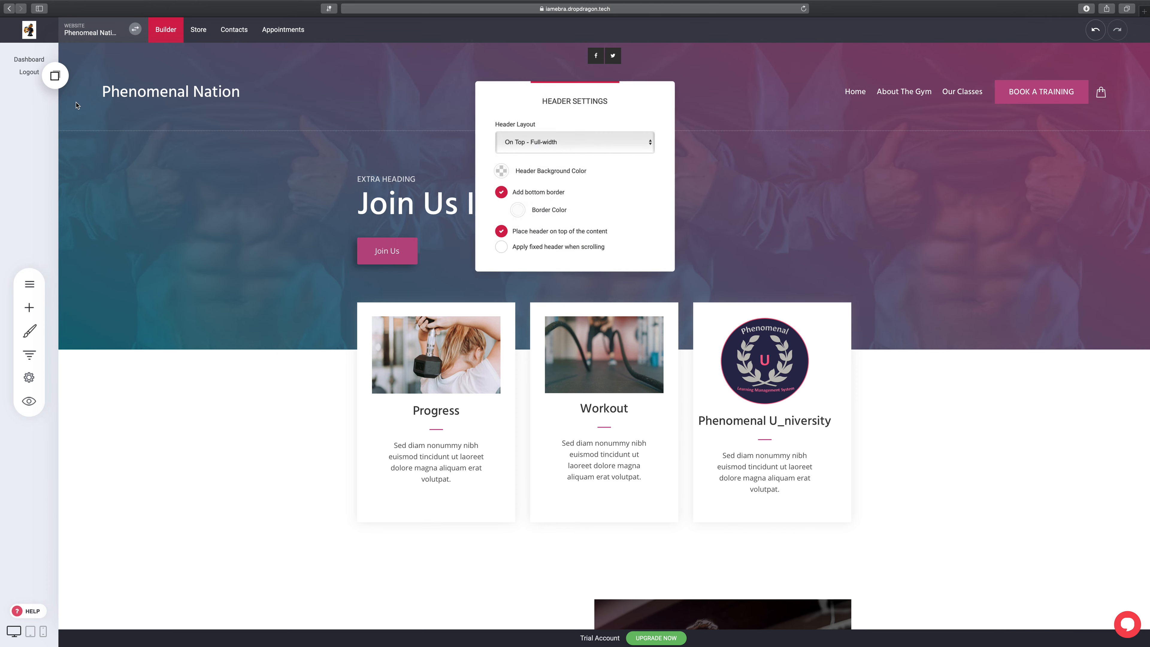
{"action": "left_click", "coordinate": [651, 143]}
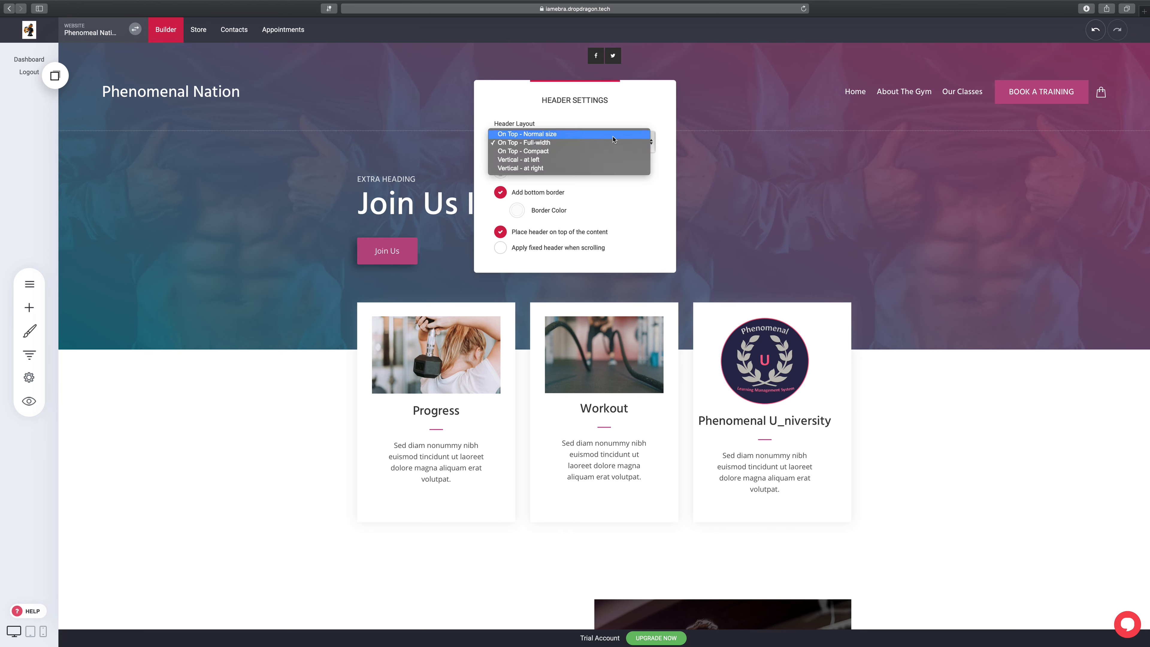
{"action": "left_click", "coordinate": [600, 138]}
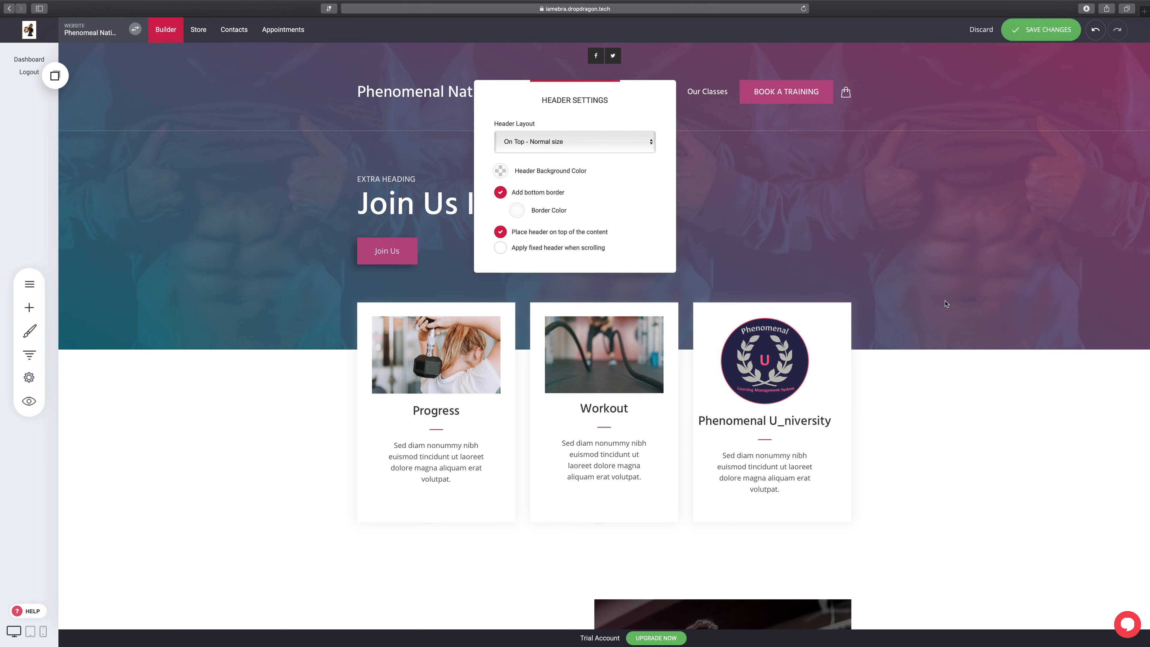
{"action": "left_click", "coordinate": [745, 222]}
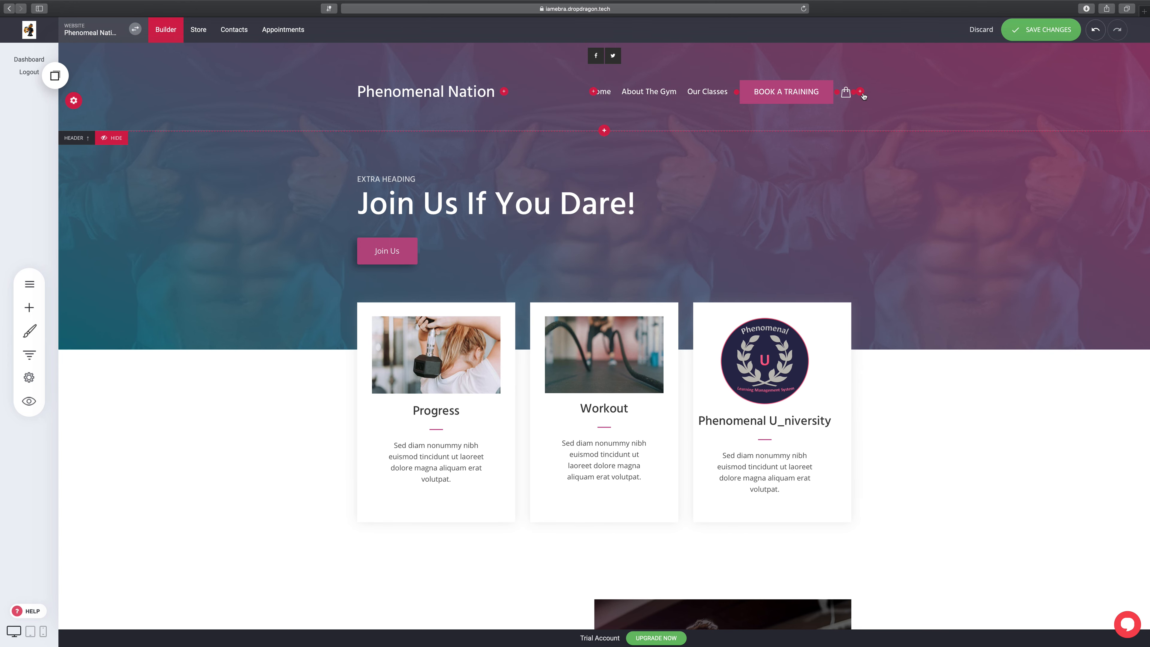
Step: Delete the bag icon widget beside the BOOK A TRAINING button
{"action": "left_click", "coordinate": [849, 96]}
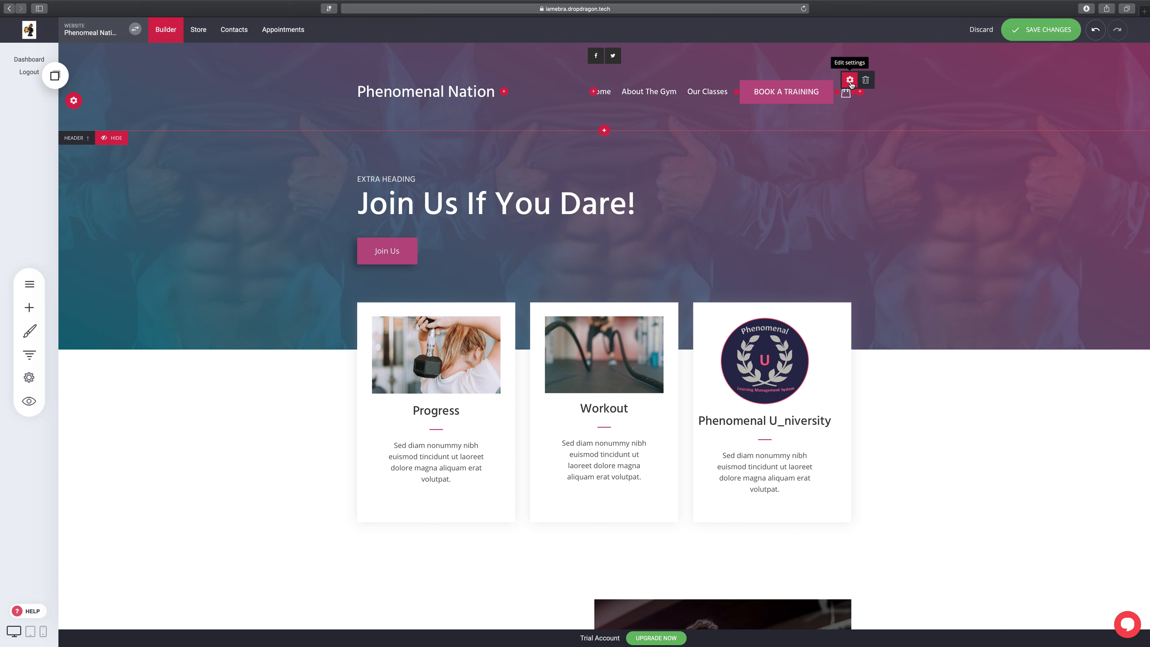
{"action": "left_click", "coordinate": [851, 82]}
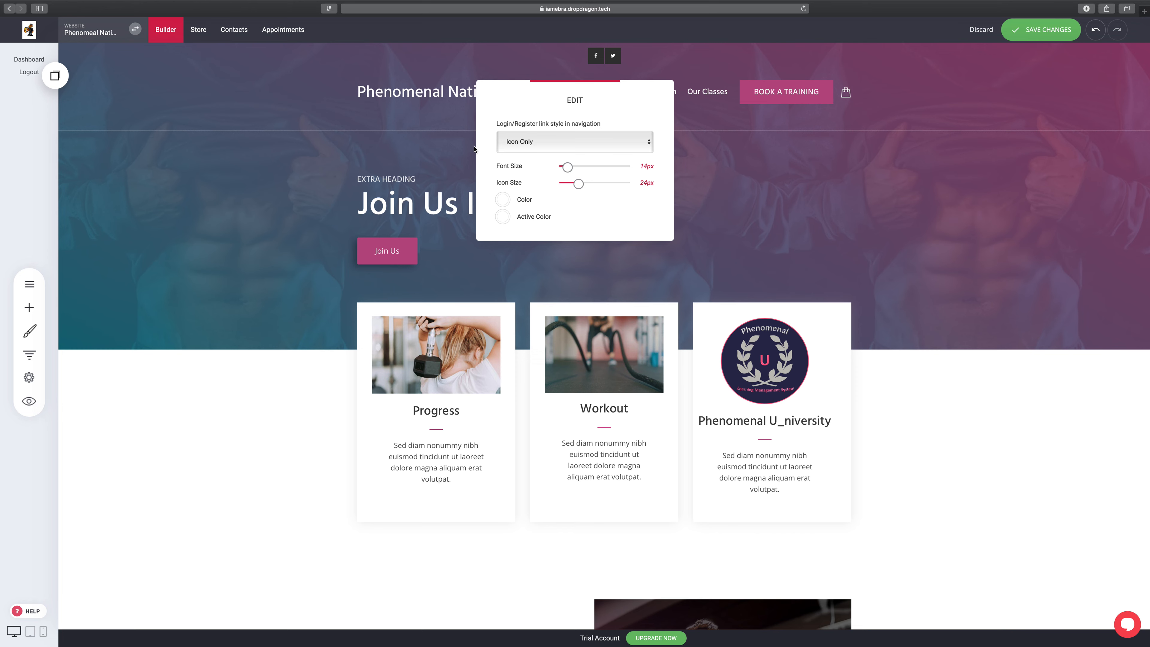
{"action": "left_click", "coordinate": [755, 116]}
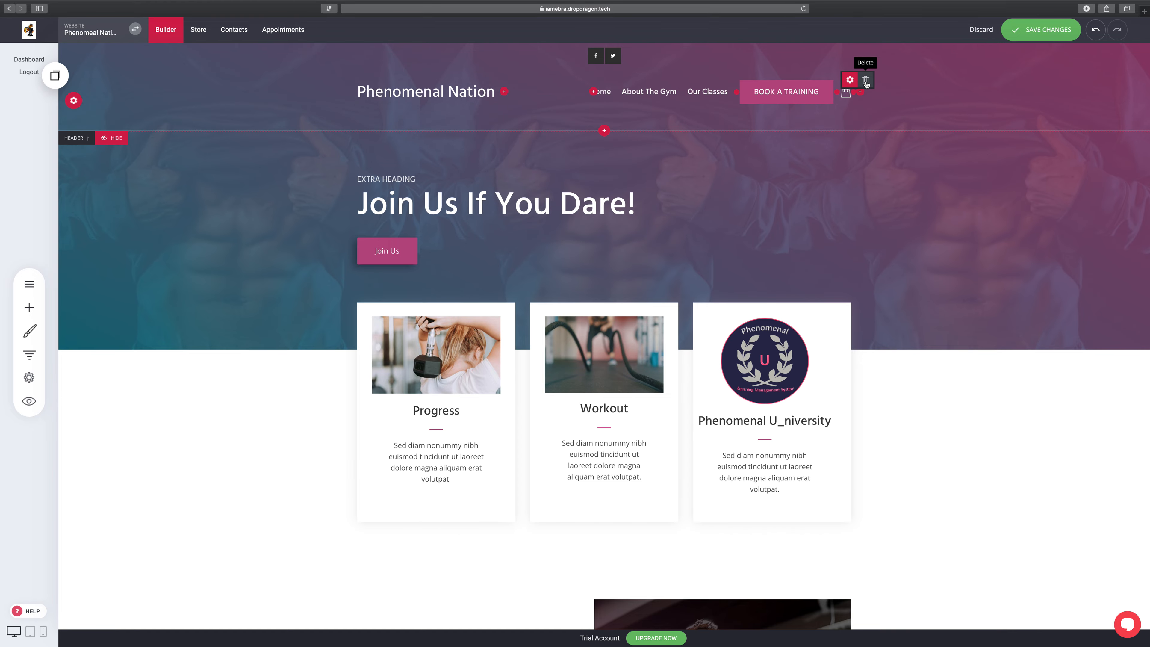
{"action": "left_click", "coordinate": [866, 81]}
{"action": "left_click", "coordinate": [616, 273]}
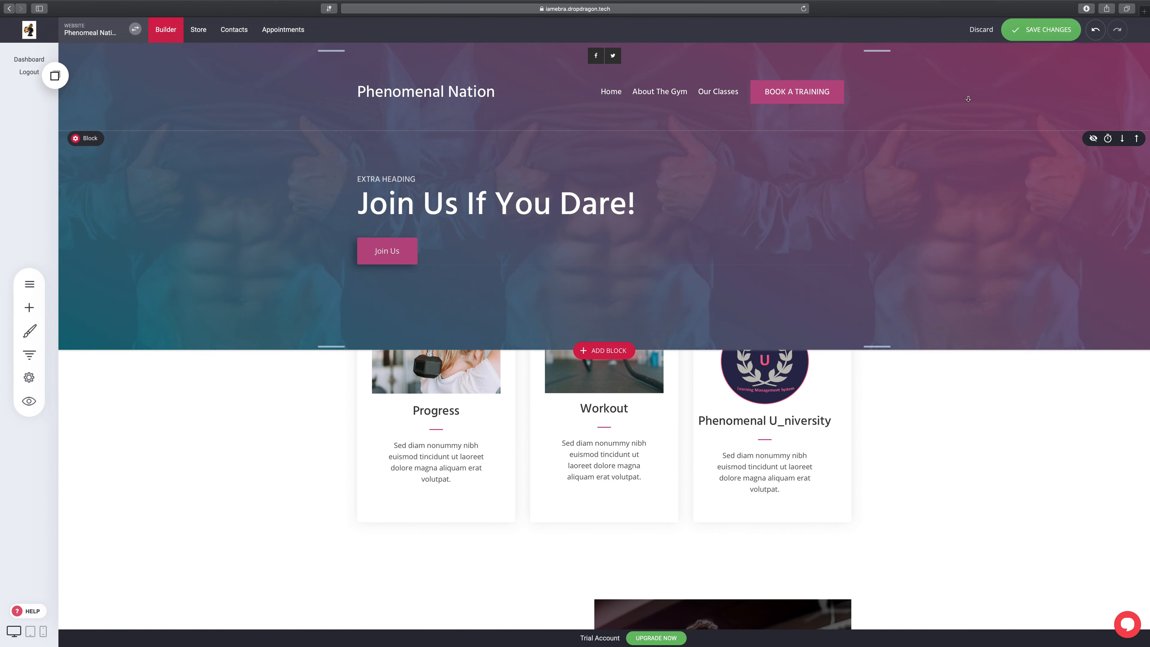
Step: Save the Phenomenal Nation site with the updated header
{"action": "left_click", "coordinate": [1026, 33]}
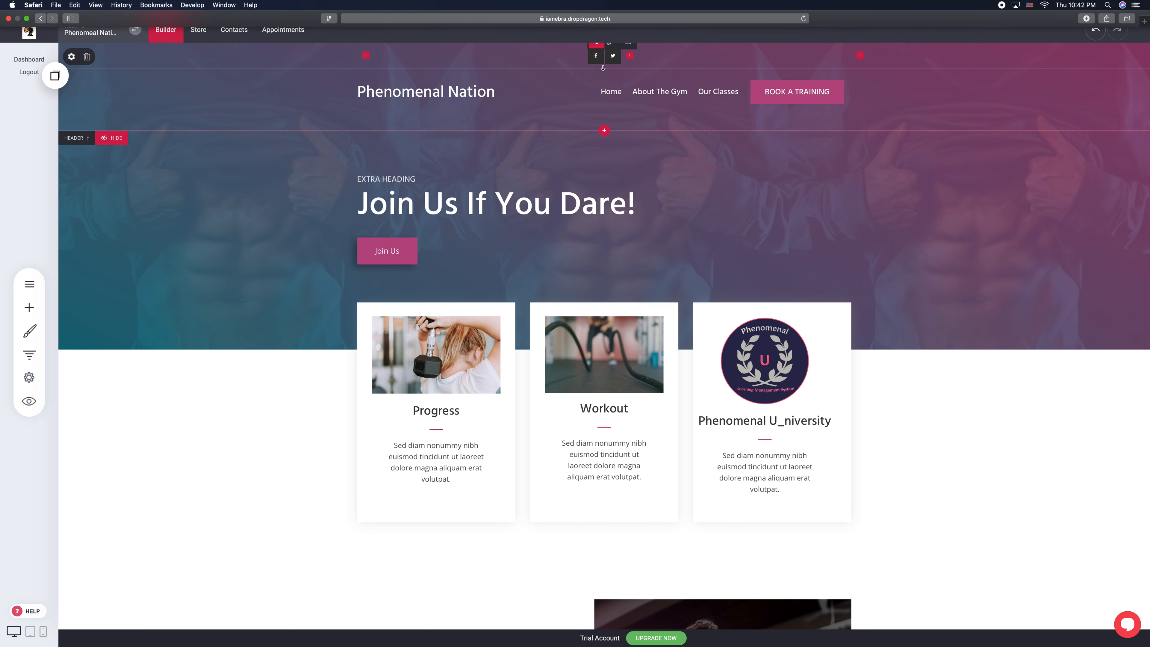
{"action": "mouse_move", "coordinate": [594, 67]}
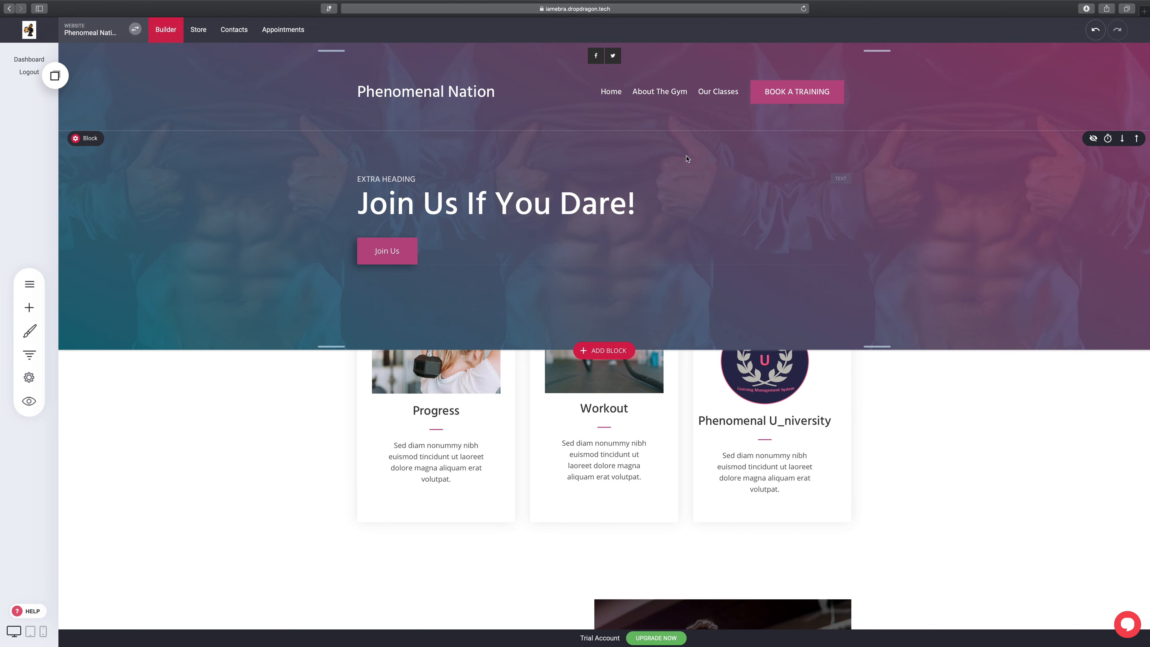
{"action": "mouse_move", "coordinate": [698, 113]}
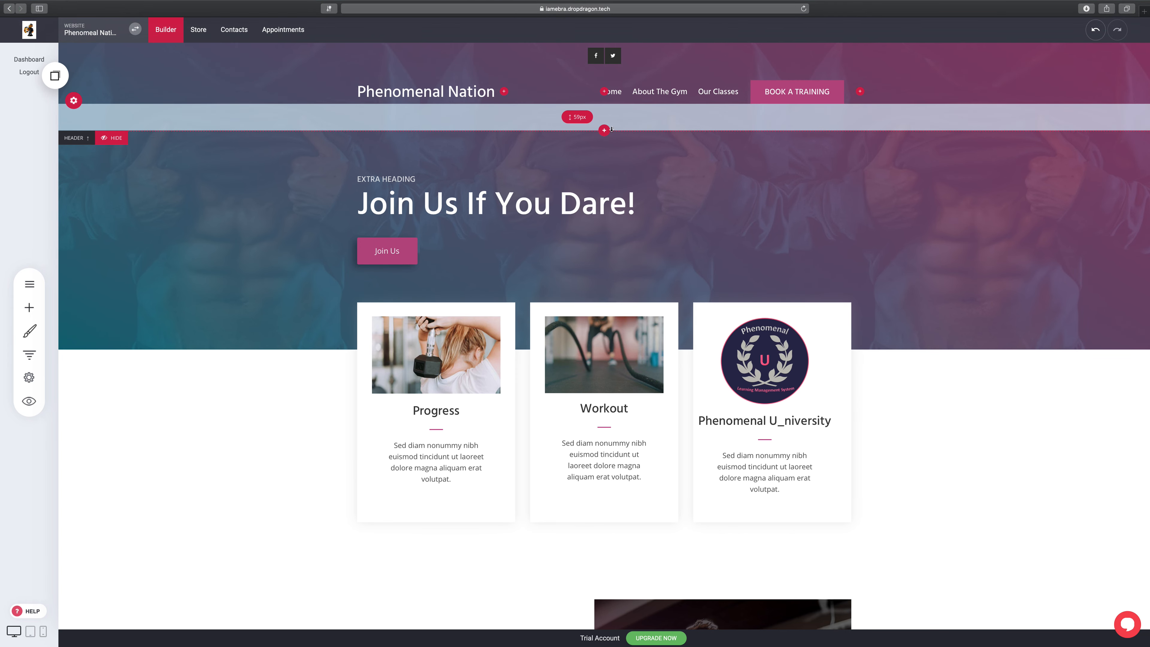
Step: Add a Search widget at the right end of the header and save
{"action": "left_click", "coordinate": [861, 92]}
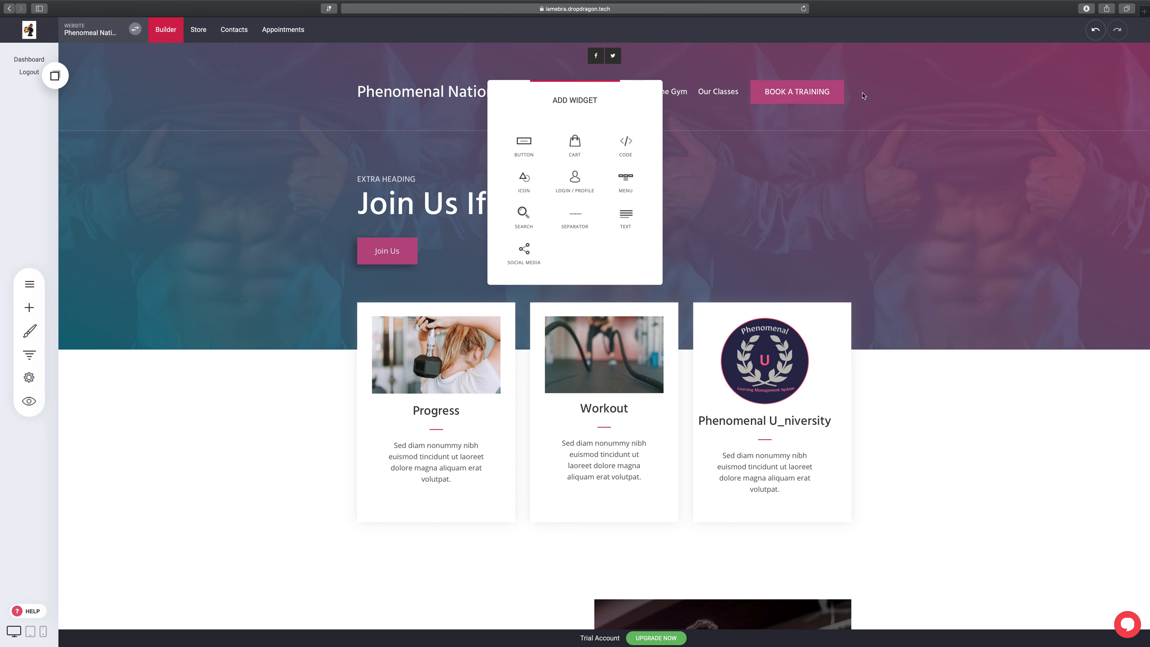
{"action": "left_click", "coordinate": [519, 225]}
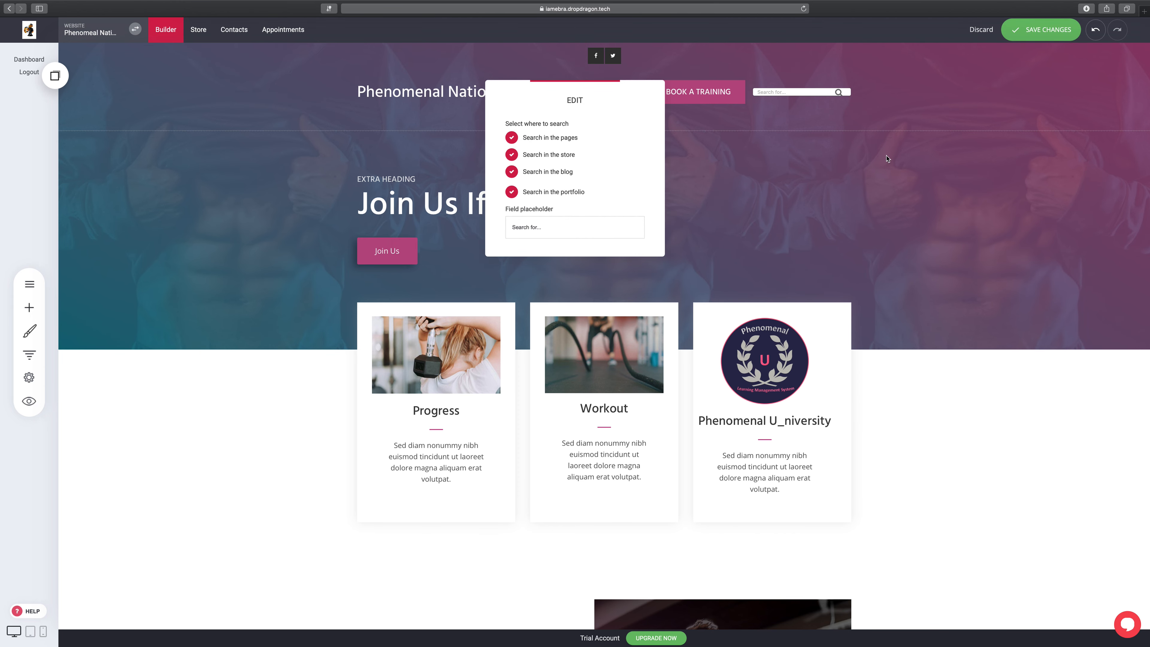
{"action": "left_click", "coordinate": [1059, 30]}
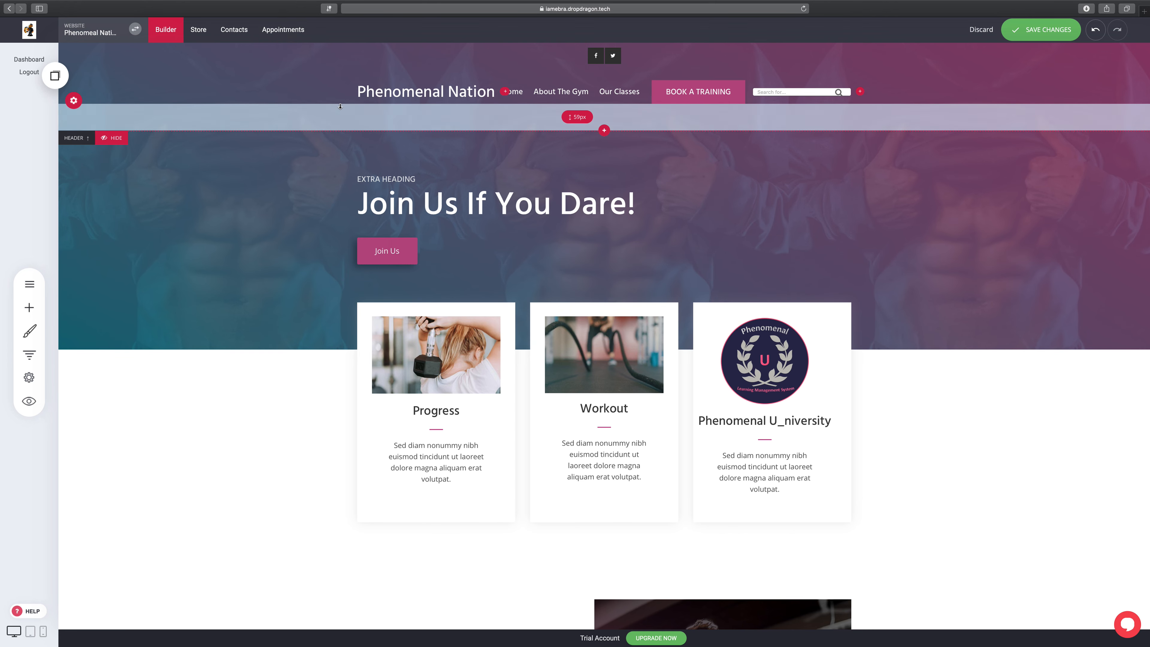
Step: Adjust the header's top padding to about 41px
{"action": "left_click_drag", "start_coordinate": [340, 106], "coordinate": [343, 108]}
{"action": "left_click_drag", "start_coordinate": [383, 44], "coordinate": [382, 61]}
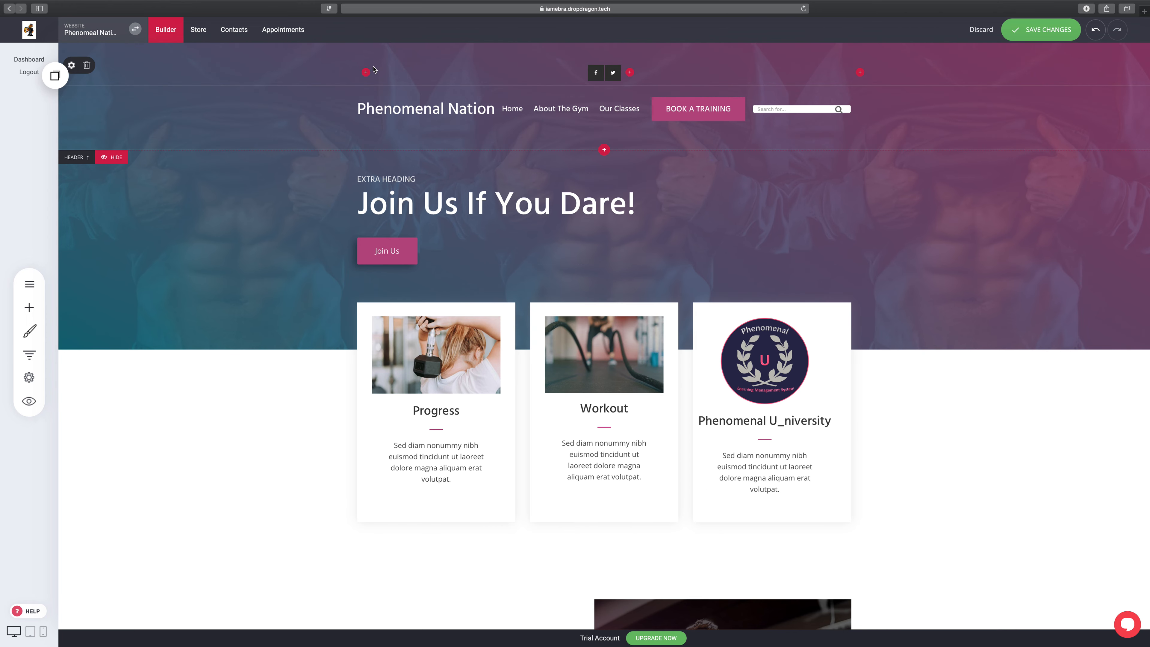
{"action": "left_click_drag", "start_coordinate": [370, 58], "coordinate": [369, 50]}
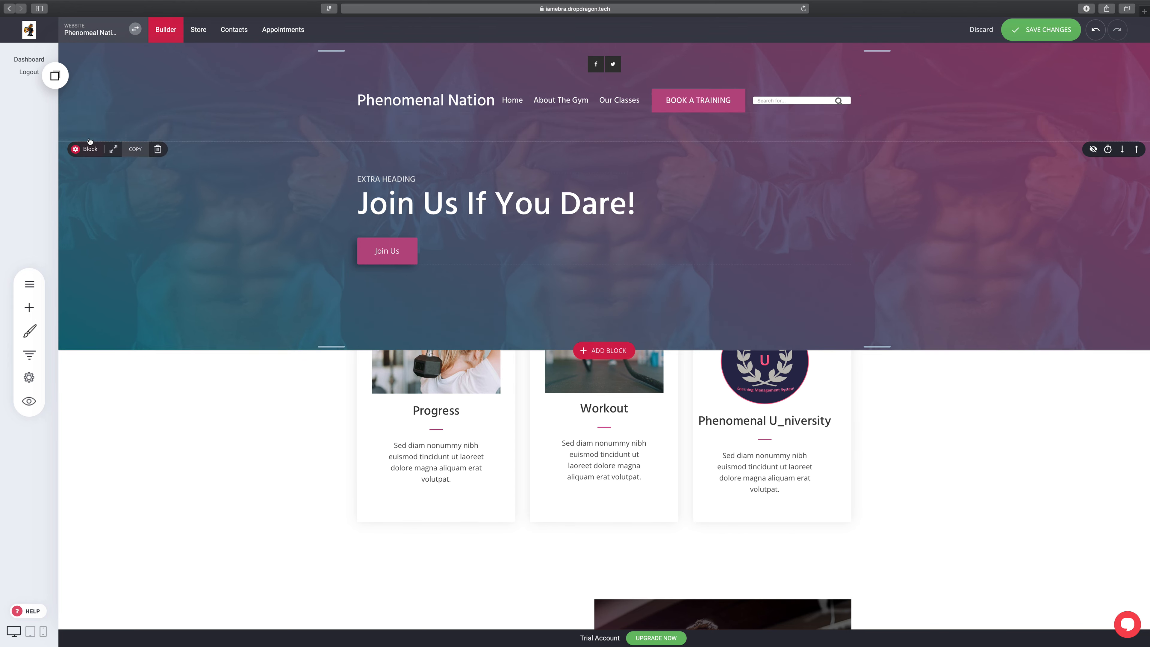
Step: Set the Header Layout to On Top - Full-width and save the site
{"action": "left_click", "coordinate": [72, 112]}
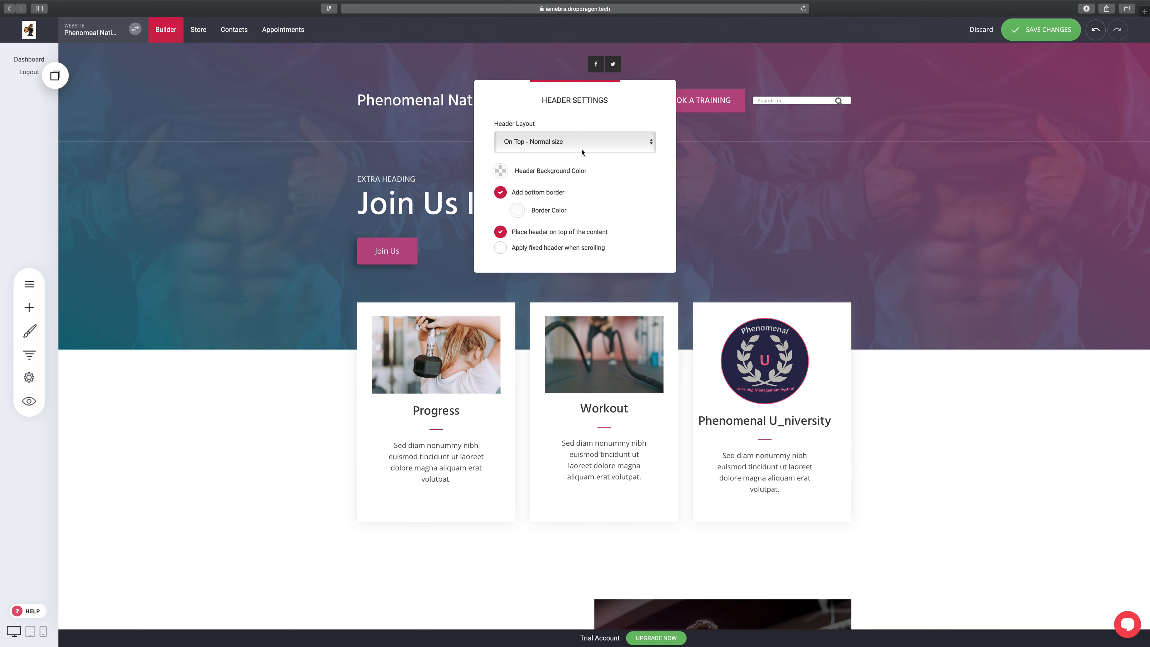
{"action": "left_click", "coordinate": [609, 144]}
{"action": "left_click", "coordinate": [604, 150]}
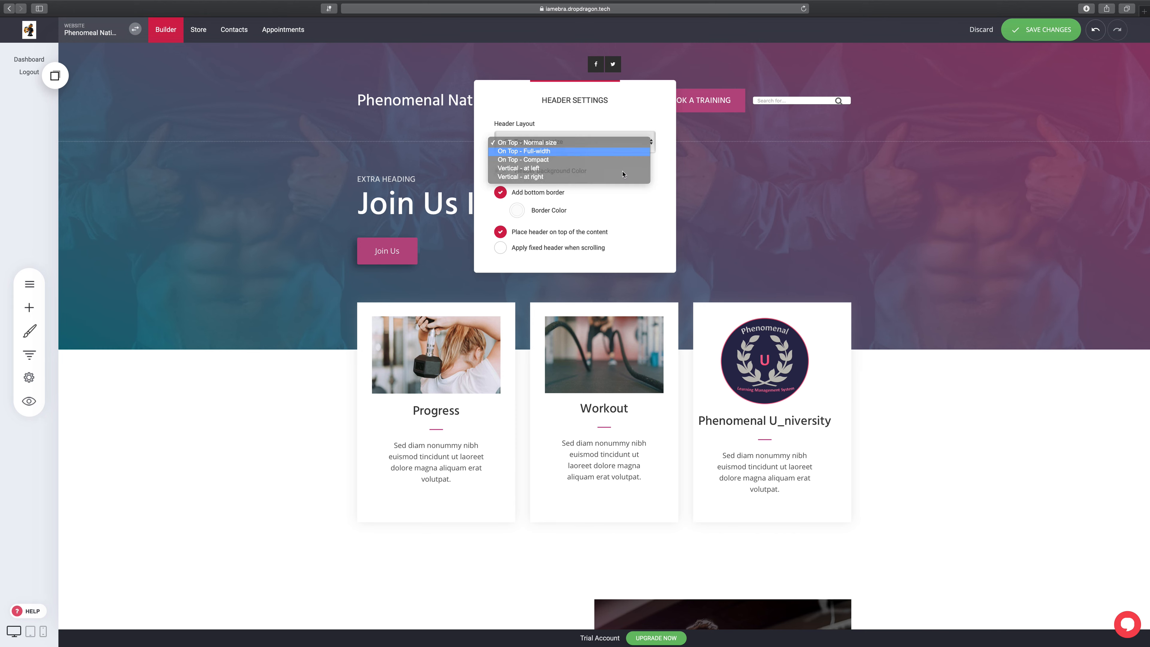
{"action": "left_click", "coordinate": [750, 115]}
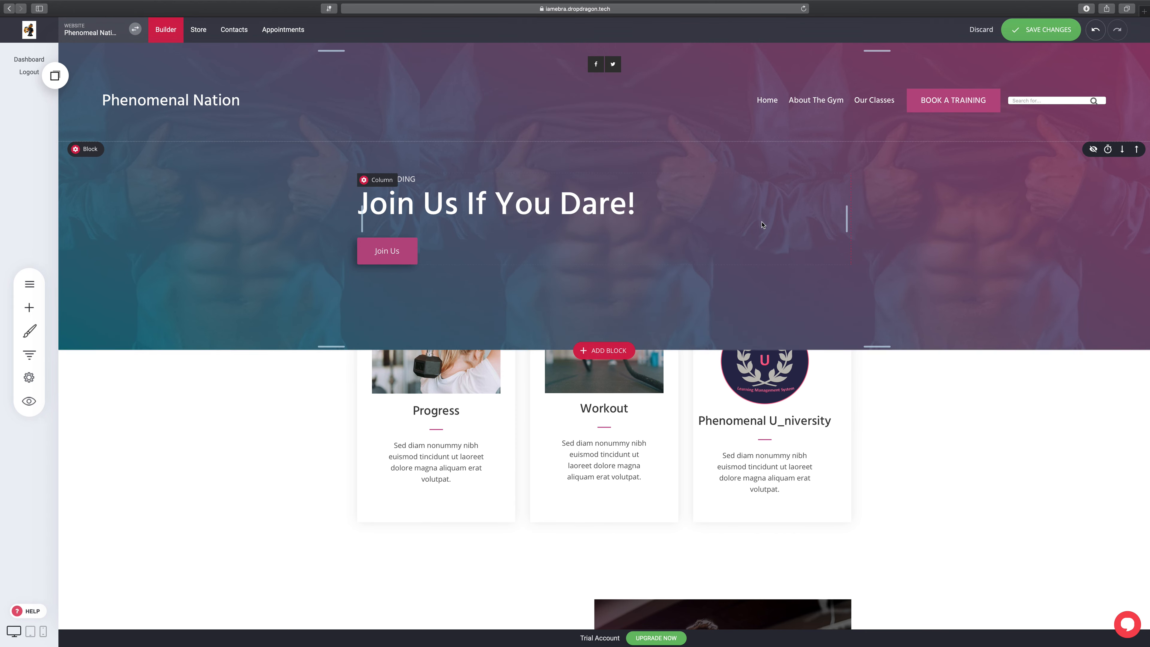
{"action": "left_click", "coordinate": [1056, 39]}
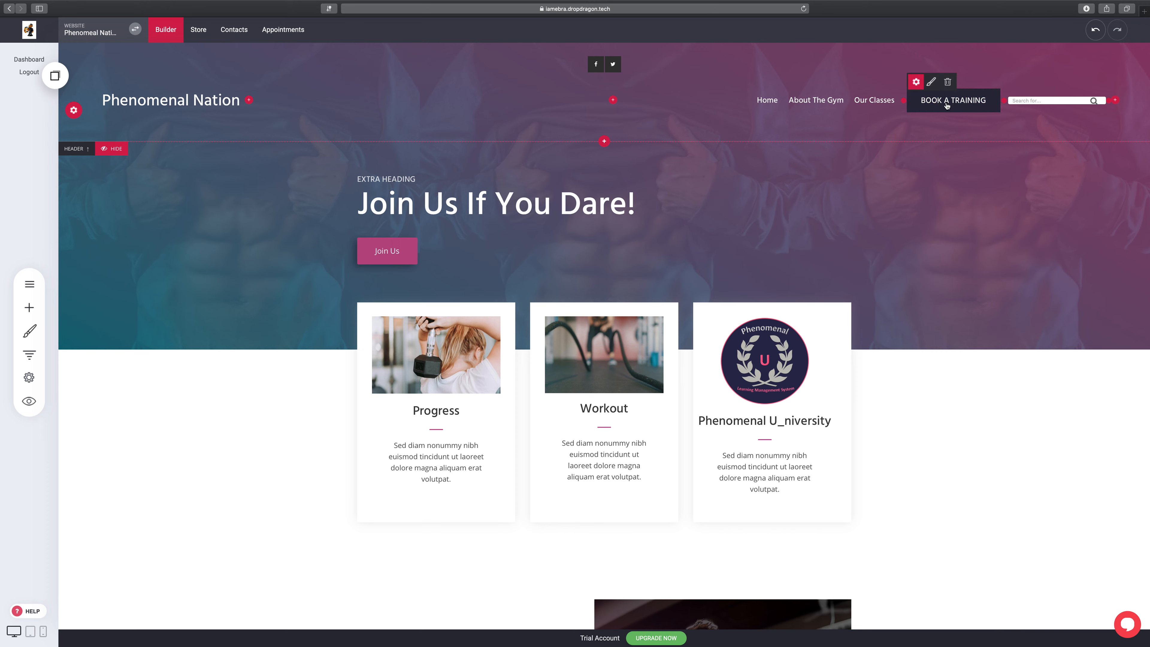
Step: Relabel the BOOK A TRAINING button as 'LATEST WEBINAR SIGN UP' and save
{"action": "left_click", "coordinate": [917, 83]}
{"action": "left_click_drag", "start_coordinate": [587, 141], "coordinate": [503, 142]}
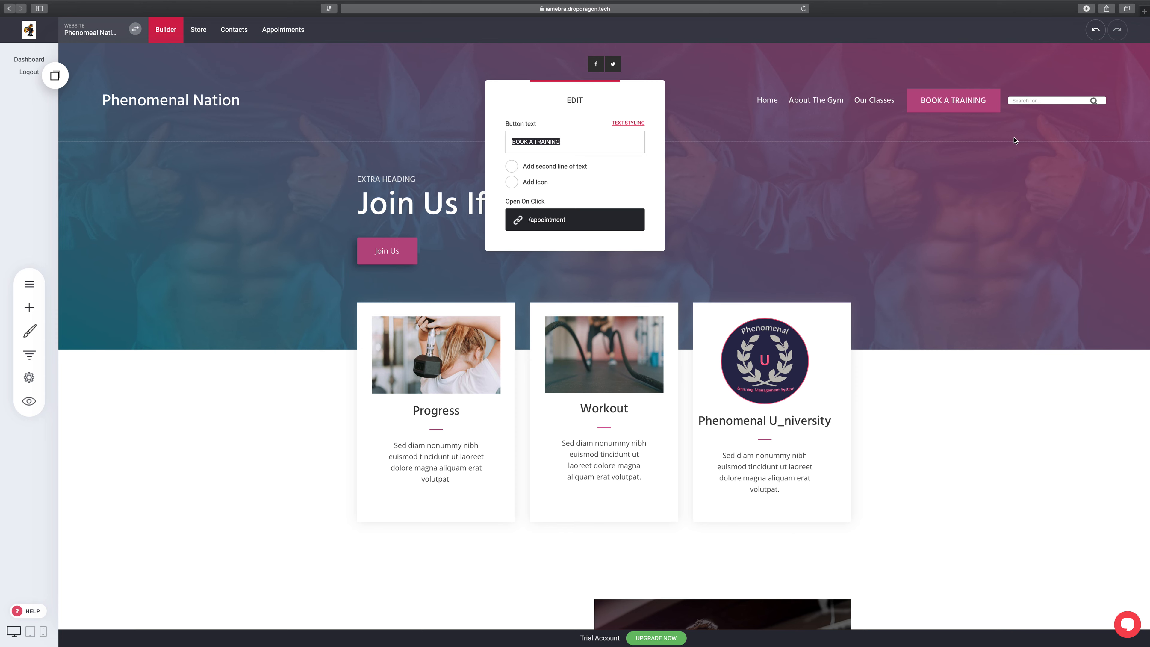
{"action": "type", "text": "Sign"}
{"action": "key", "text": "BackSpace"}
{"action": "key", "text": "BackSpace"}
{"action": "key", "text": "BackSpace"}
{"action": "type", "text": "LATEST WEBINAR SIGN UP"}
{"action": "left_click", "coordinate": [866, 213]}
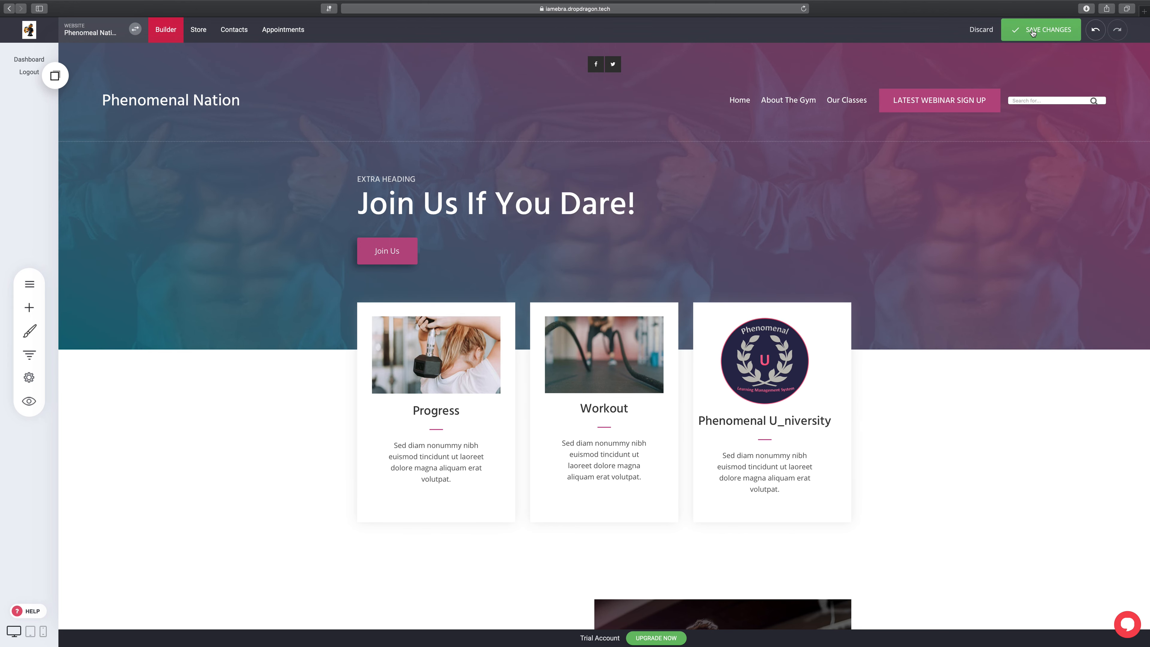
{"action": "left_click", "coordinate": [1033, 32]}
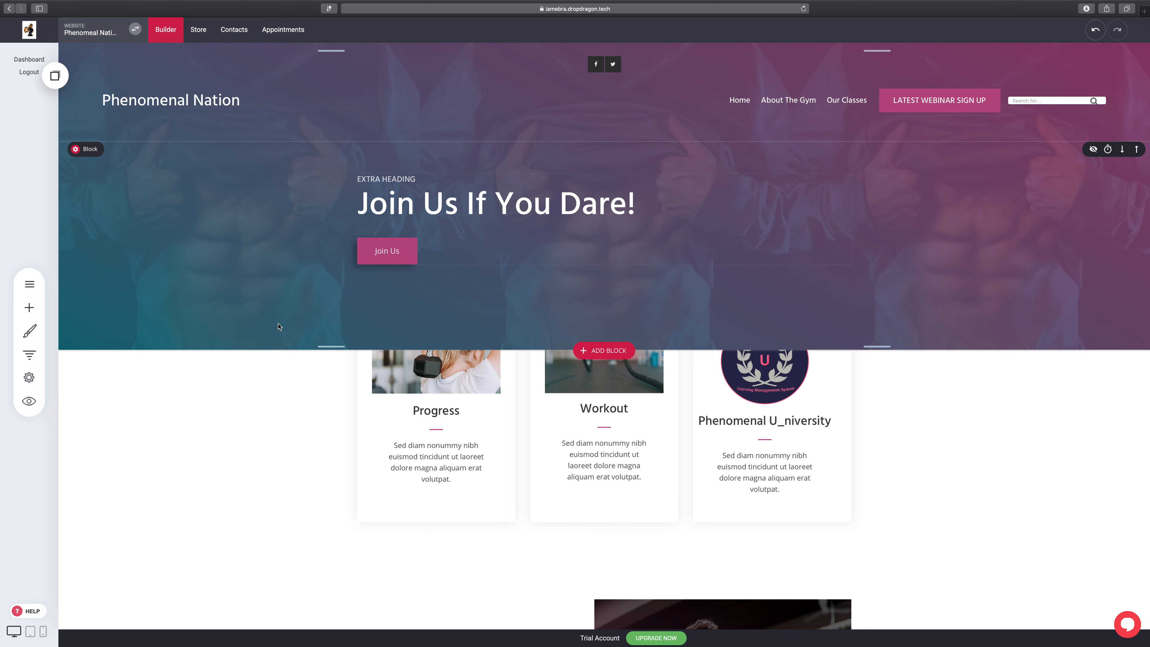
Step: Replace the hero section's background with the city-at-night image
{"action": "left_click", "coordinate": [83, 153]}
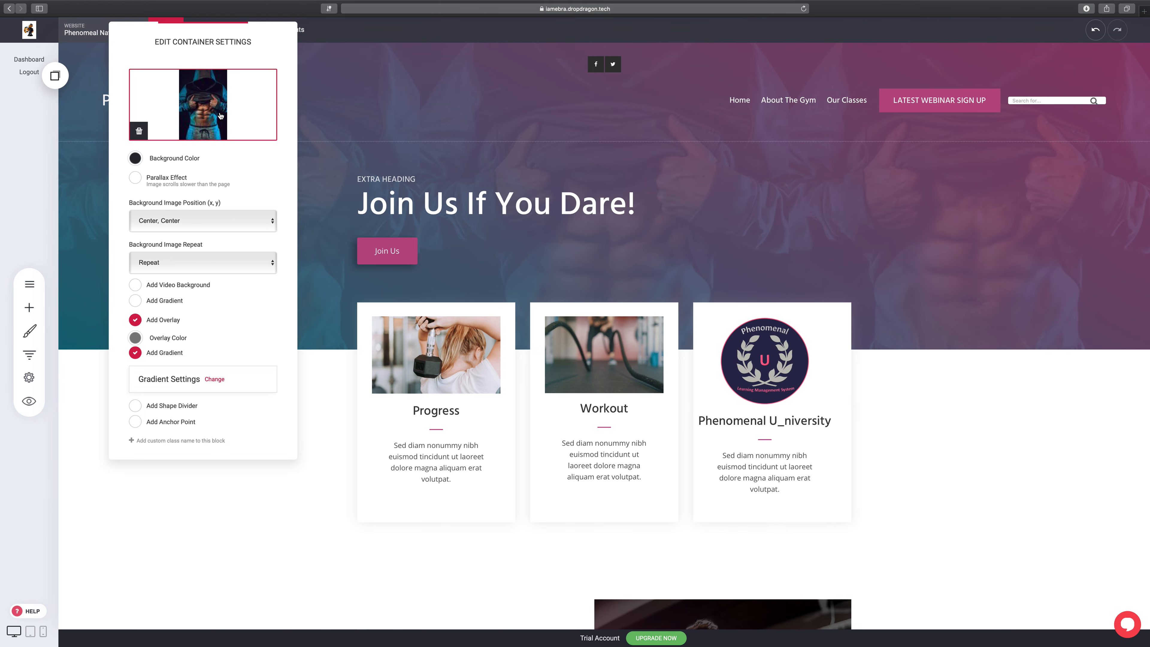
{"action": "left_click", "coordinate": [210, 111]}
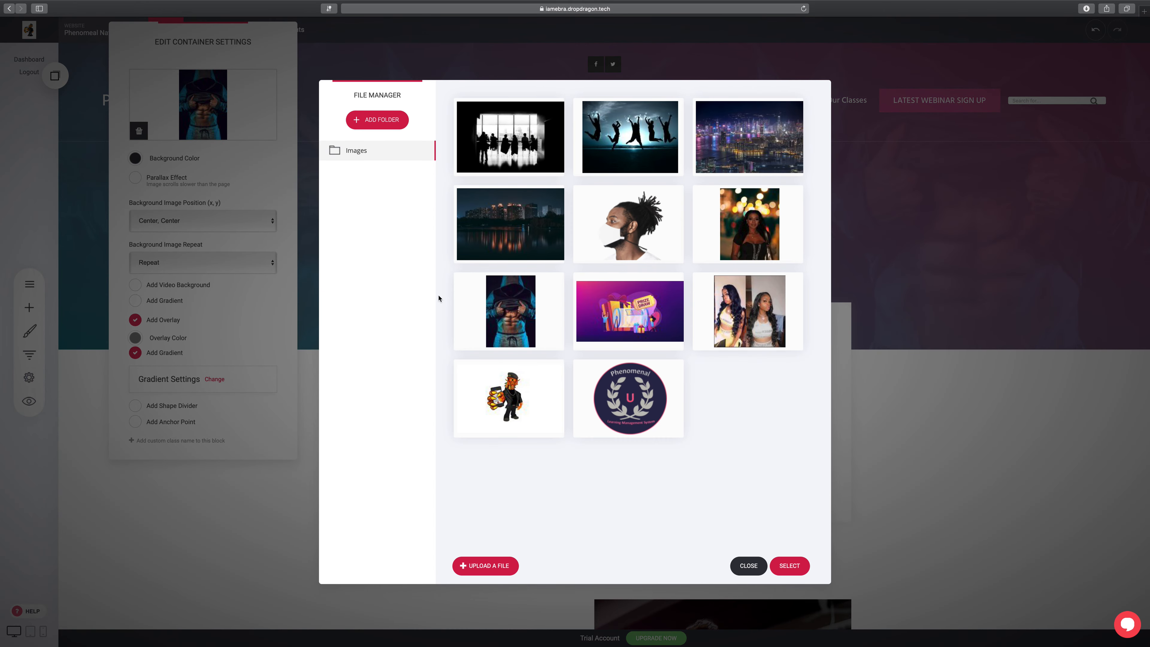
{"action": "left_click", "coordinate": [792, 109]}
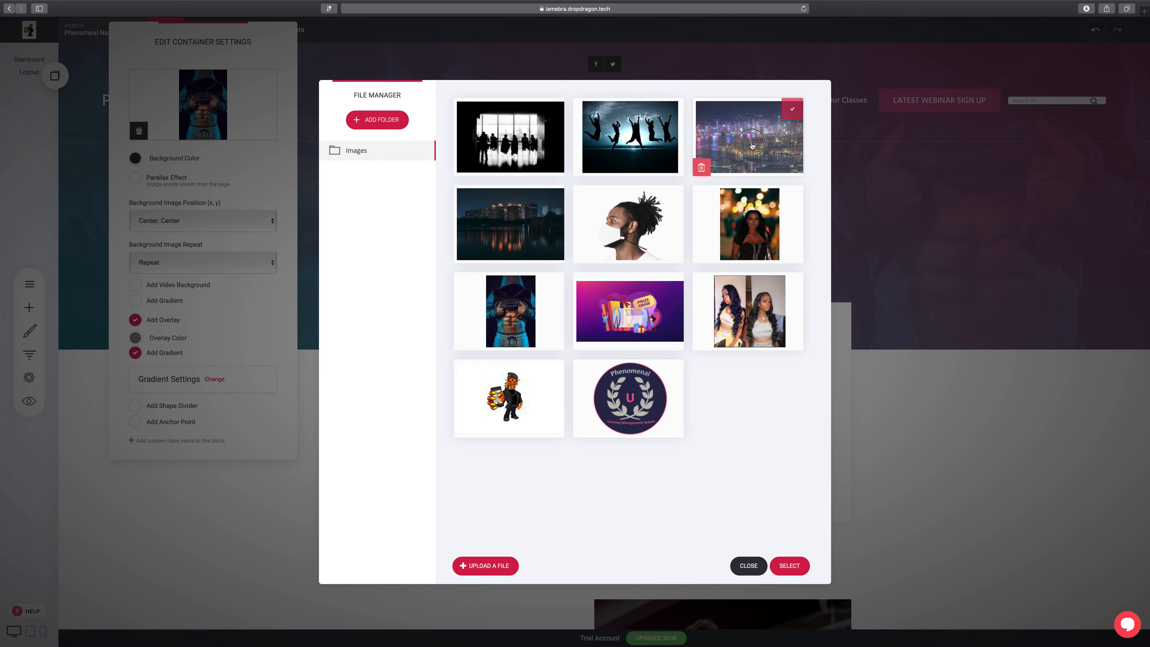
{"action": "left_click", "coordinate": [791, 567]}
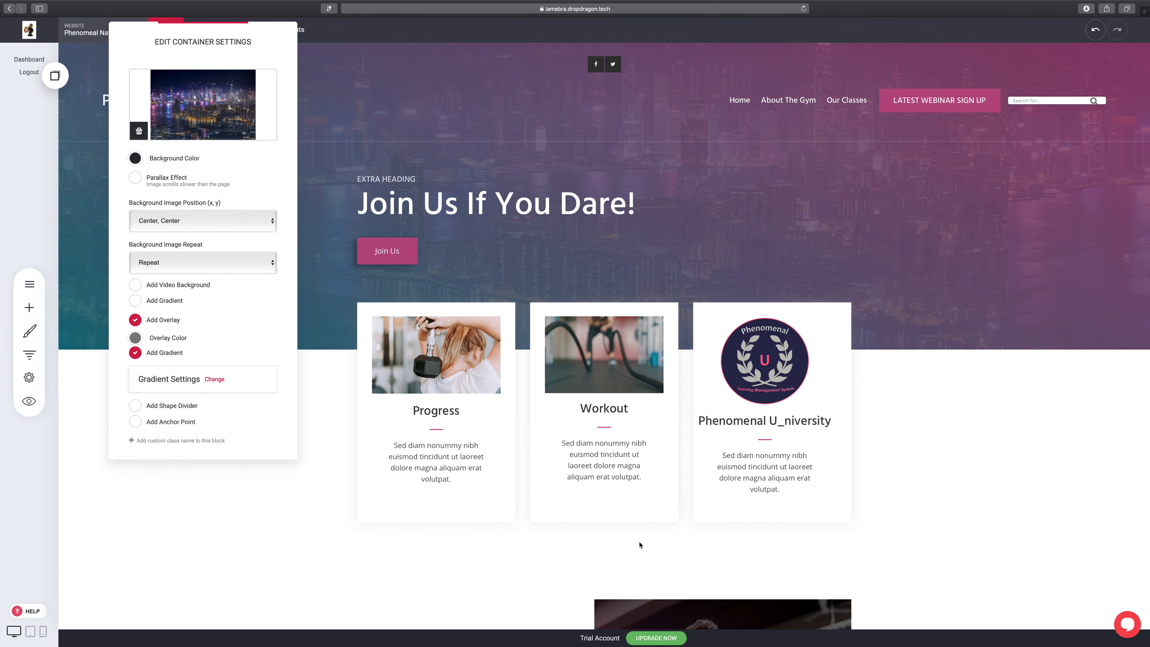
Step: Keep the hero image overlay on, close the container settings and save the site
{"action": "left_click", "coordinate": [135, 337]}
{"action": "left_click", "coordinate": [209, 334]}
{"action": "left_click", "coordinate": [135, 321]}
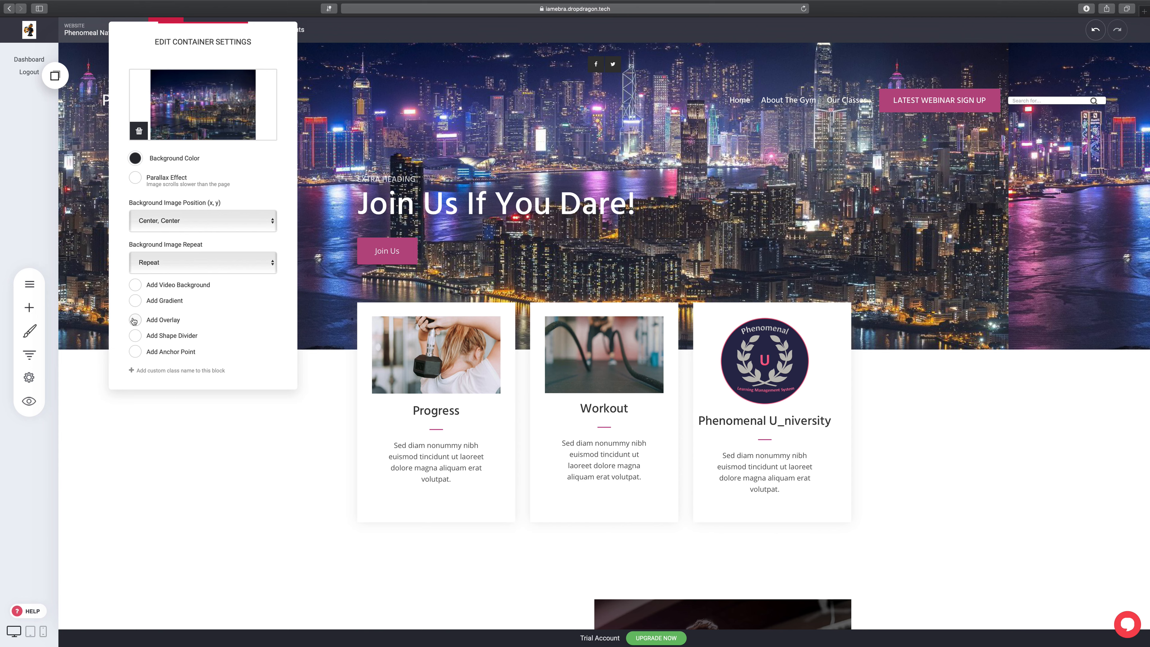
{"action": "left_click", "coordinate": [136, 320]}
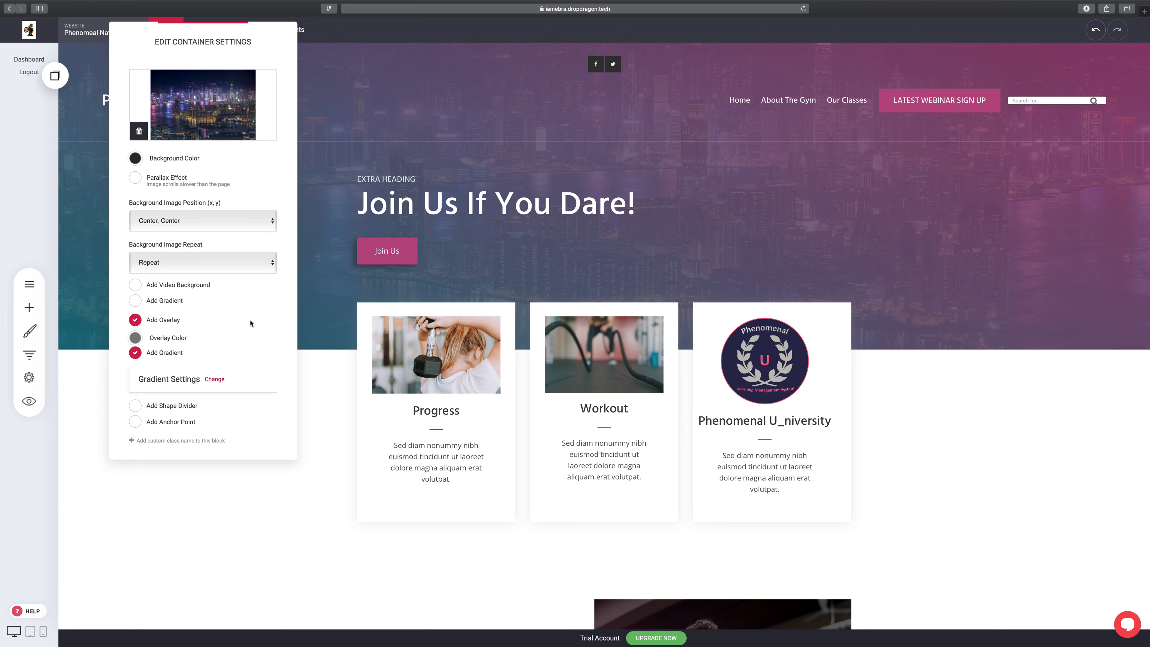
{"action": "left_click", "coordinate": [775, 244]}
{"action": "left_click", "coordinate": [1047, 36]}
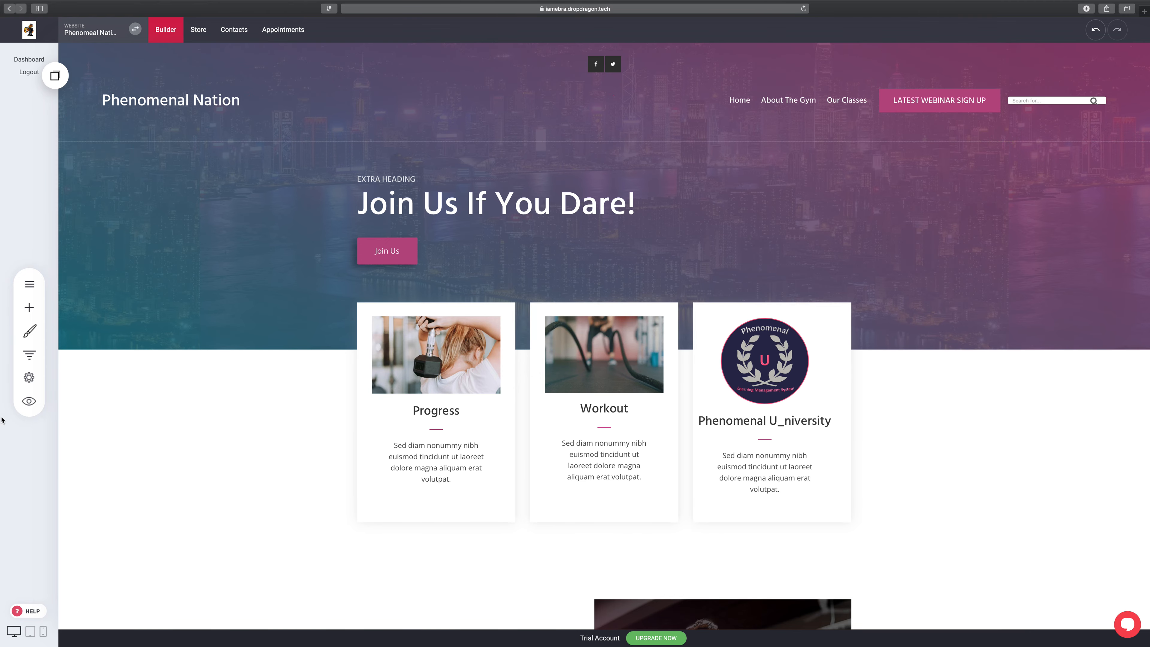
Step: Open the Website Preview overlay showing the live Phenomenal Nation site
{"action": "left_click", "coordinate": [29, 401]}
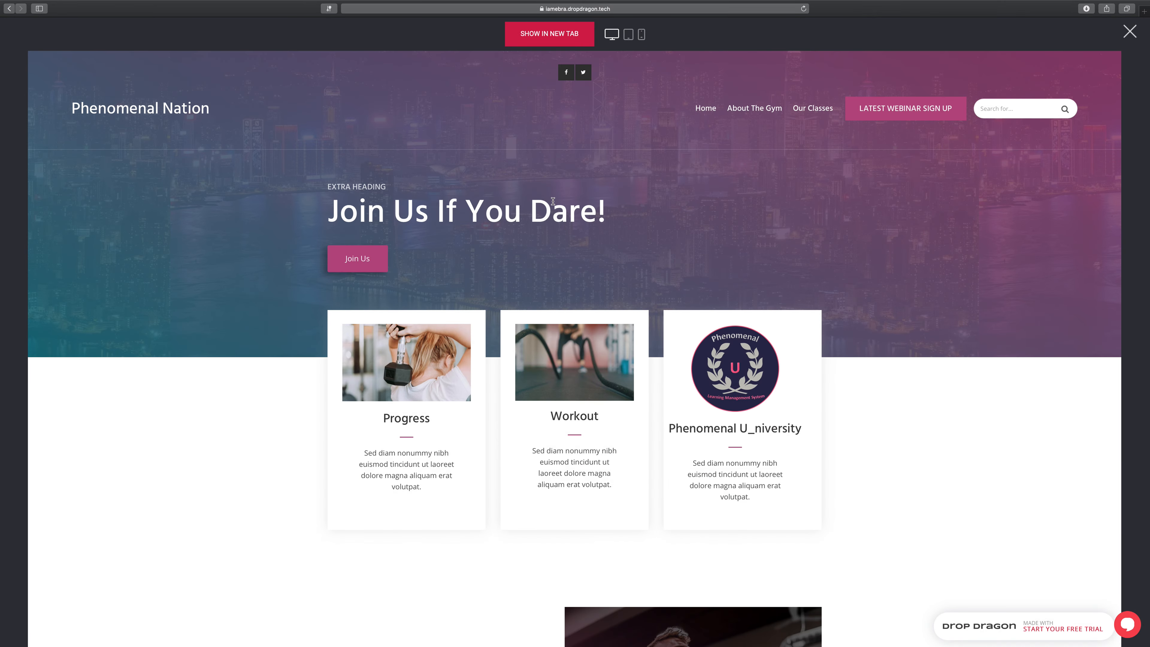
{"action": "mouse_move", "coordinate": [804, 110]}
Step: Leave the preview and move Service Page and Get In Touch out of Our Classes' submenu, above it
{"action": "left_click", "coordinate": [1131, 33]}
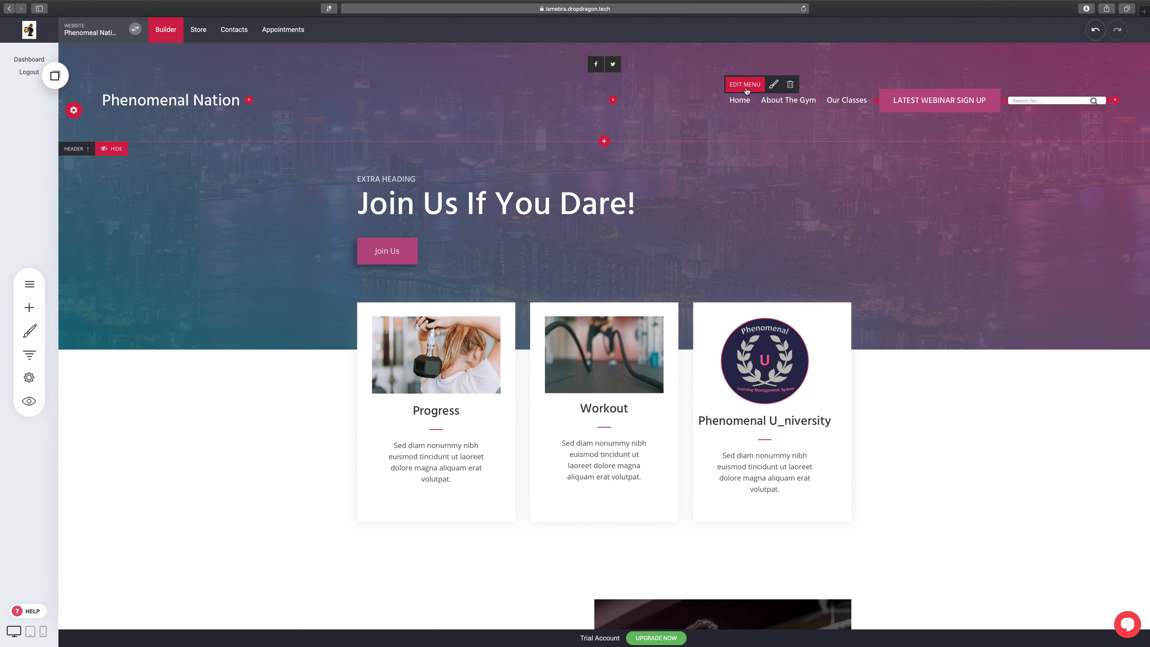
{"action": "left_click", "coordinate": [744, 85]}
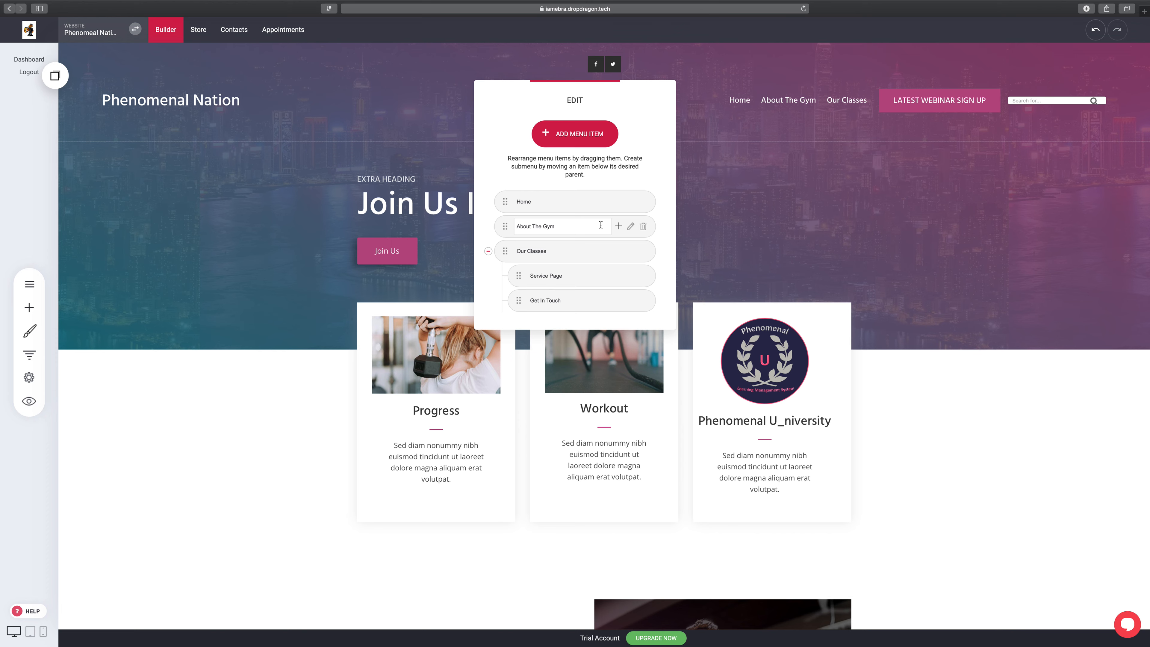
{"action": "left_click_drag", "start_coordinate": [515, 281], "coordinate": [496, 253]}
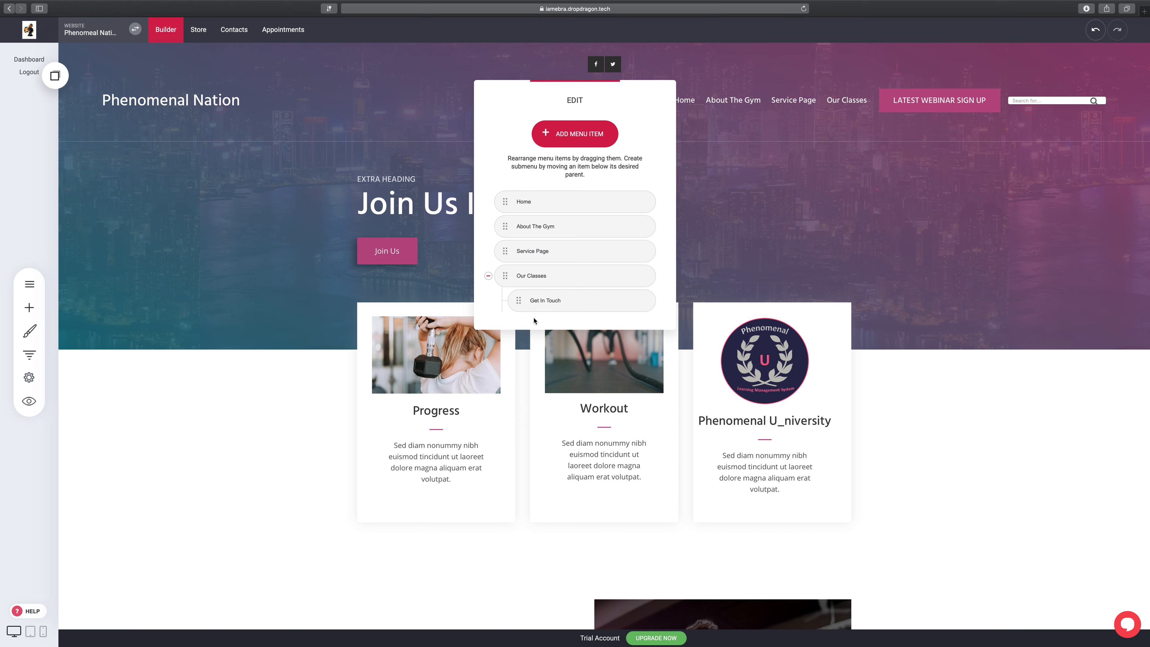
{"action": "left_click_drag", "start_coordinate": [516, 303], "coordinate": [499, 281]}
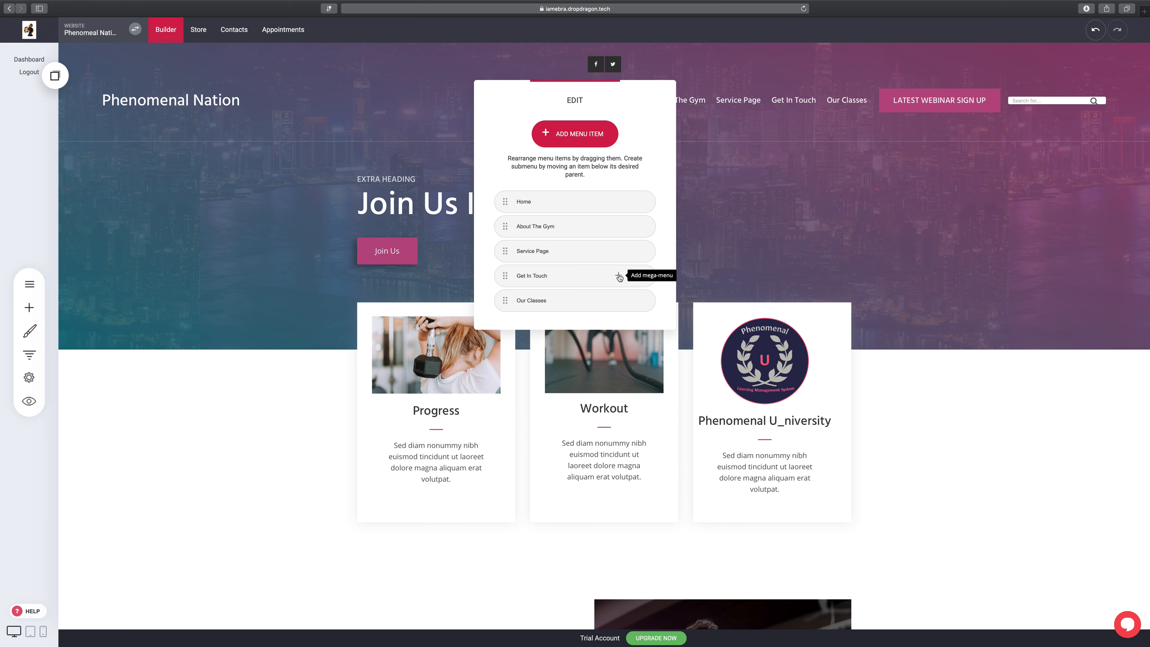
Step: Add a mega-menu to the Get In Touch item and open the Mega Menu row for editing
{"action": "left_click", "coordinate": [619, 276]}
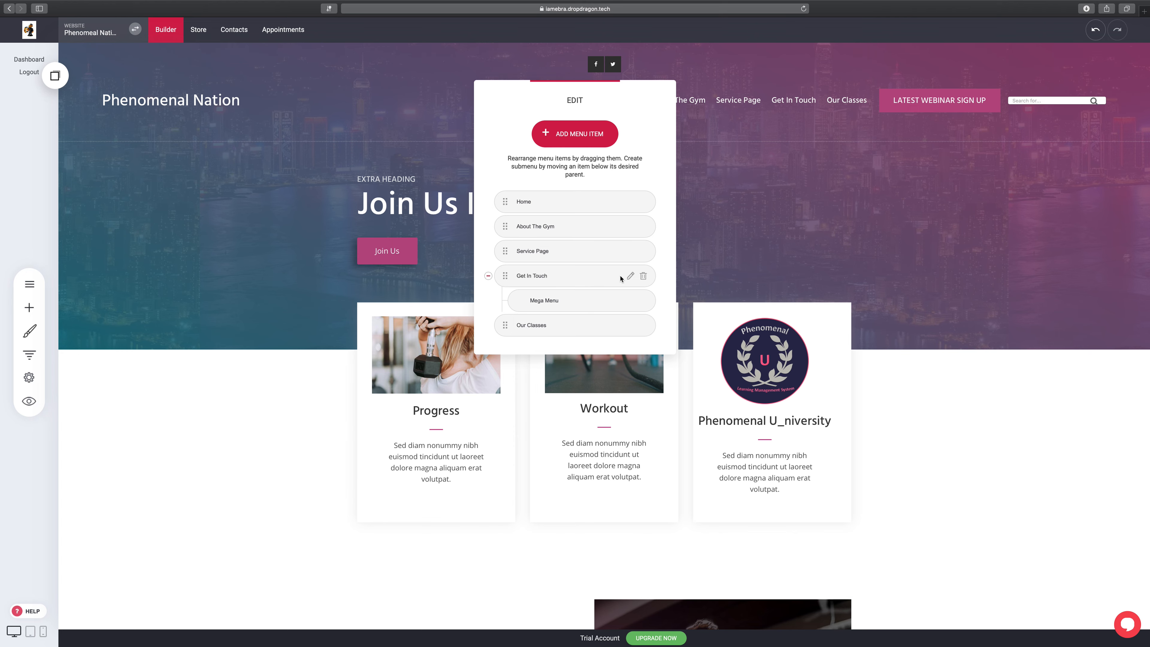
{"action": "left_click", "coordinate": [631, 304]}
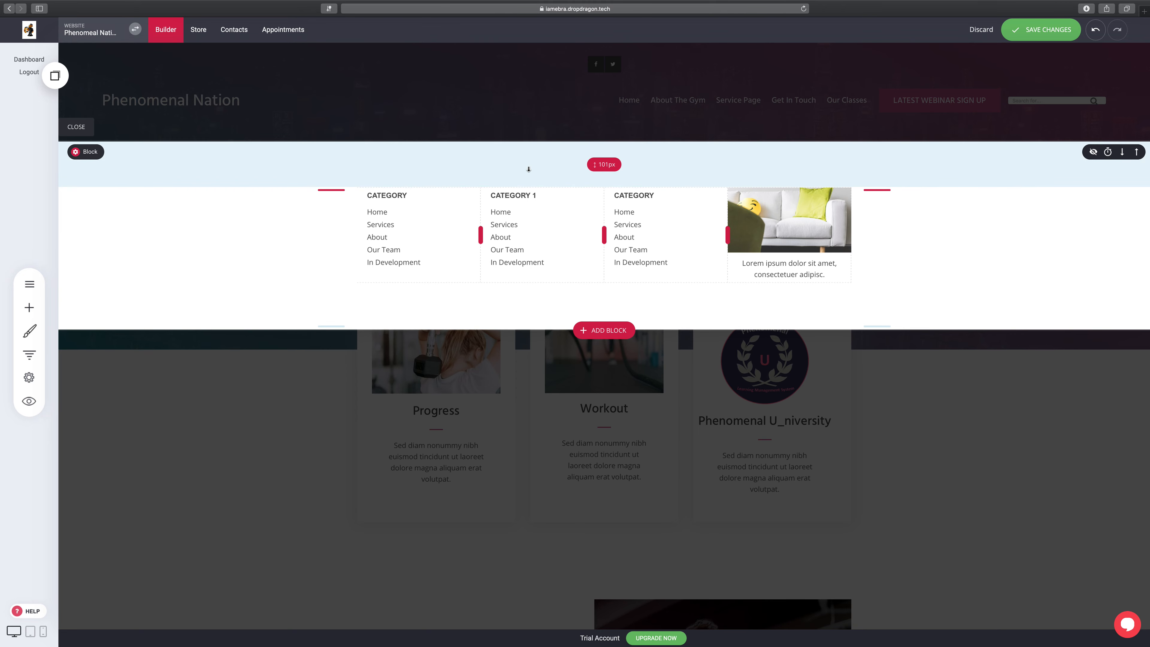
Step: Delete the sofa image from the mega-menu and set its columns to 2
{"action": "left_click", "coordinate": [795, 207]}
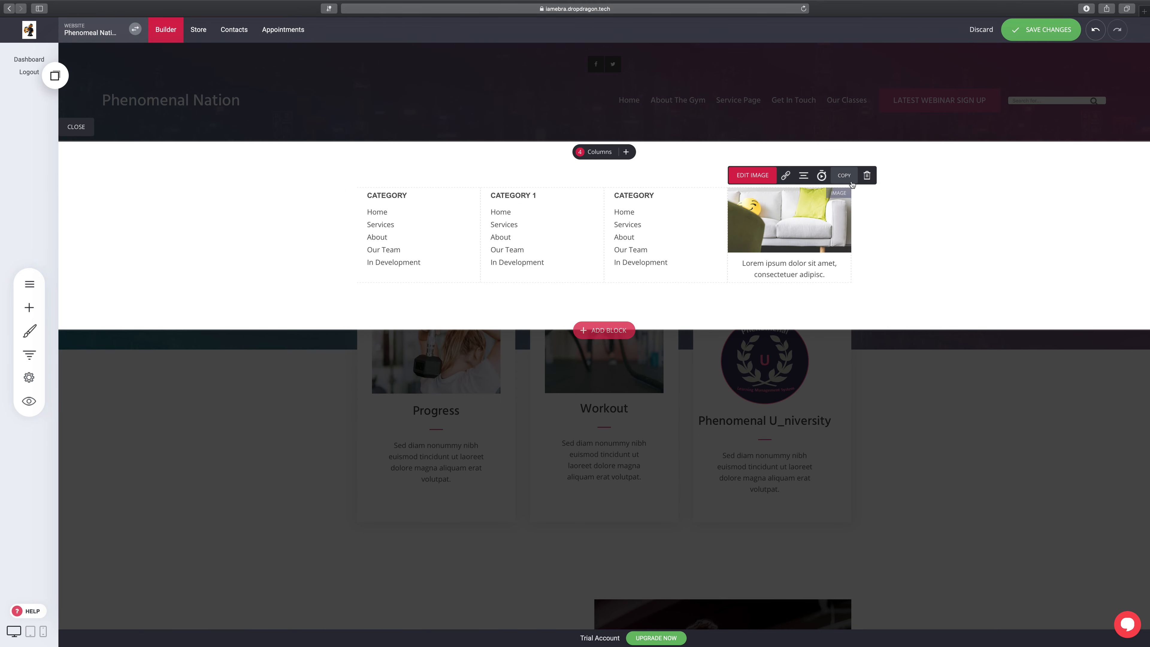
{"action": "left_click", "coordinate": [865, 176]}
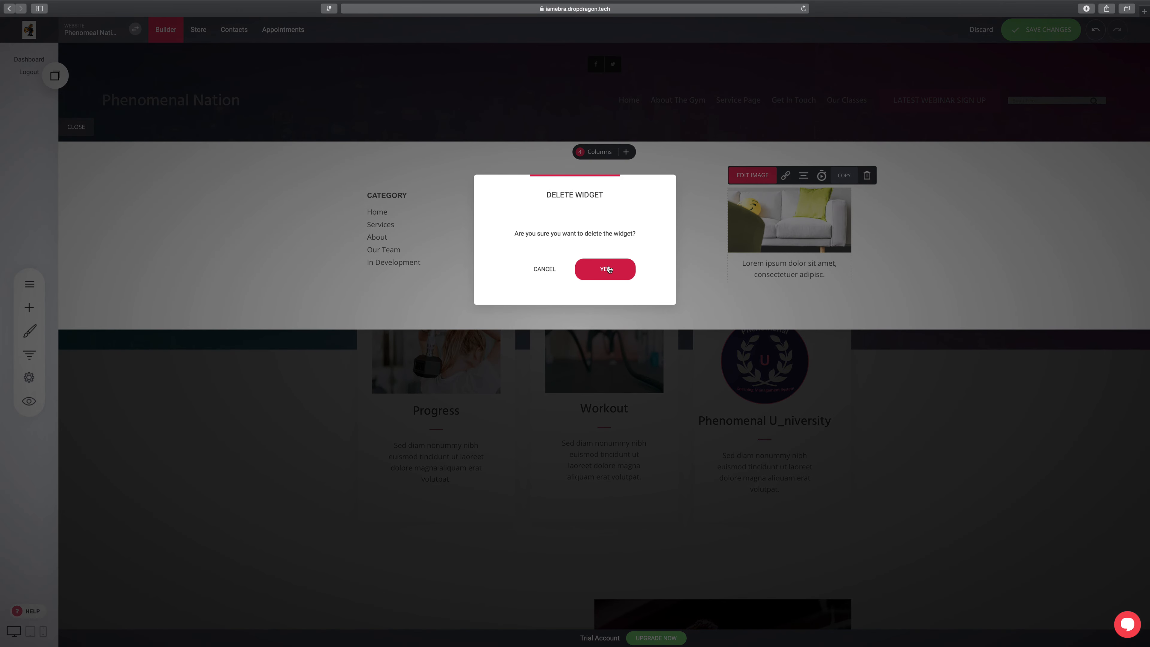
{"action": "left_click", "coordinate": [609, 269]}
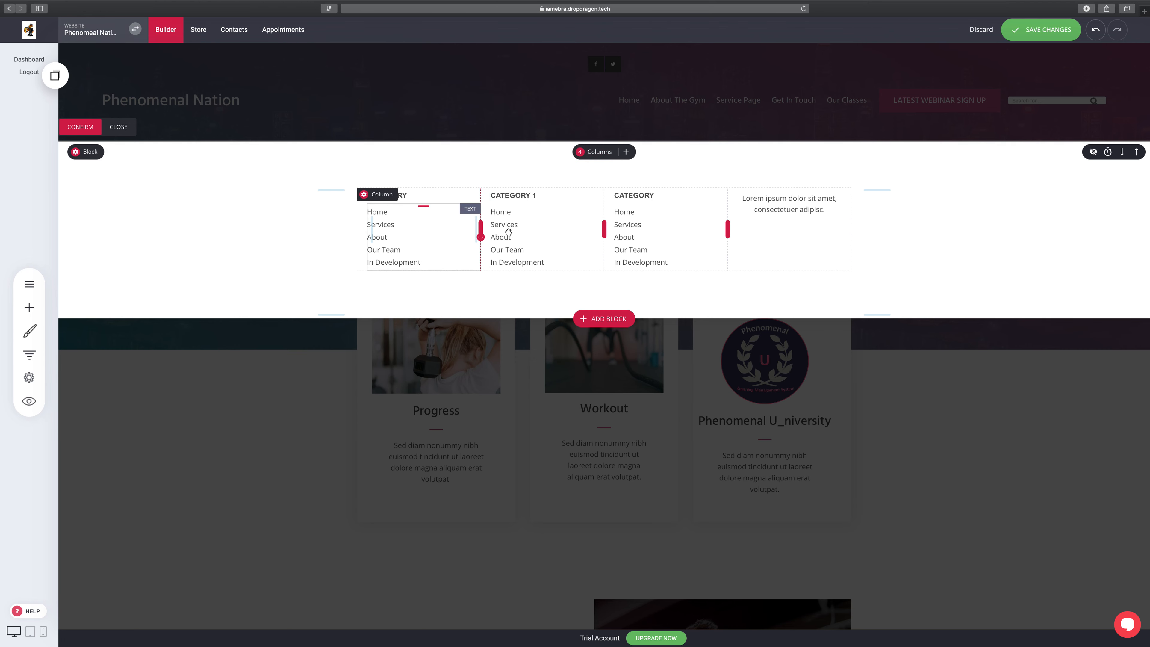
{"action": "left_click", "coordinate": [603, 156]}
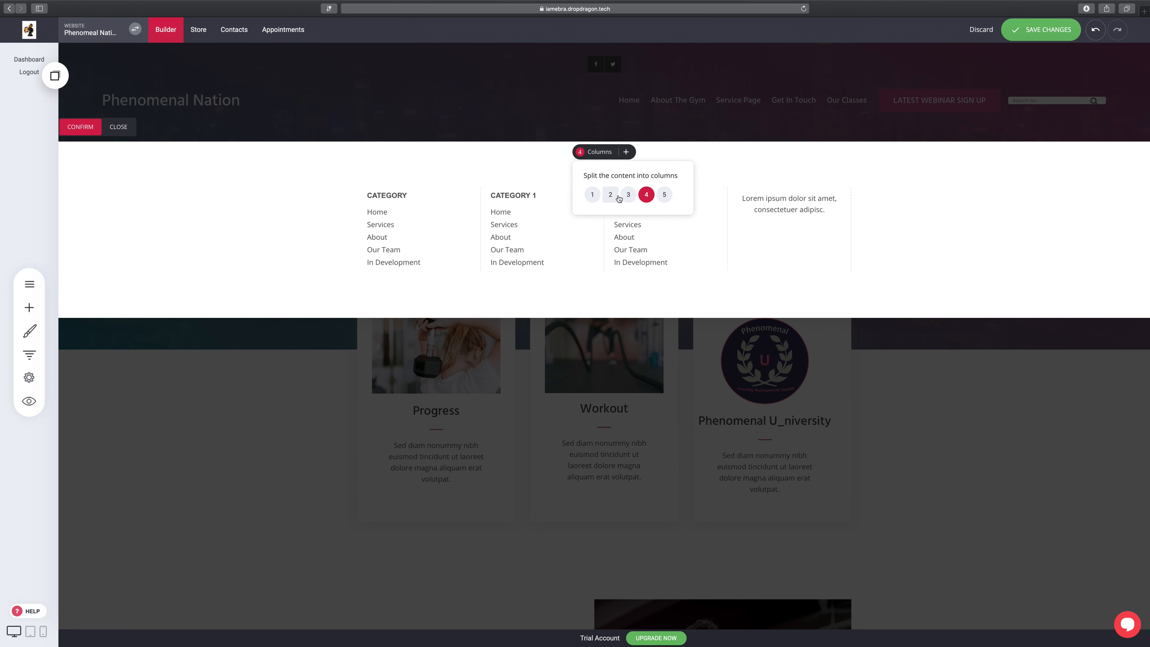
{"action": "left_click", "coordinate": [629, 196]}
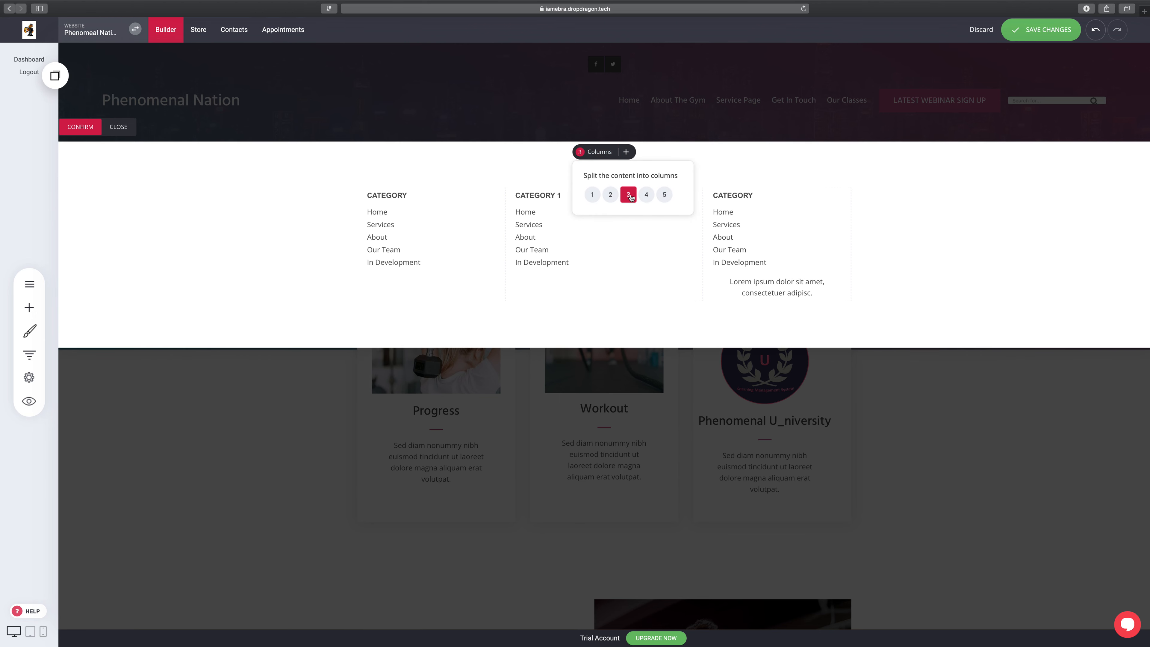
{"action": "left_click", "coordinate": [610, 194]}
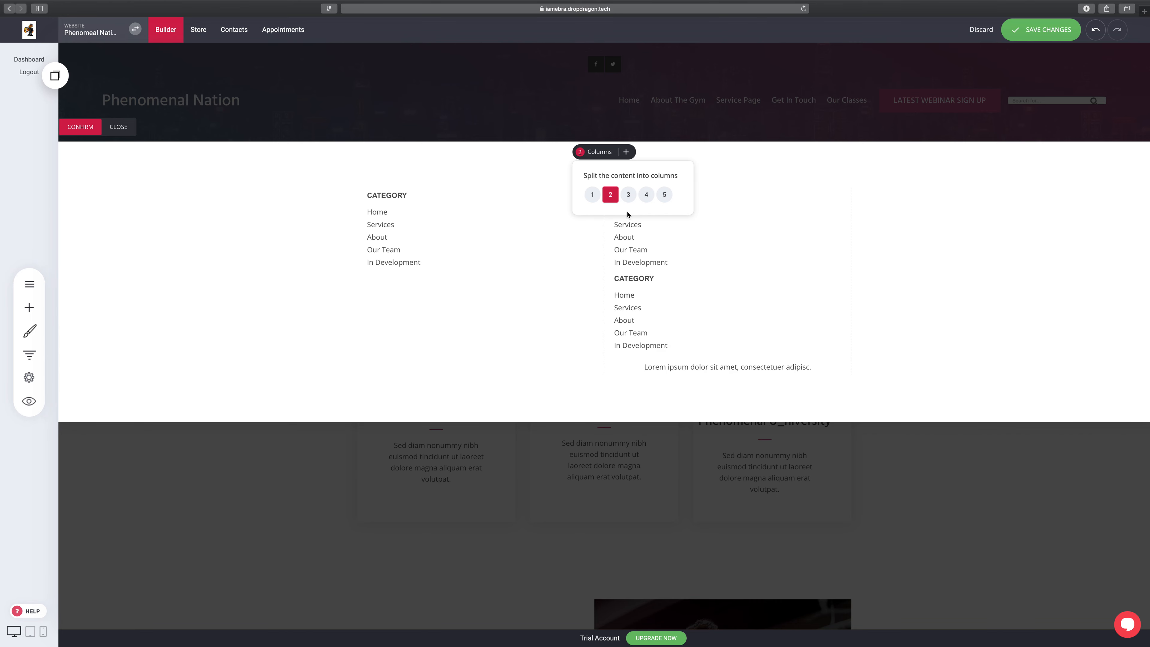
Step: Clear the right column of the Lorem ipsum text, both link lists and the extra CATEGORY heading
{"action": "left_click", "coordinate": [762, 366]}
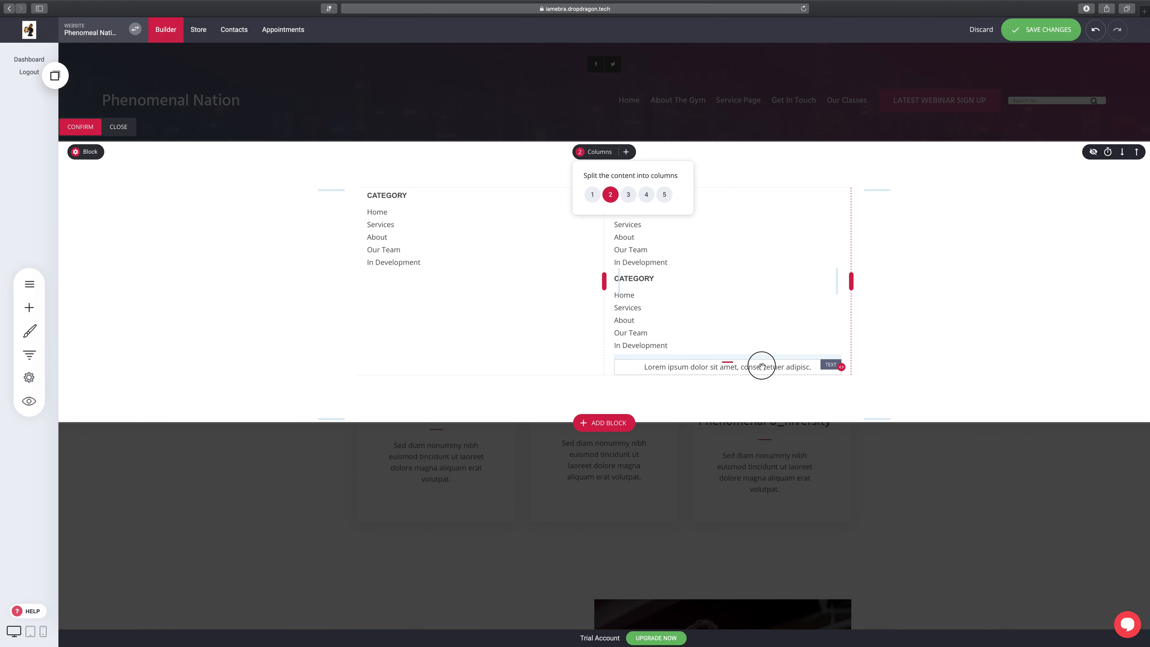
{"action": "left_click", "coordinate": [698, 347]}
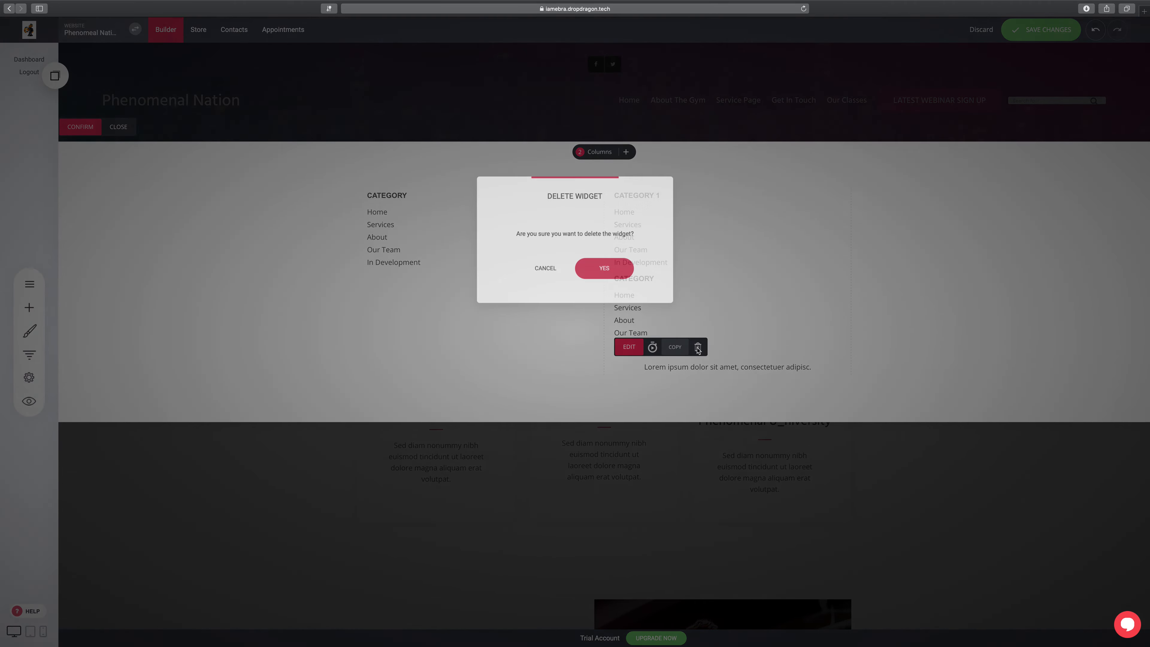
{"action": "left_click", "coordinate": [619, 268]}
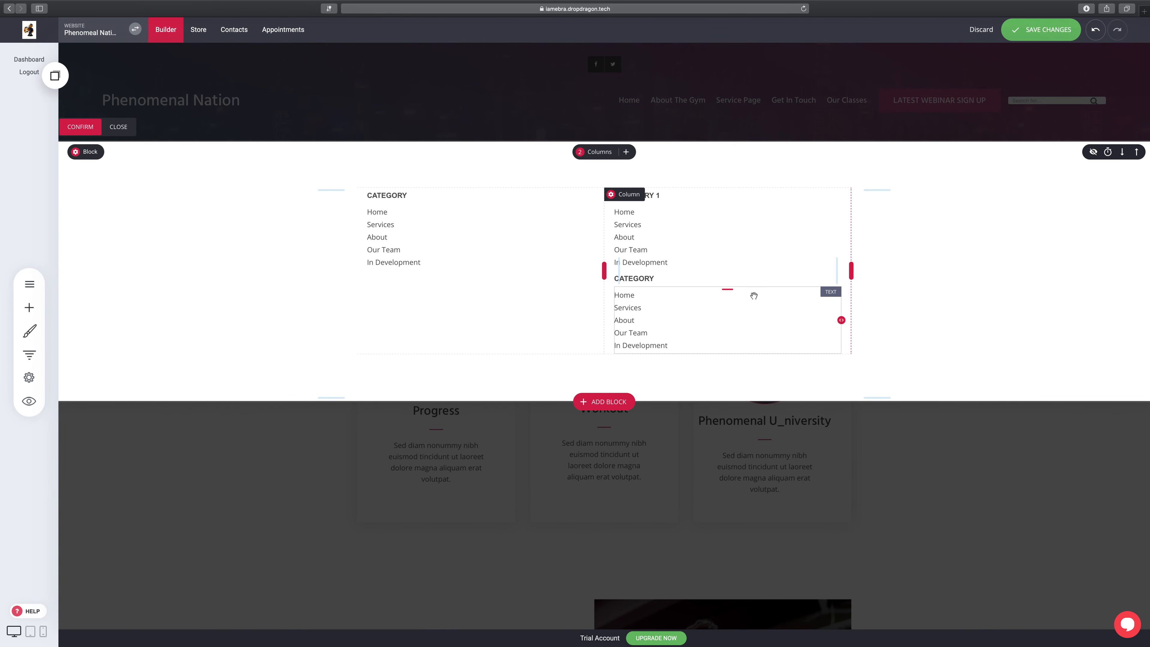
{"action": "left_click", "coordinate": [705, 306]}
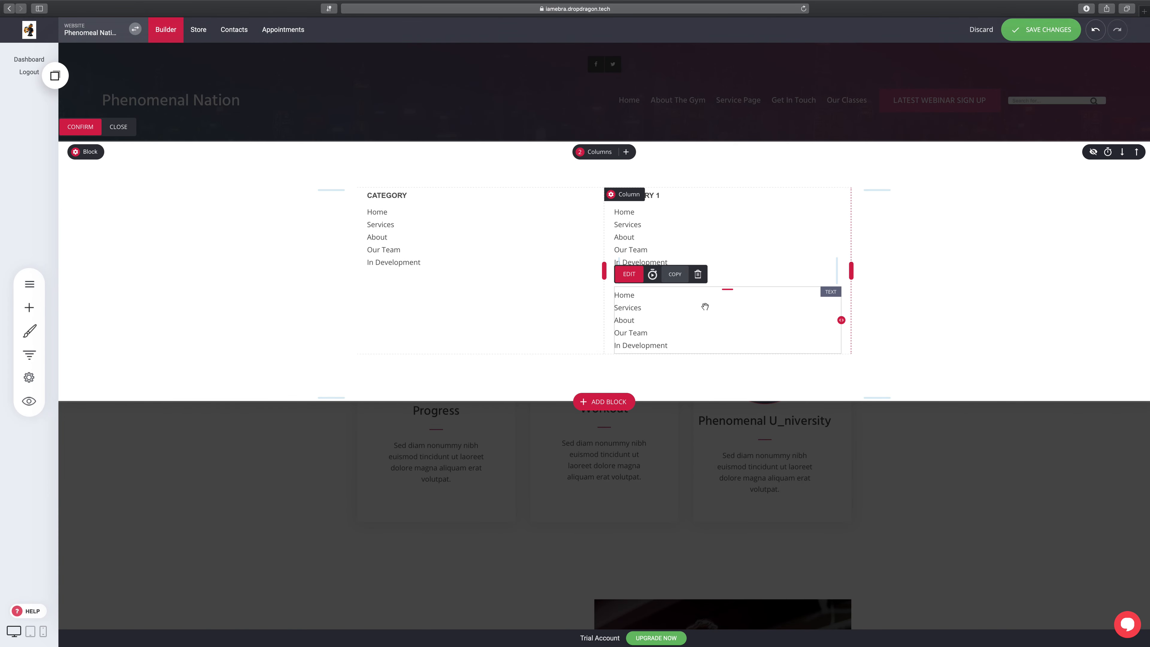
{"action": "left_click", "coordinate": [698, 275]}
{"action": "left_click", "coordinate": [624, 275]}
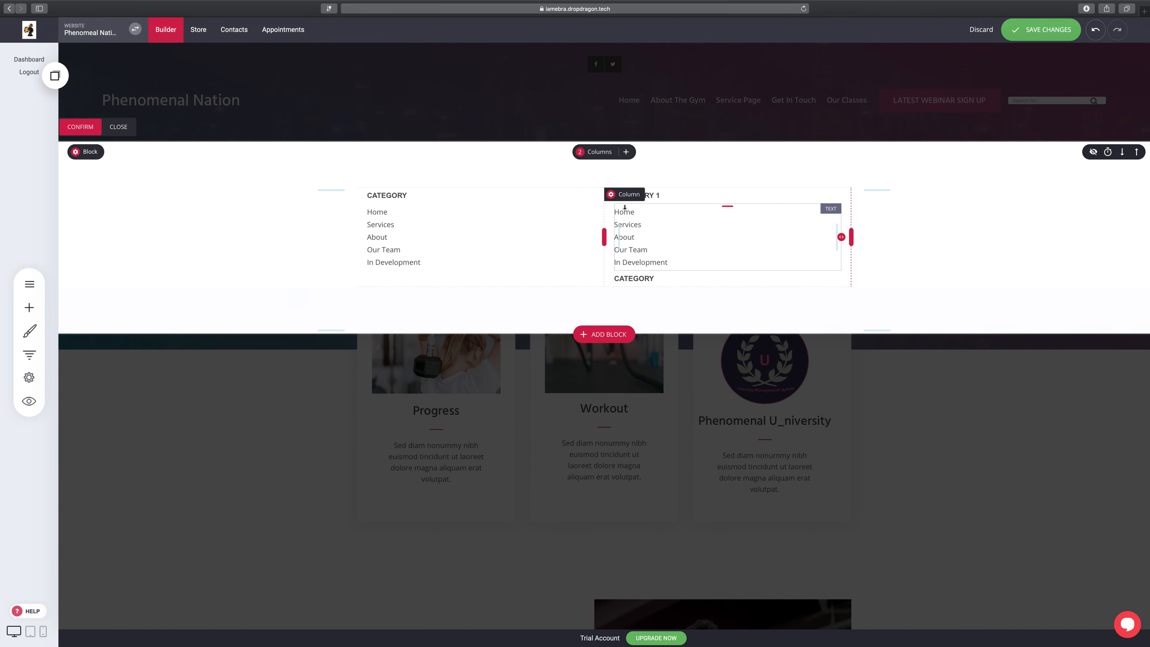
{"action": "left_click", "coordinate": [653, 215]}
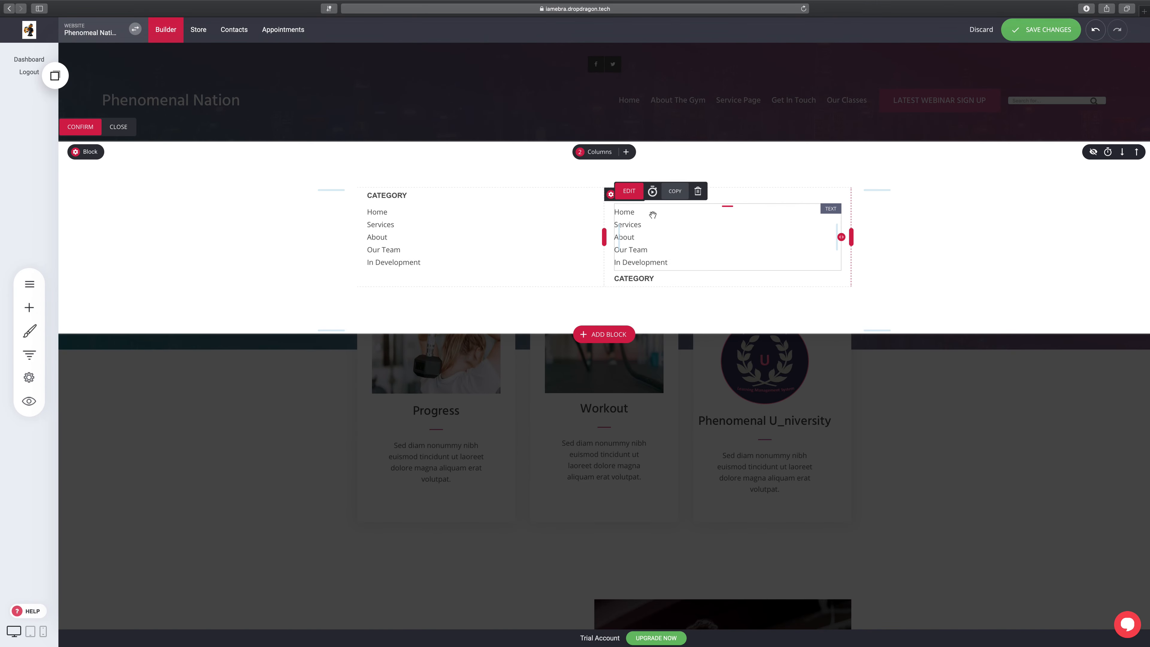
{"action": "left_click", "coordinate": [697, 191]}
{"action": "left_click", "coordinate": [617, 274]}
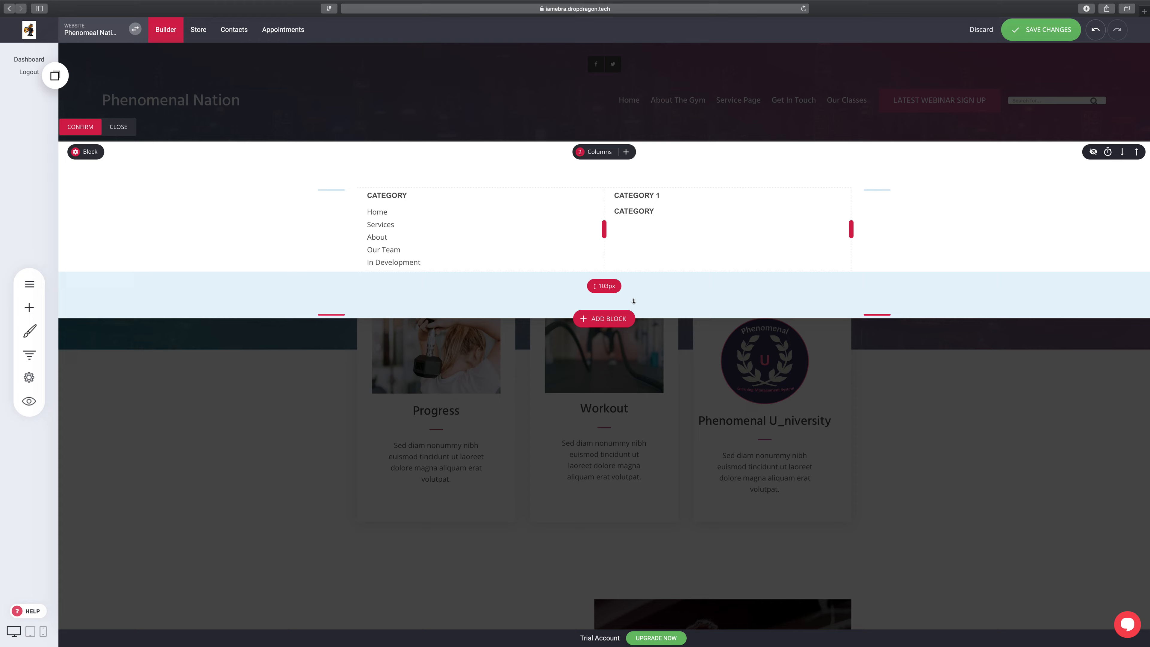
{"action": "left_click", "coordinate": [648, 211]}
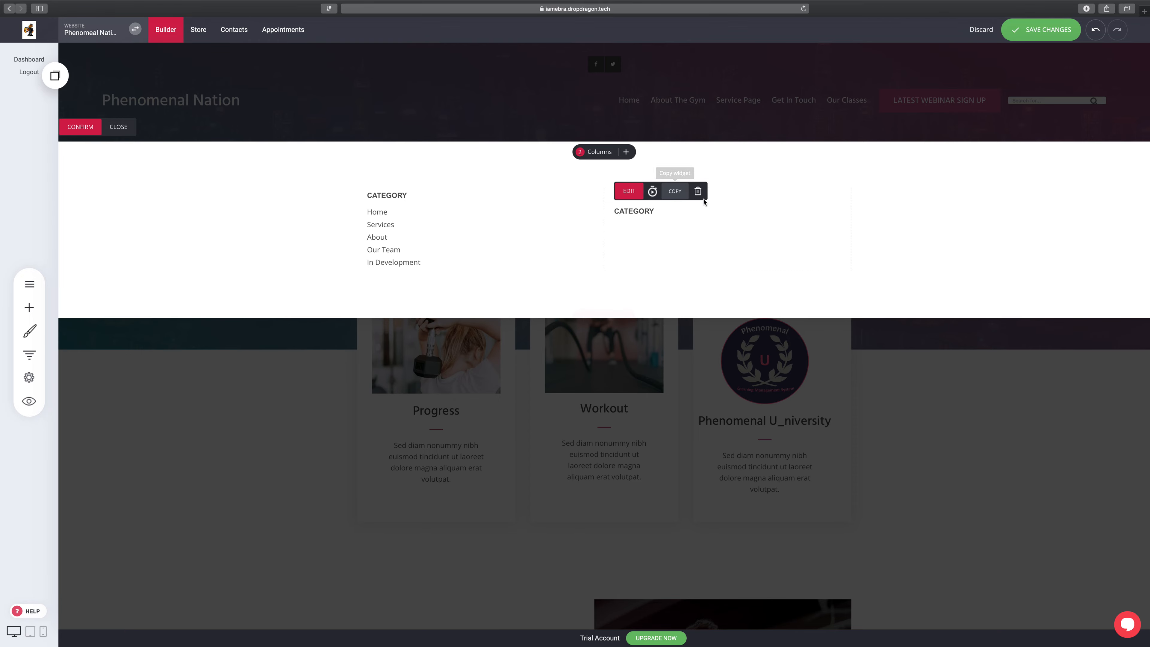
{"action": "left_click", "coordinate": [698, 191]}
{"action": "left_click", "coordinate": [624, 267]}
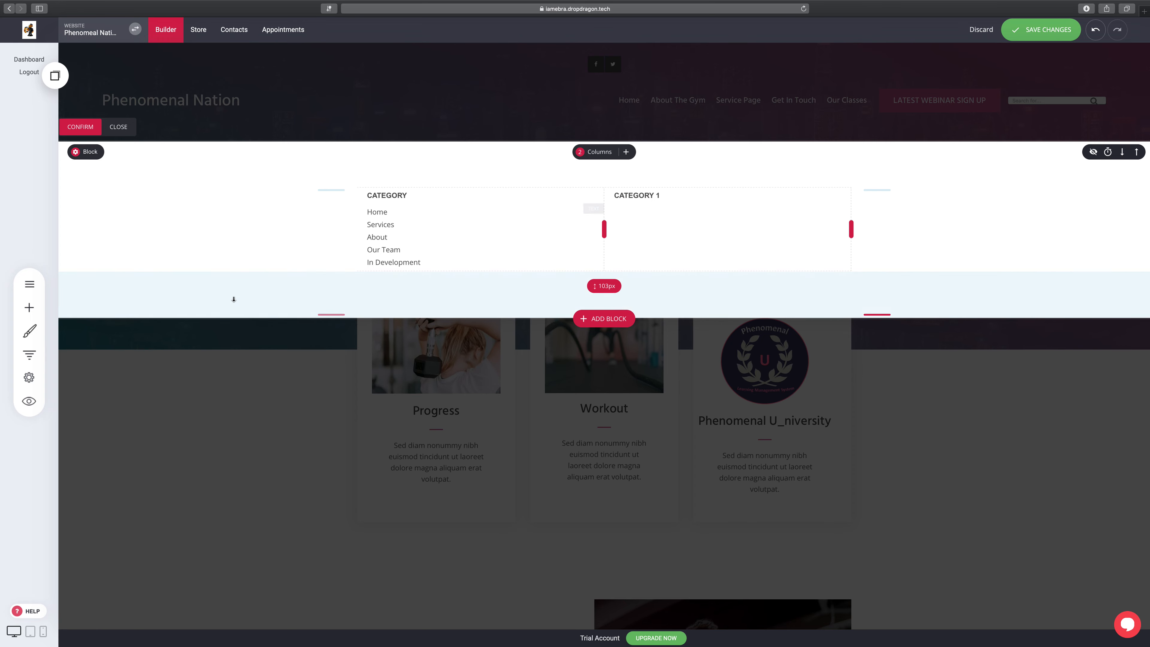
{"action": "left_click", "coordinate": [29, 311]}
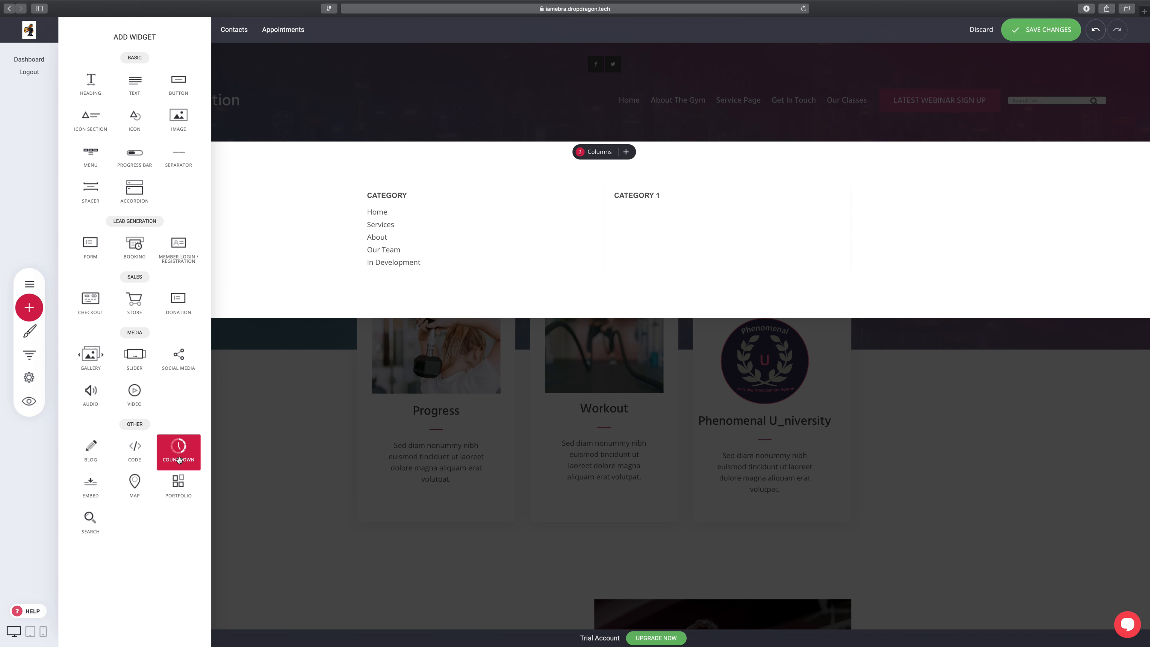
Step: Drag a COUNTDOWN widget into the right column under the CATEGORY 1 heading
{"action": "left_click_drag", "start_coordinate": [181, 457], "coordinate": [652, 238]}
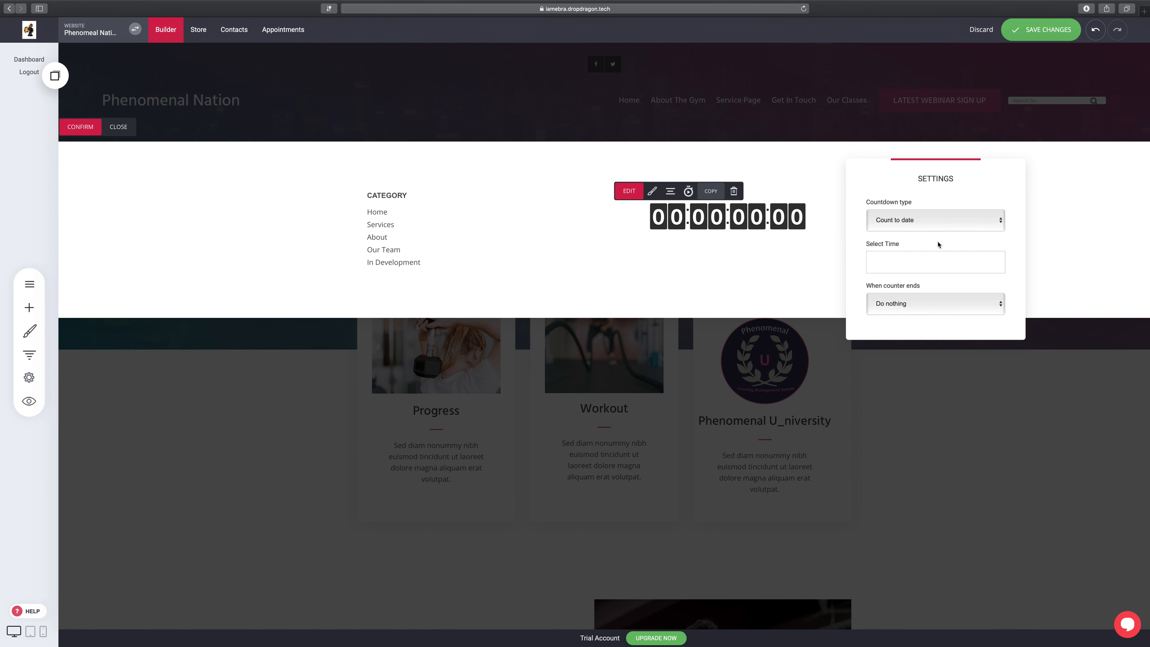
Step: Set the countdown to count to 24/02/2021 00:00:00 and close its settings
{"action": "left_click", "coordinate": [942, 222]}
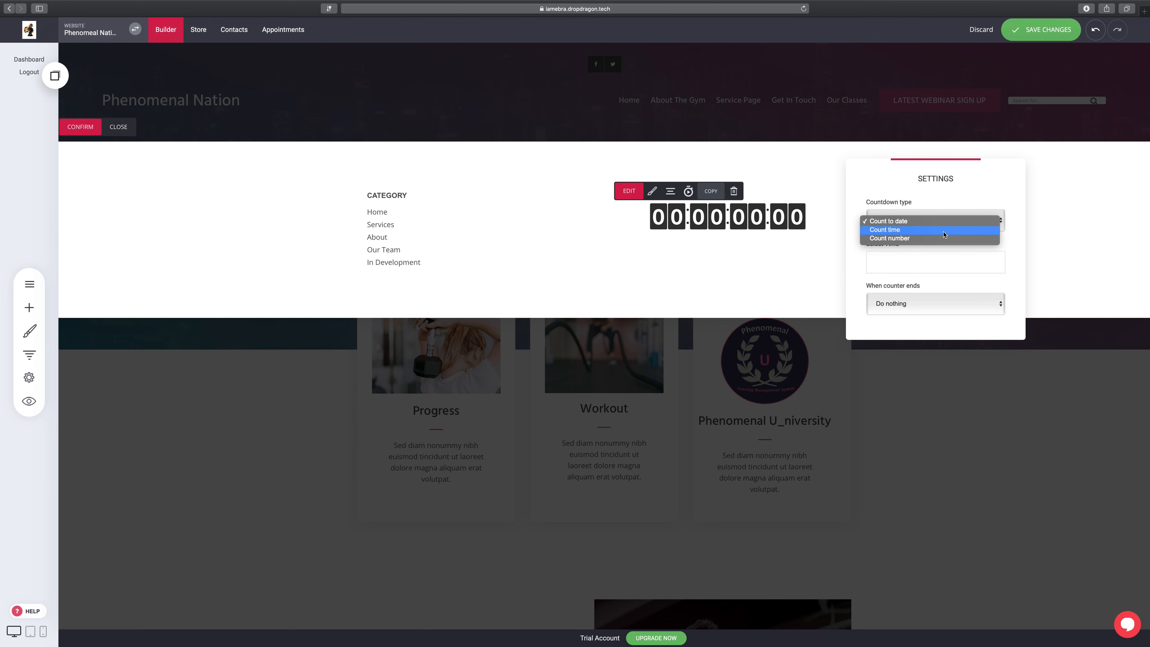
{"action": "left_click", "coordinate": [942, 221]}
{"action": "left_click", "coordinate": [963, 267]}
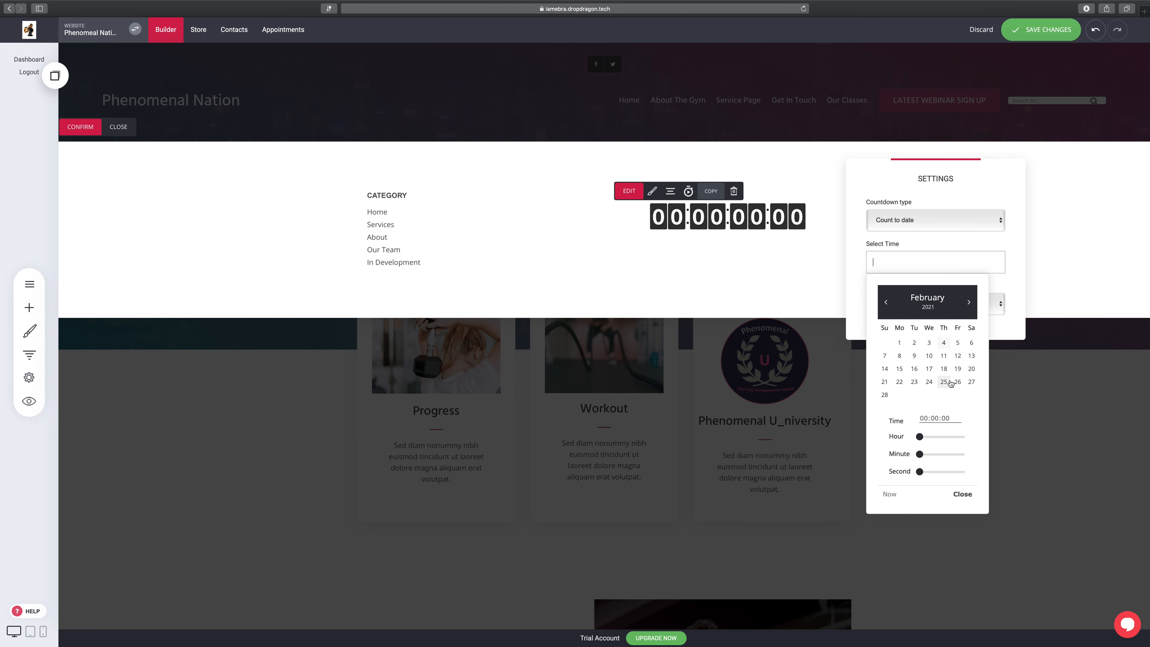
{"action": "left_click", "coordinate": [931, 383]}
{"action": "left_click", "coordinate": [1008, 290]}
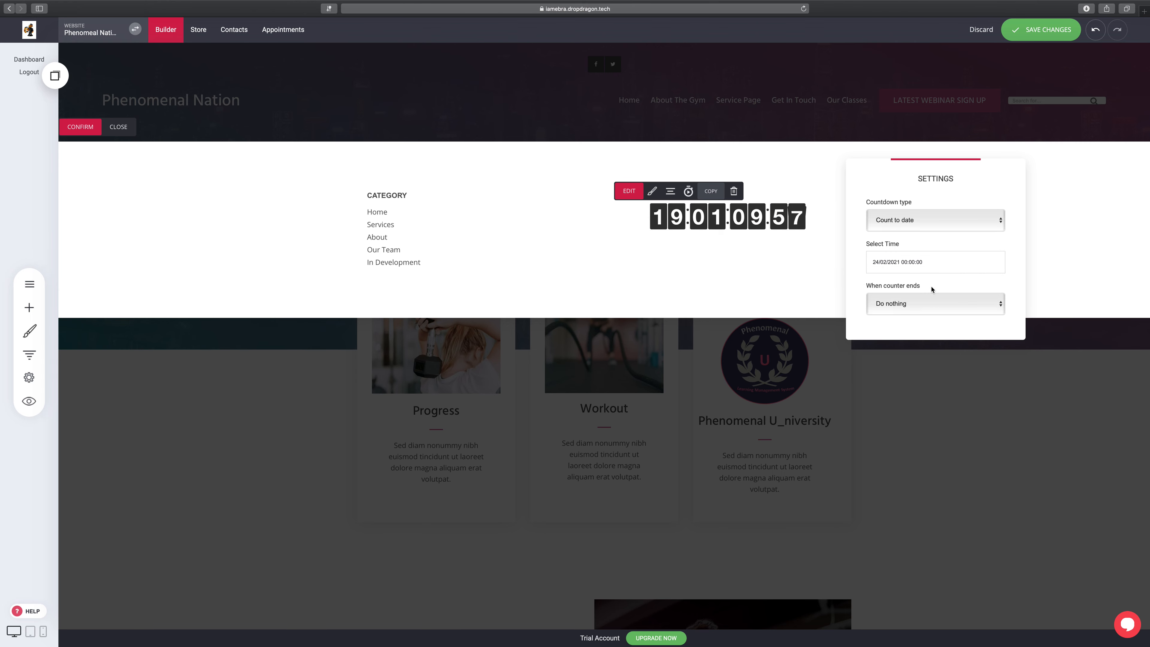
{"action": "left_click", "coordinate": [809, 169]}
{"action": "left_click", "coordinate": [431, 232]}
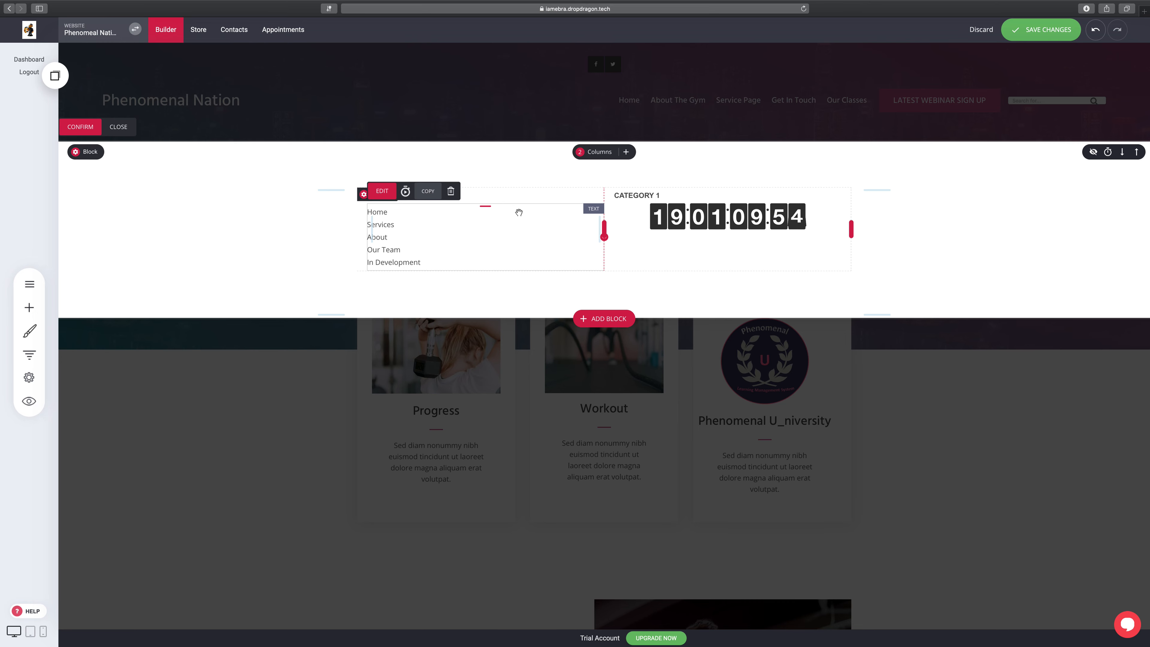
Step: Rename the CATEGORY 1 heading to LAUNCH PHENOMENAL NATION'S WEBSITE and save the site
{"action": "left_click", "coordinate": [674, 197]}
{"action": "left_click", "coordinate": [655, 195]}
{"action": "left_click_drag", "start_coordinate": [663, 195], "coordinate": [615, 191]}
{"action": "key", "text": "BackSpace"}
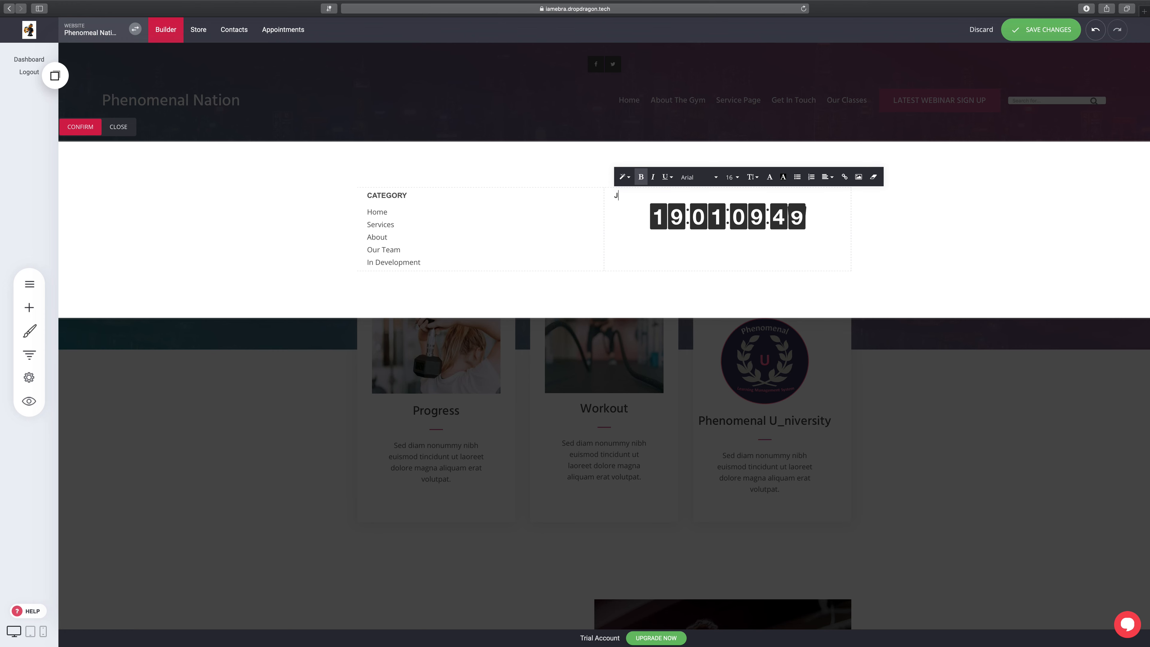
{"action": "type", "text": "LAUNCH"}
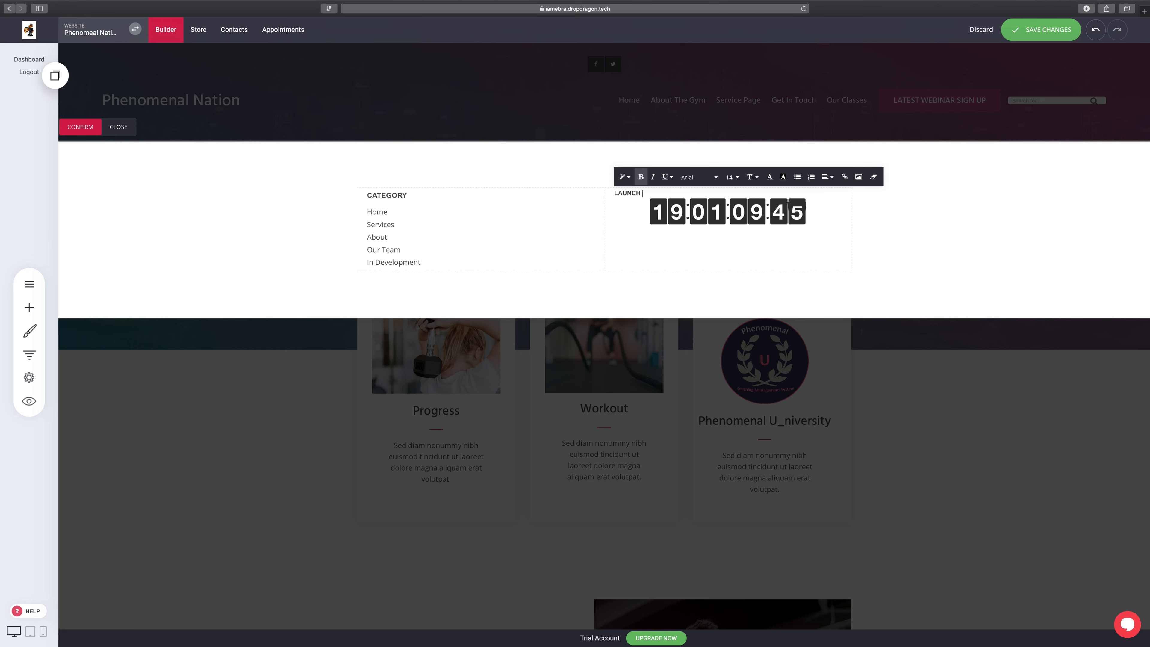
{"action": "type", "text": " PHENOMENAL"}
{"action": "key", "text": "BackSpace"}
{"action": "type", "text": "OMENAL NAITO"}
{"action": "key", "text": "BackSpace"}
{"action": "key", "text": "BackSpace"}
{"action": "key", "text": "BackSpace"}
{"action": "type", "text": "TO"}
{"action": "type", "text": "ON"}
{"action": "type", "text": "'S WEBSITE"}
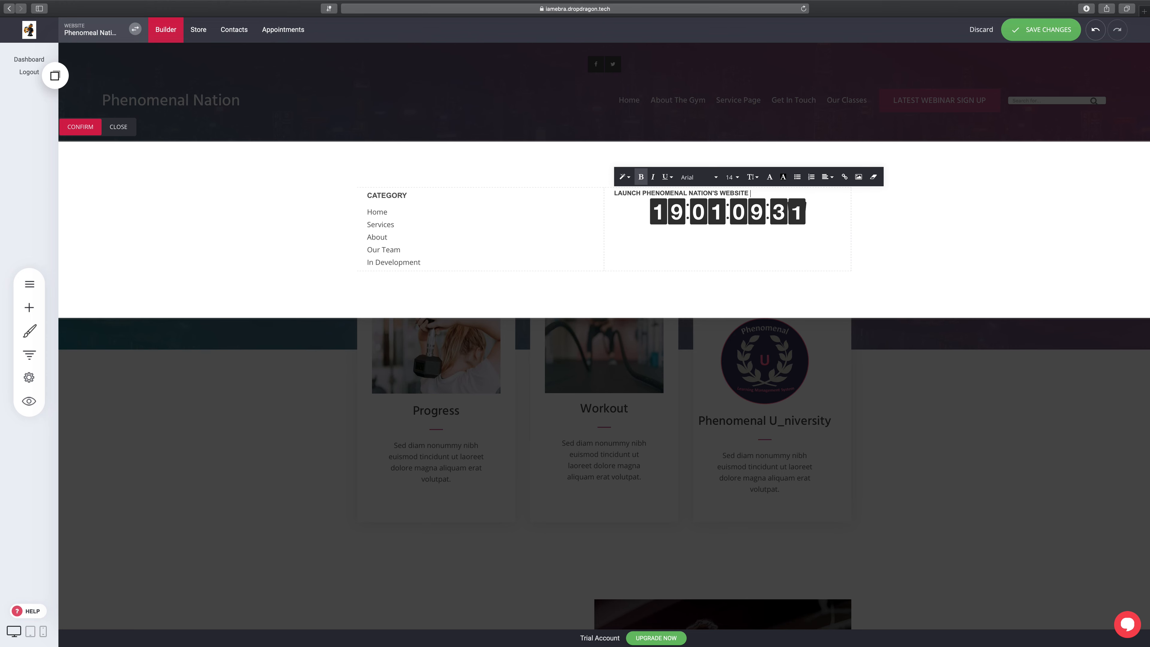
{"action": "left_click", "coordinate": [1064, 30]}
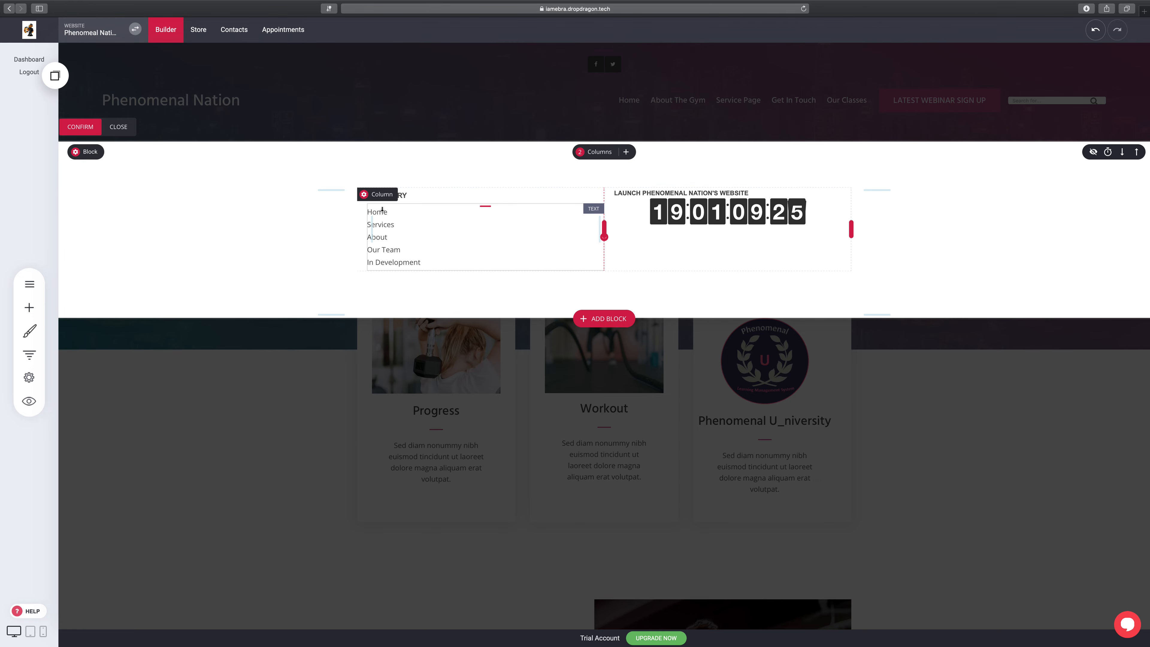
Step: Replace the left CATEGORY heading with 'Check Us Out On Our Social Media Platforms...'
{"action": "left_click", "coordinate": [412, 198]}
{"action": "left_click", "coordinate": [411, 196]}
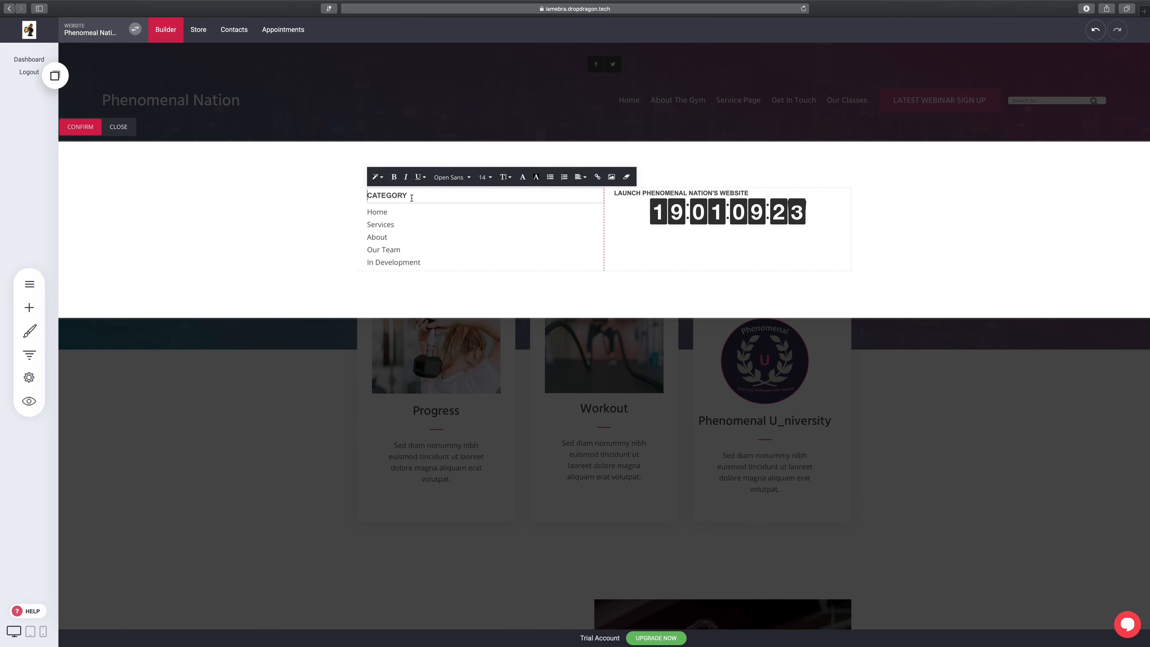
{"action": "left_click_drag", "start_coordinate": [408, 195], "coordinate": [385, 192]}
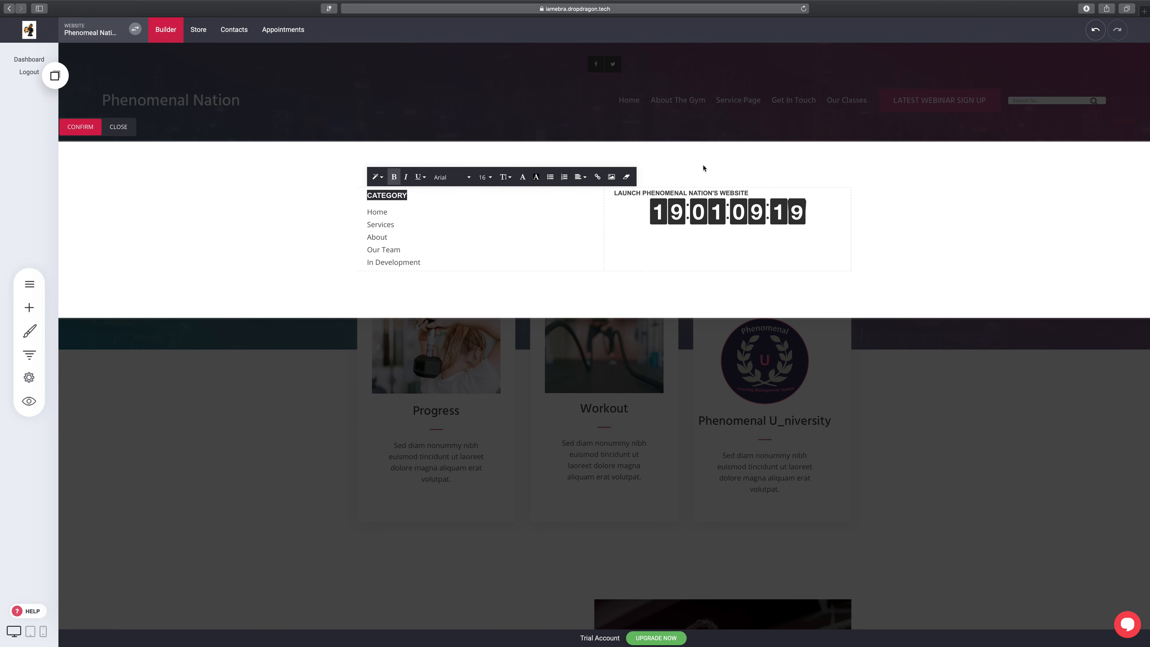
{"action": "type", "text": "Cje"}
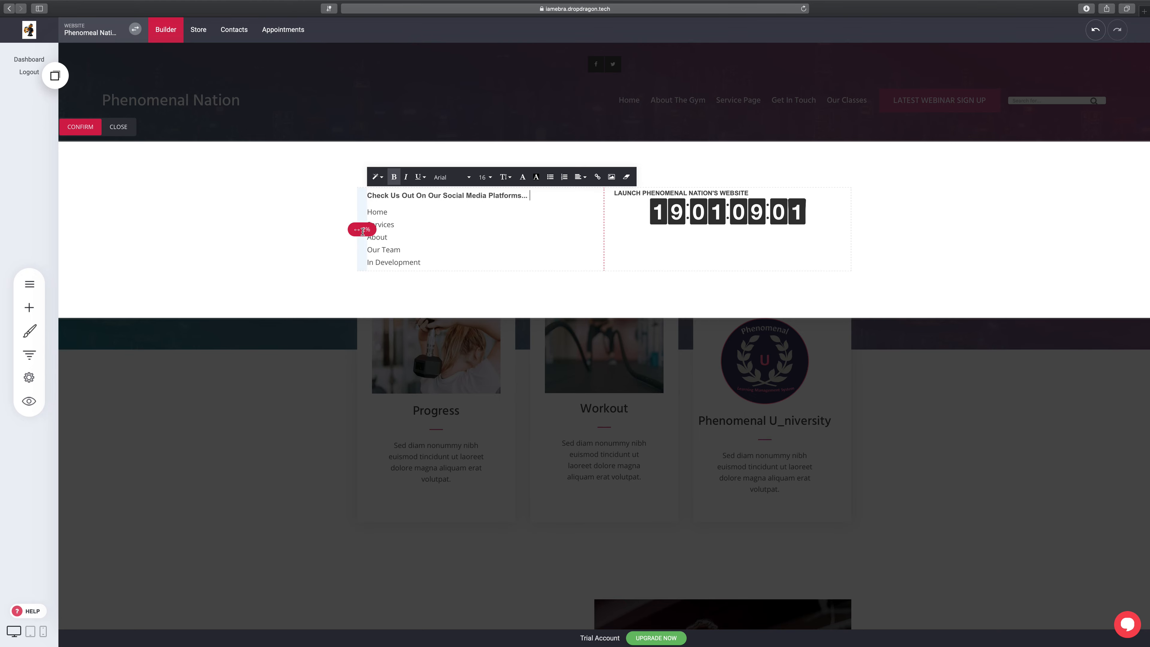
Step: Delete the page-link list beneath the new social media heading
{"action": "left_click", "coordinate": [405, 233]}
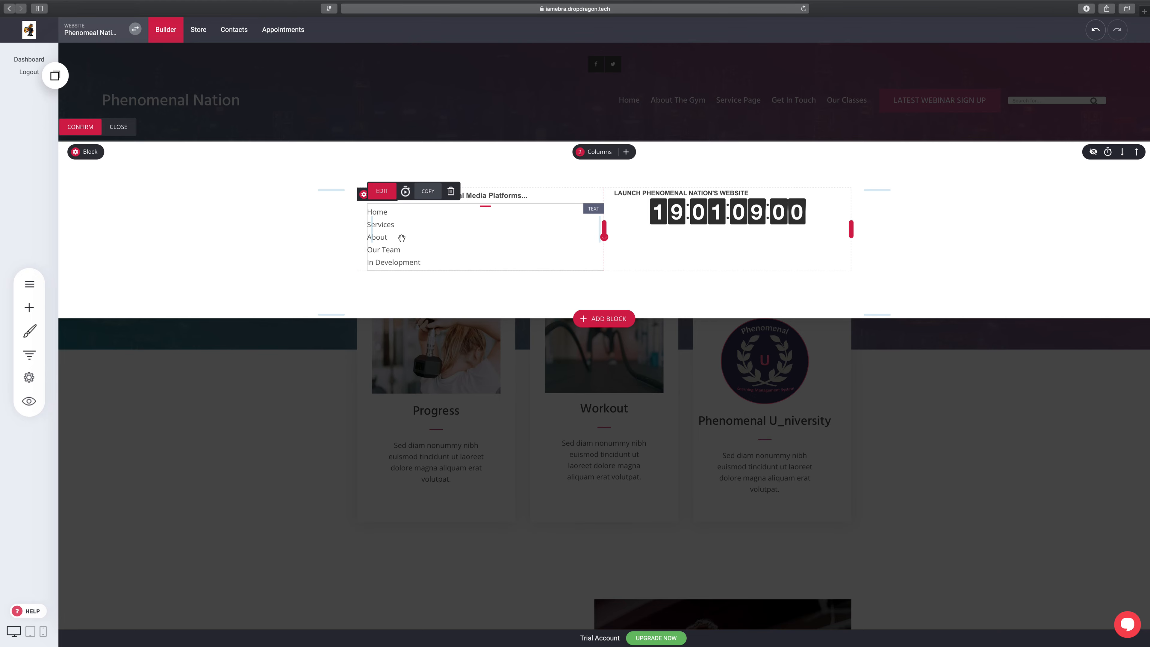
{"action": "left_click", "coordinate": [450, 191]}
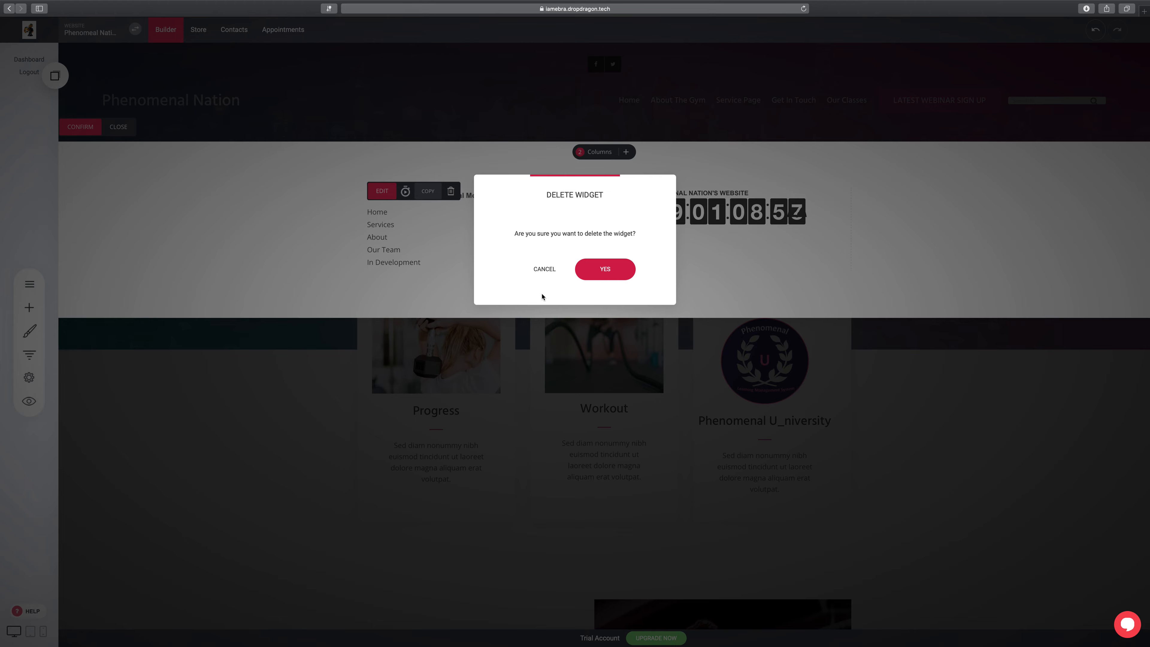
{"action": "left_click", "coordinate": [605, 268]}
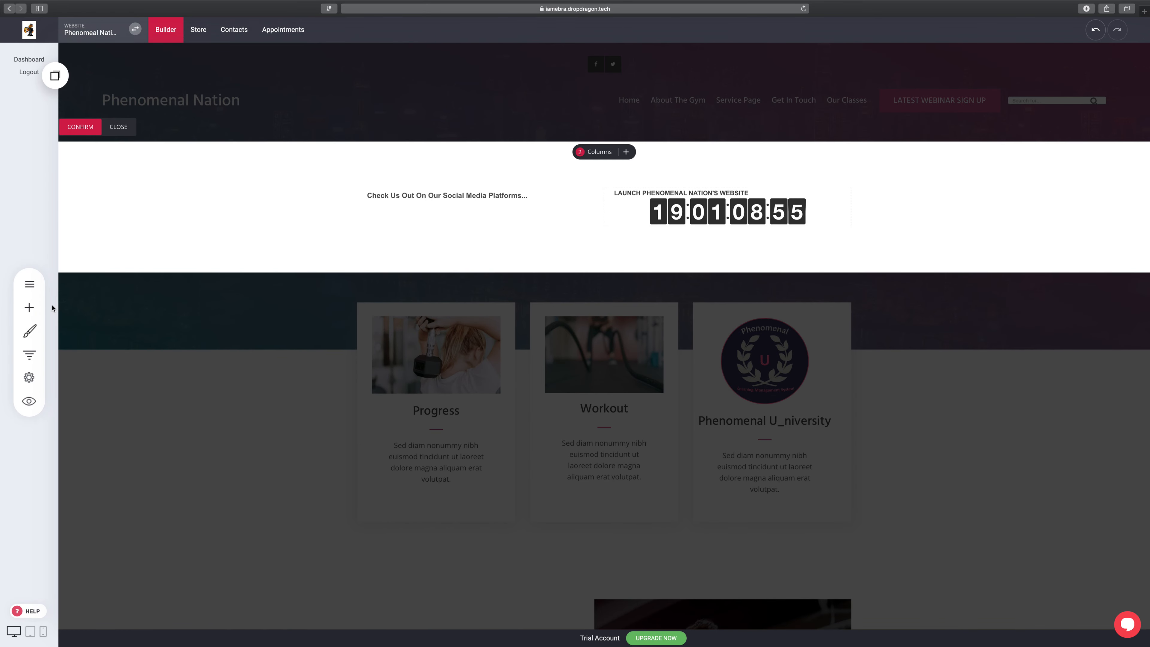
{"action": "left_click", "coordinate": [38, 310]}
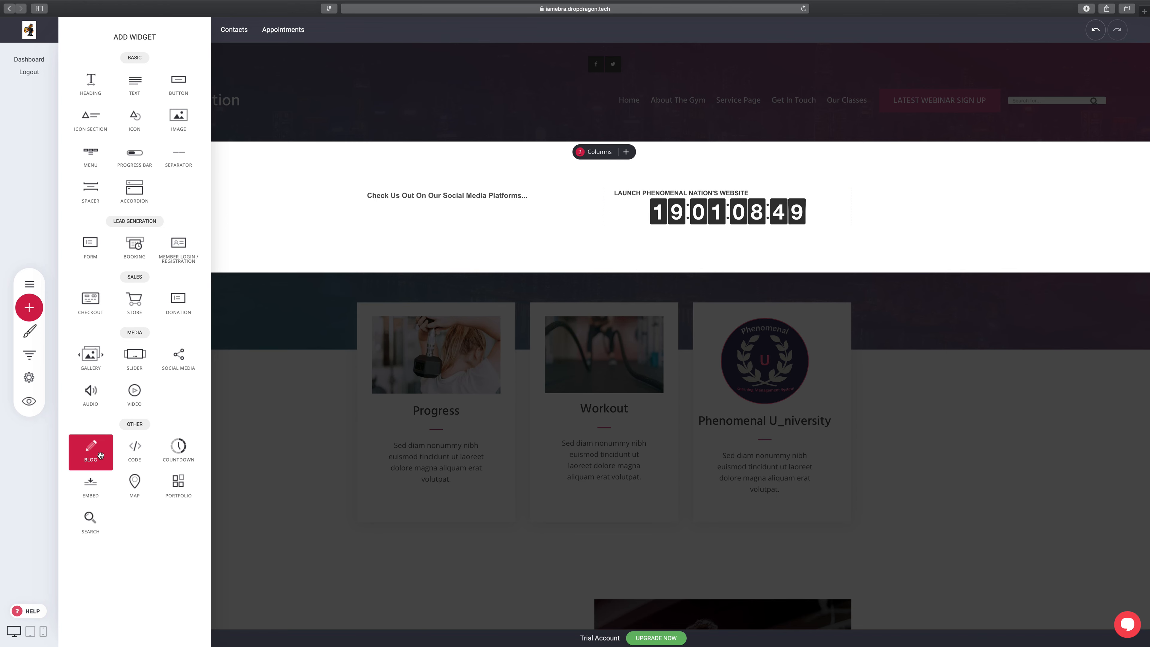
Step: Add a Social Media widget with Facebook, Twitter and Google+ icons under the heading, centre-aligned
{"action": "left_click_drag", "start_coordinate": [179, 356], "coordinate": [463, 212]}
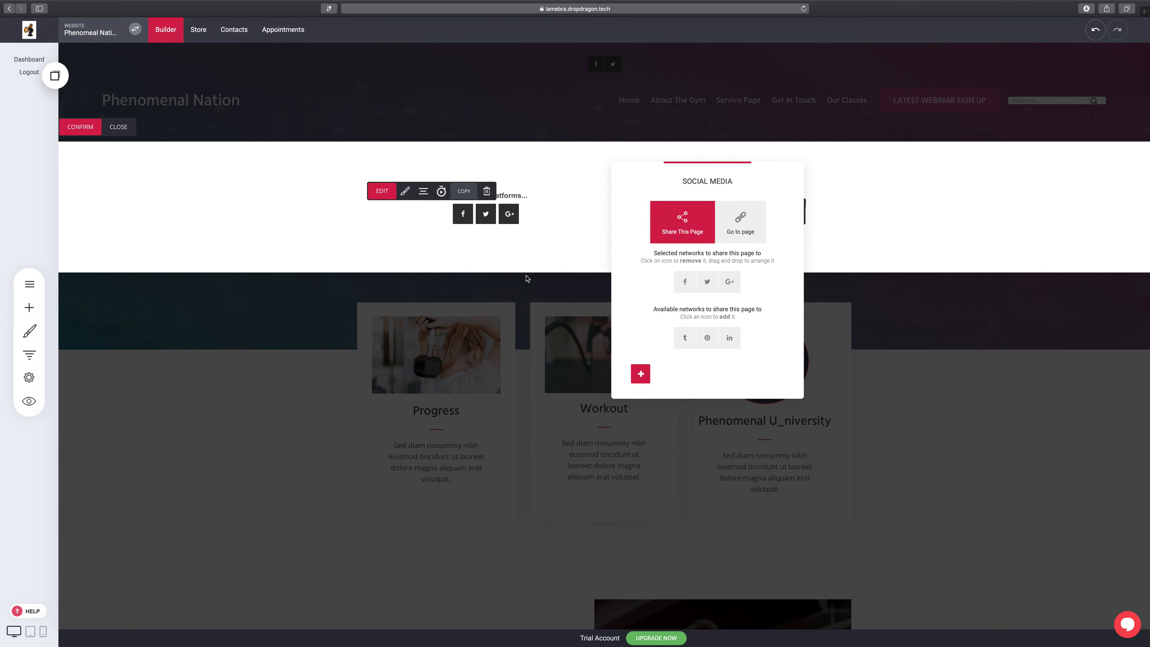
{"action": "left_click", "coordinate": [852, 216]}
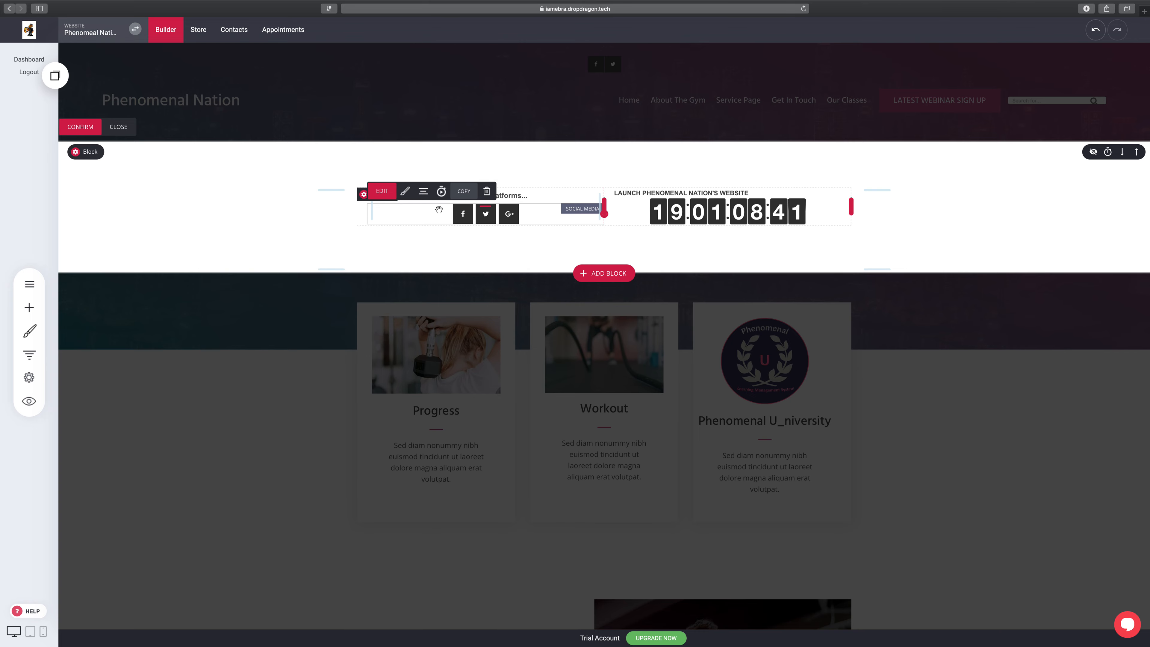
{"action": "left_click", "coordinate": [424, 192]}
{"action": "left_click", "coordinate": [410, 144]}
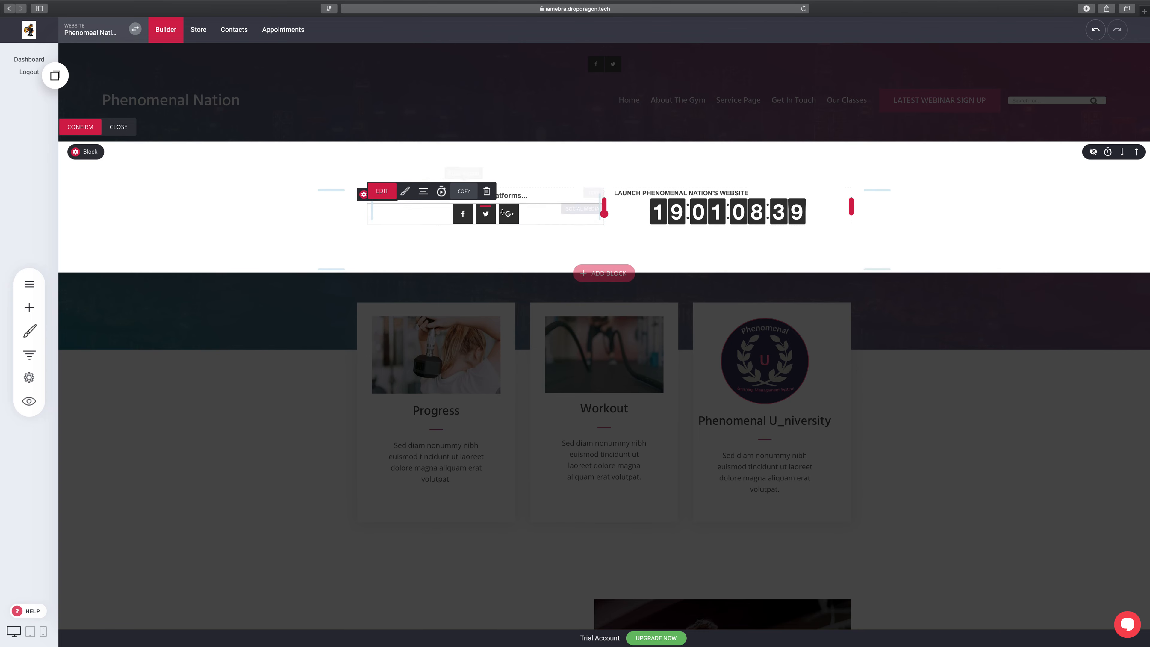
{"action": "left_click", "coordinate": [424, 191]}
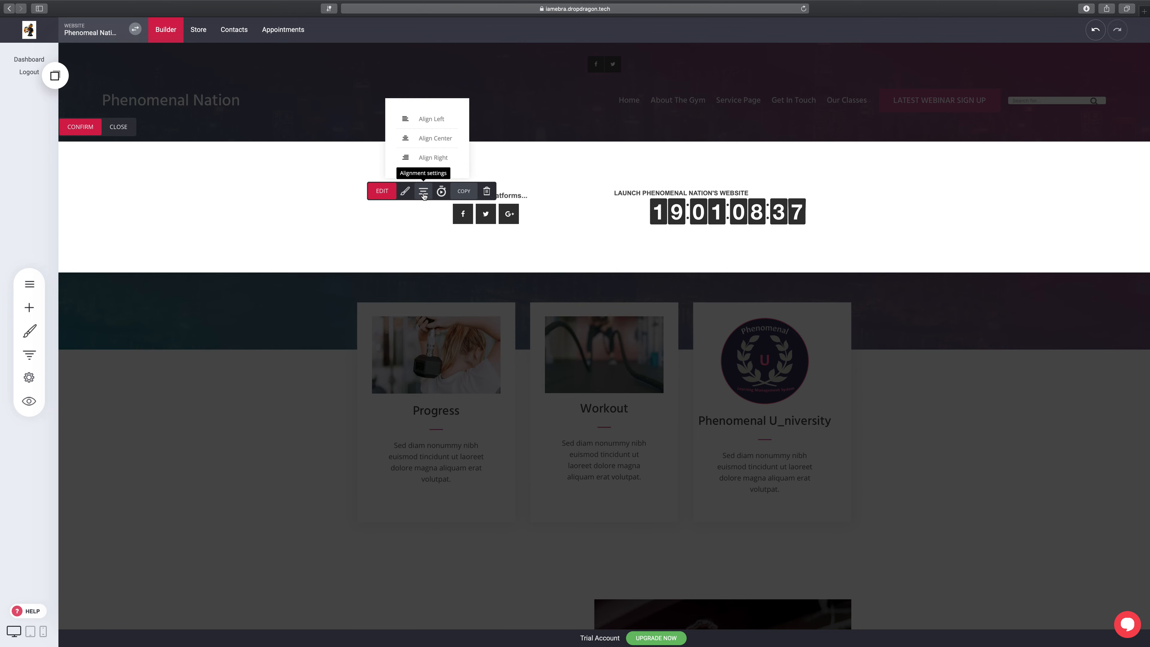
{"action": "left_click", "coordinate": [431, 144]}
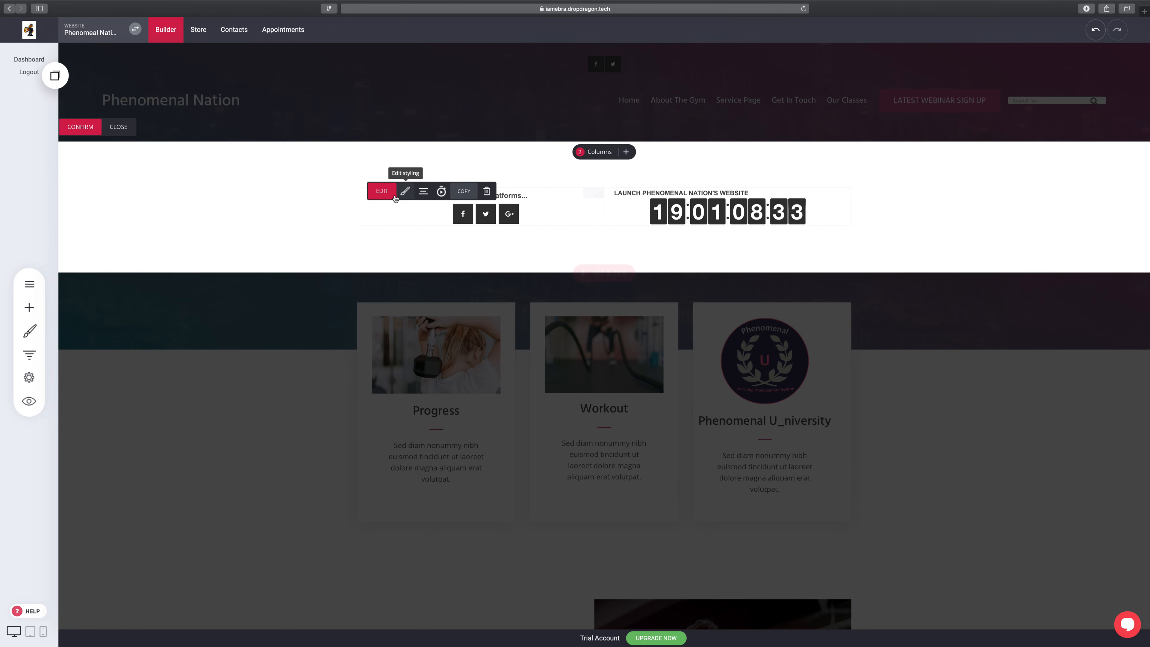
{"action": "left_click", "coordinate": [386, 191]}
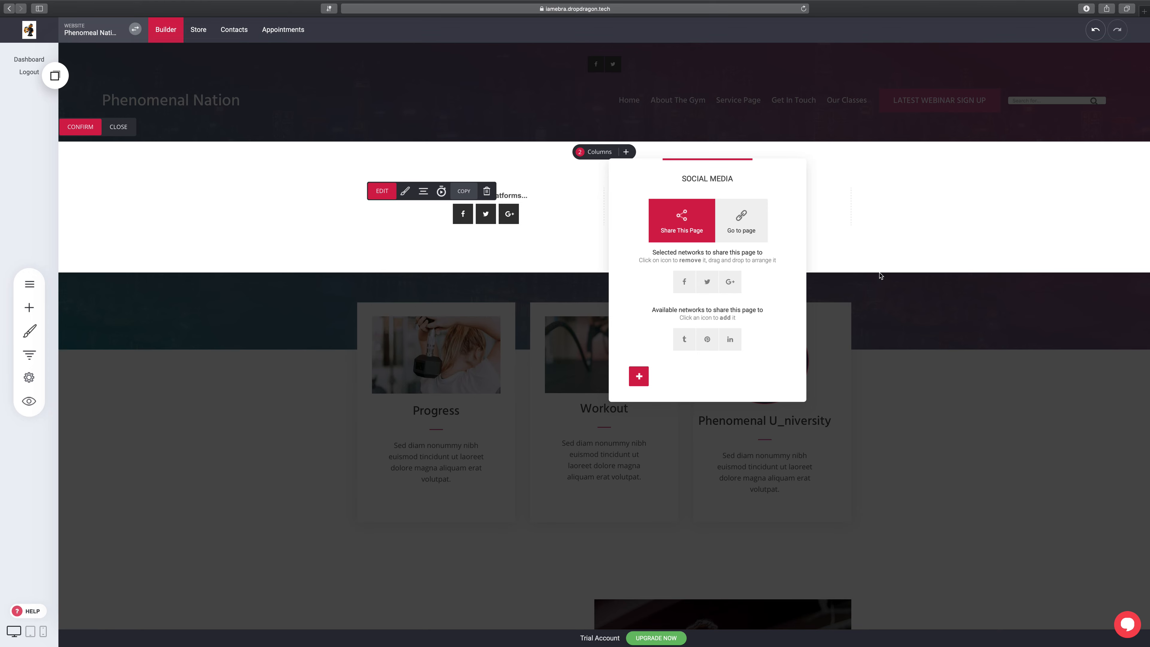
{"action": "left_click", "coordinate": [888, 236]}
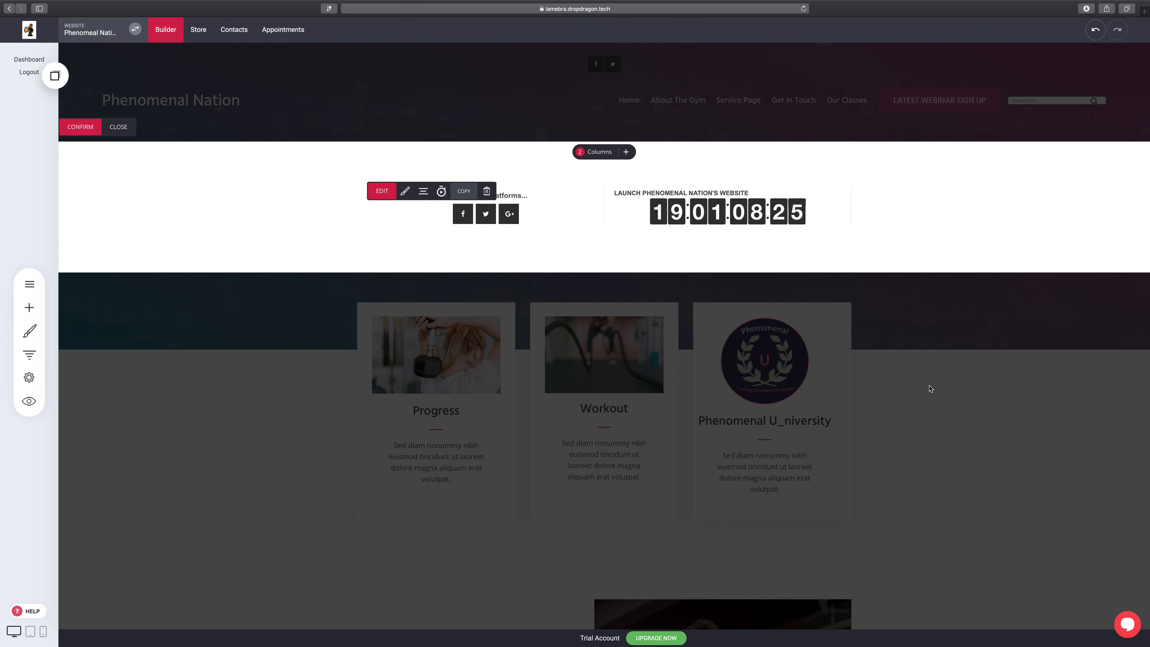
{"action": "left_click", "coordinate": [382, 191]}
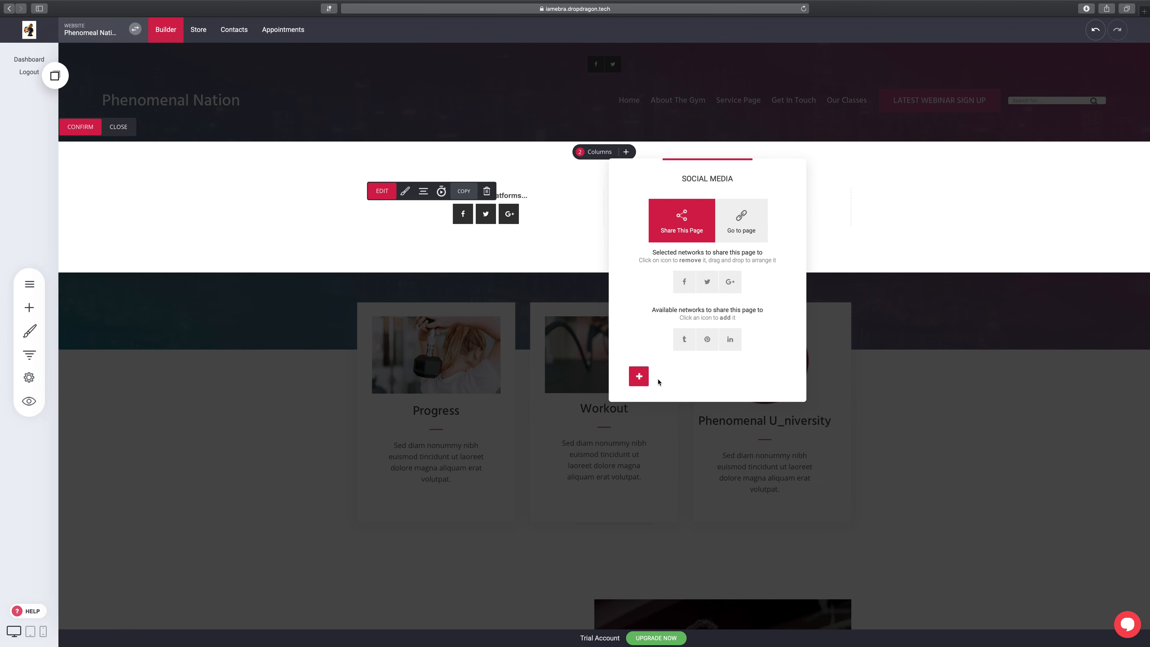
{"action": "left_click", "coordinate": [906, 247]}
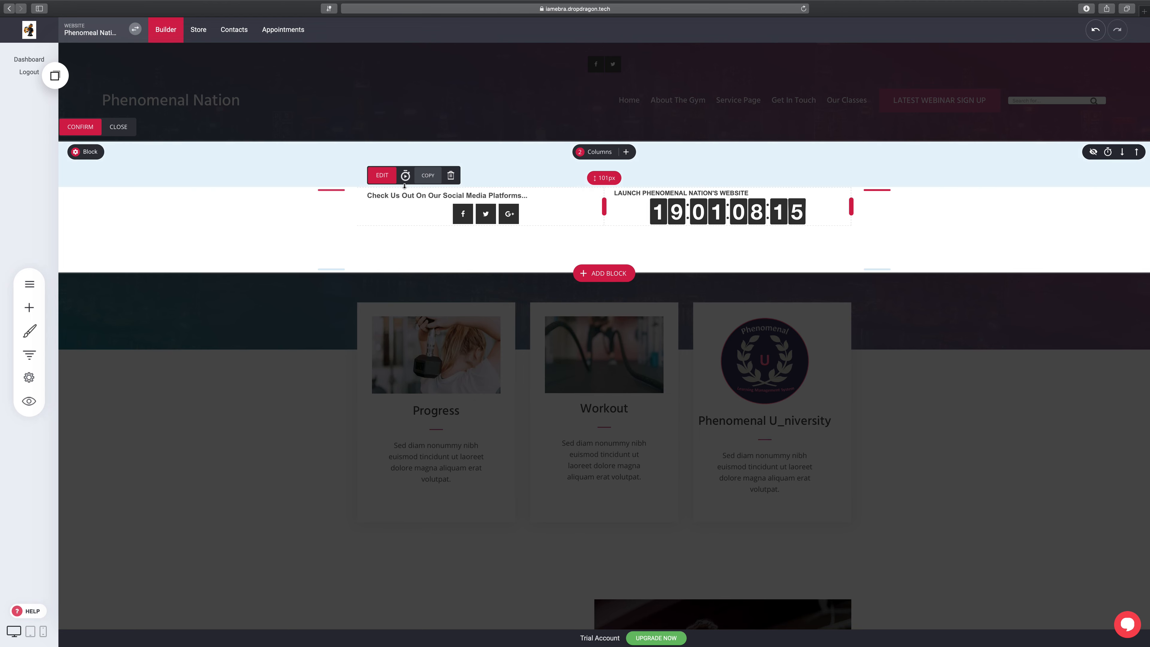
Step: Centre-align the social-media heading text in the mega-menu
{"action": "left_click", "coordinate": [388, 179]}
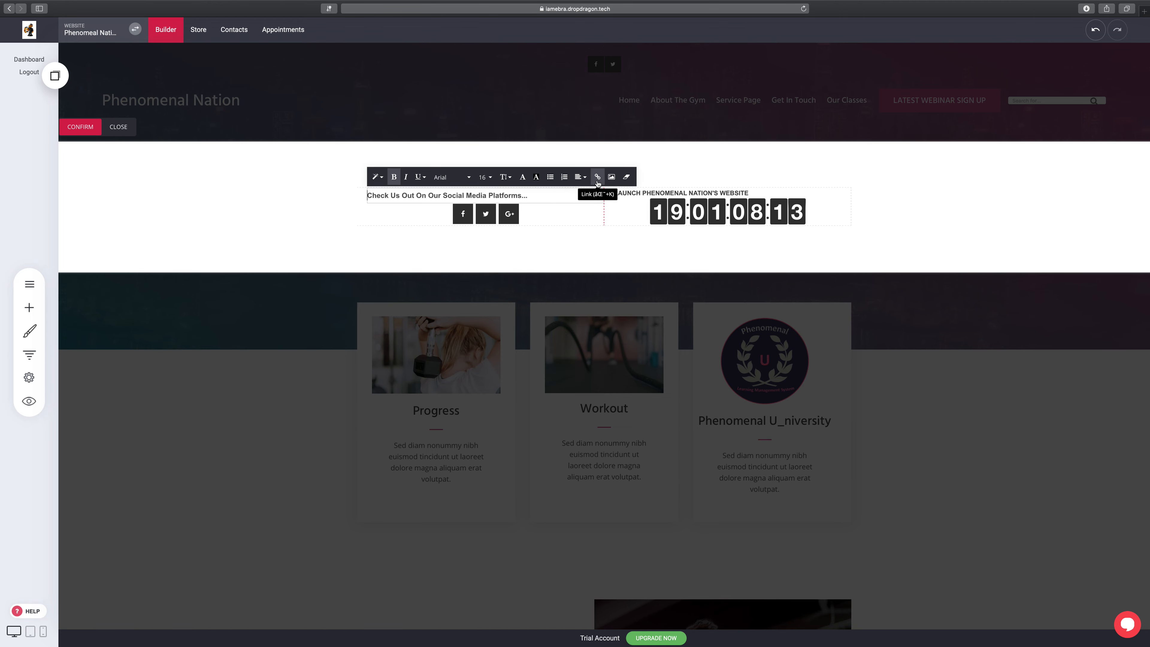
{"action": "left_click", "coordinate": [582, 177]}
{"action": "left_click", "coordinate": [601, 197]}
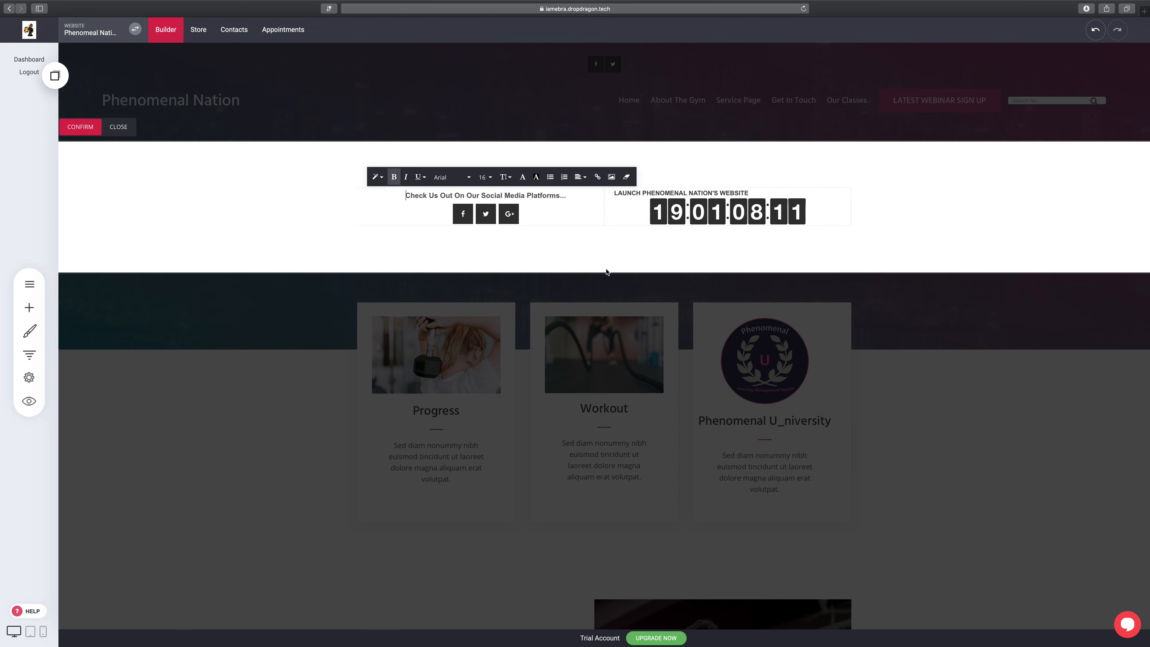
{"action": "left_click", "coordinate": [984, 182]}
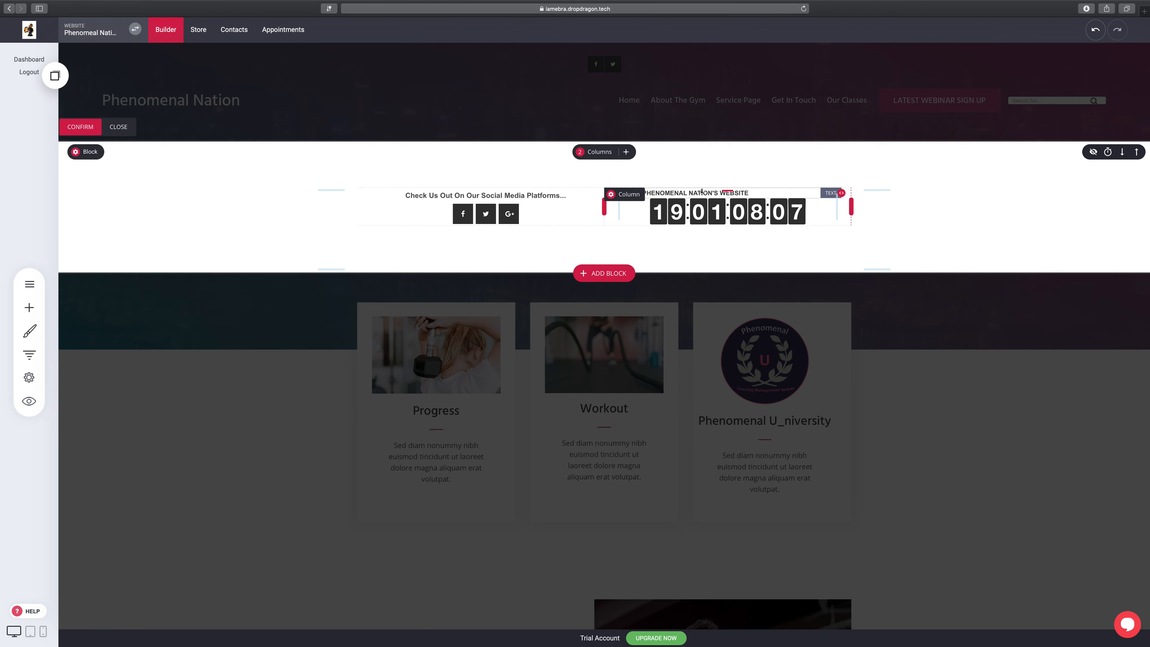
Step: Centre the launch countdown element within its mega-menu column
{"action": "left_click", "coordinate": [754, 192]}
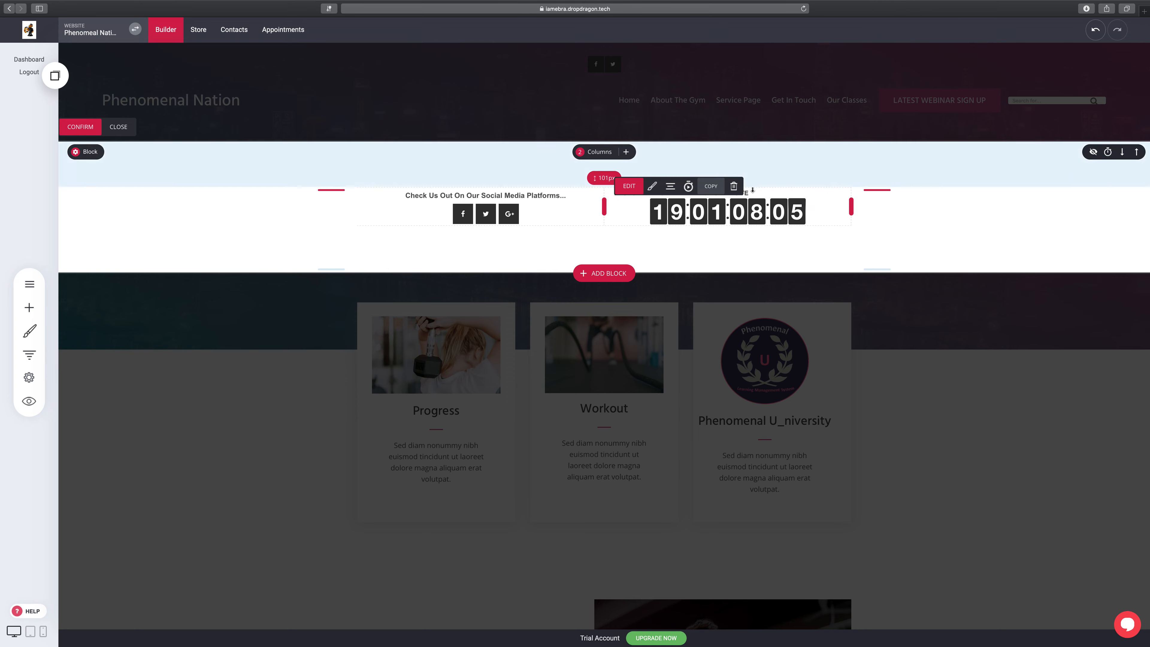
{"action": "left_click", "coordinate": [674, 189]}
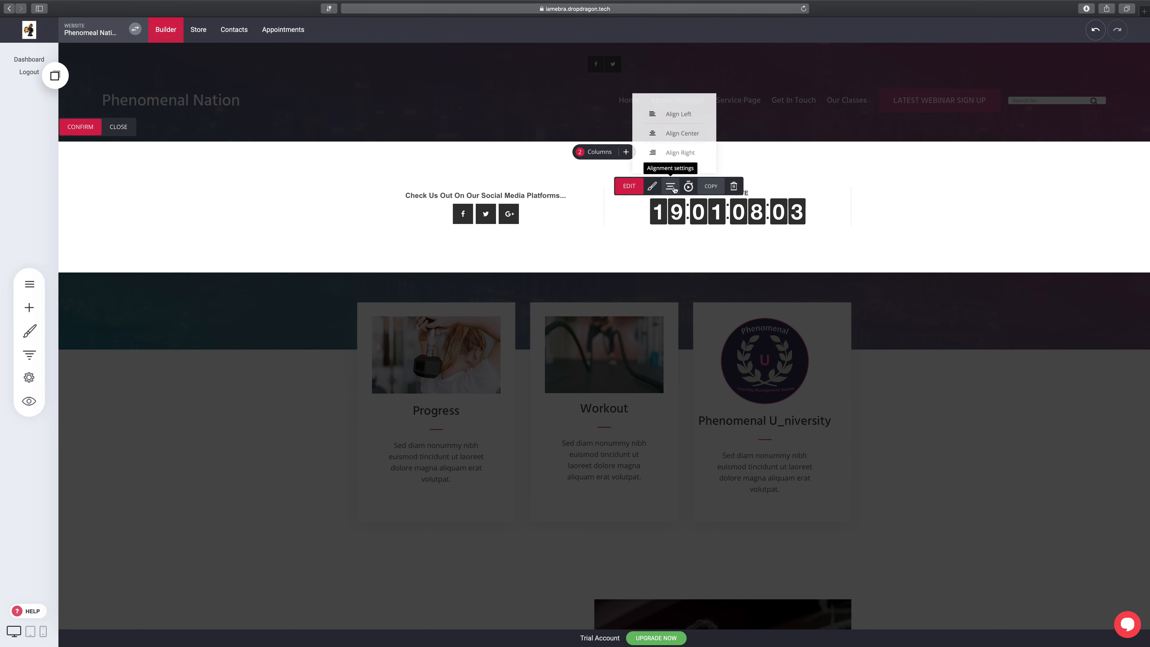
{"action": "left_click", "coordinate": [672, 135]}
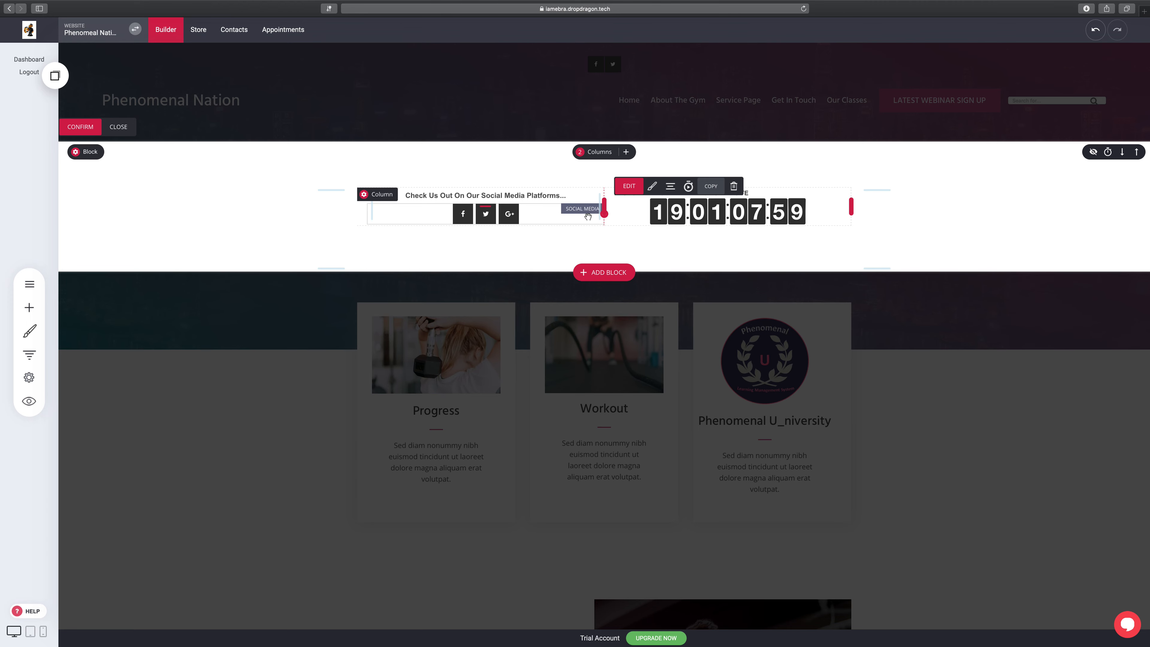
{"action": "left_click", "coordinate": [550, 218]}
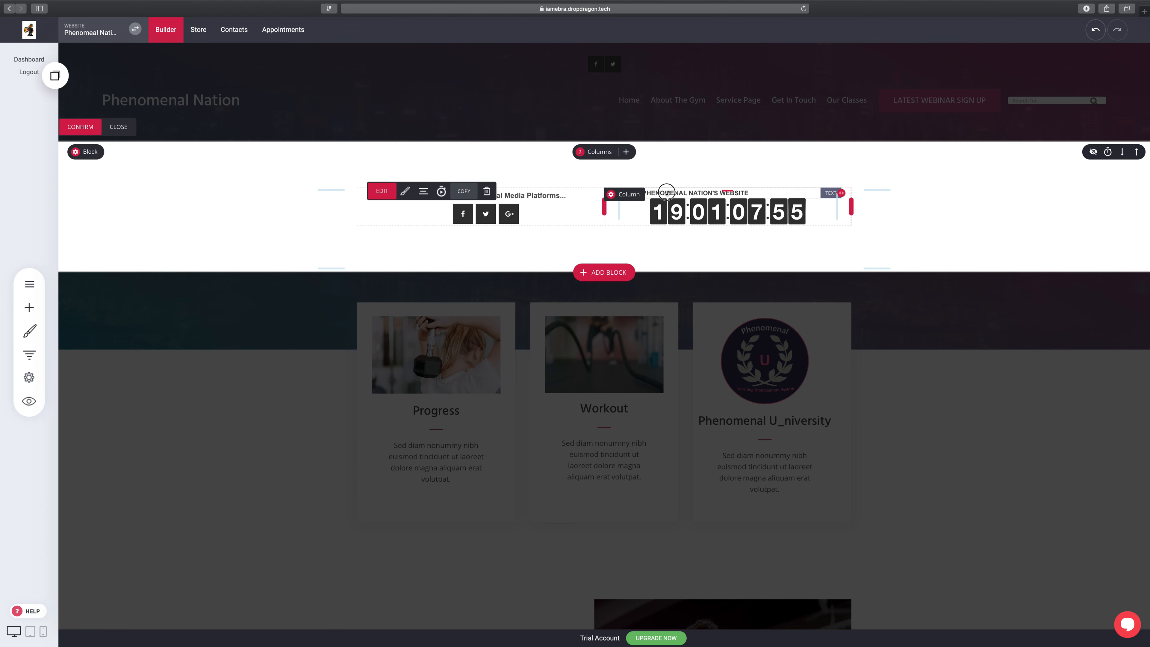
Step: Centre the 'LAUNCH PHENOMENAL NATION'S WEBSITE' countdown title and exit the mega-menu editor
{"action": "left_click", "coordinate": [683, 192]}
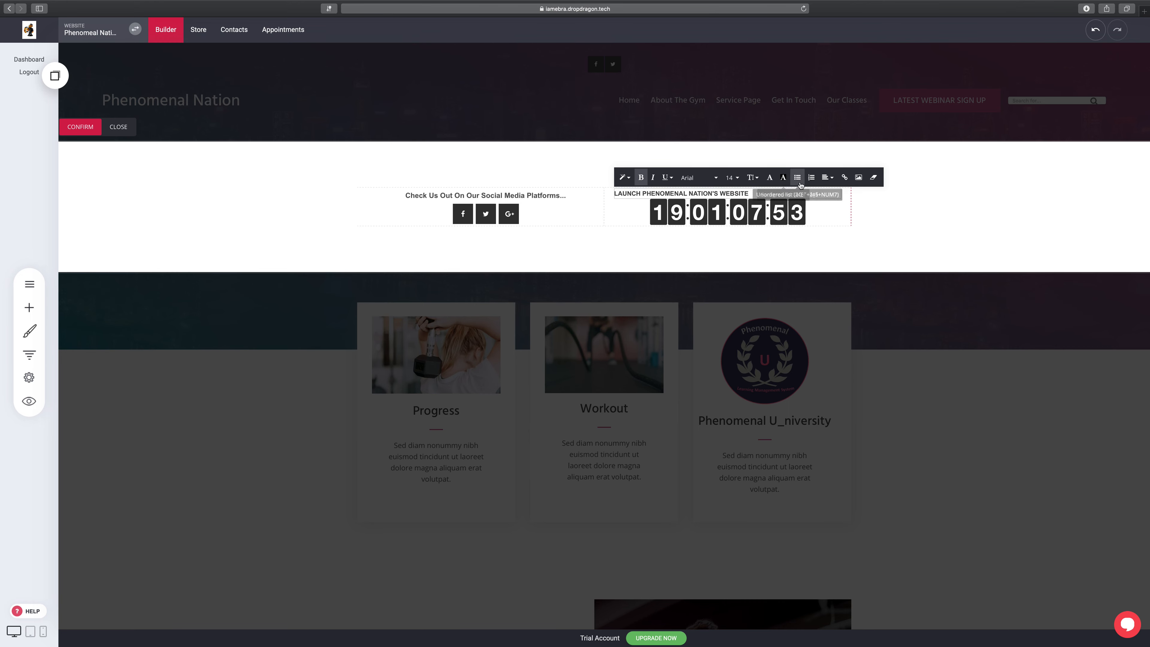
{"action": "left_click", "coordinate": [828, 177]}
{"action": "left_click", "coordinate": [852, 198]}
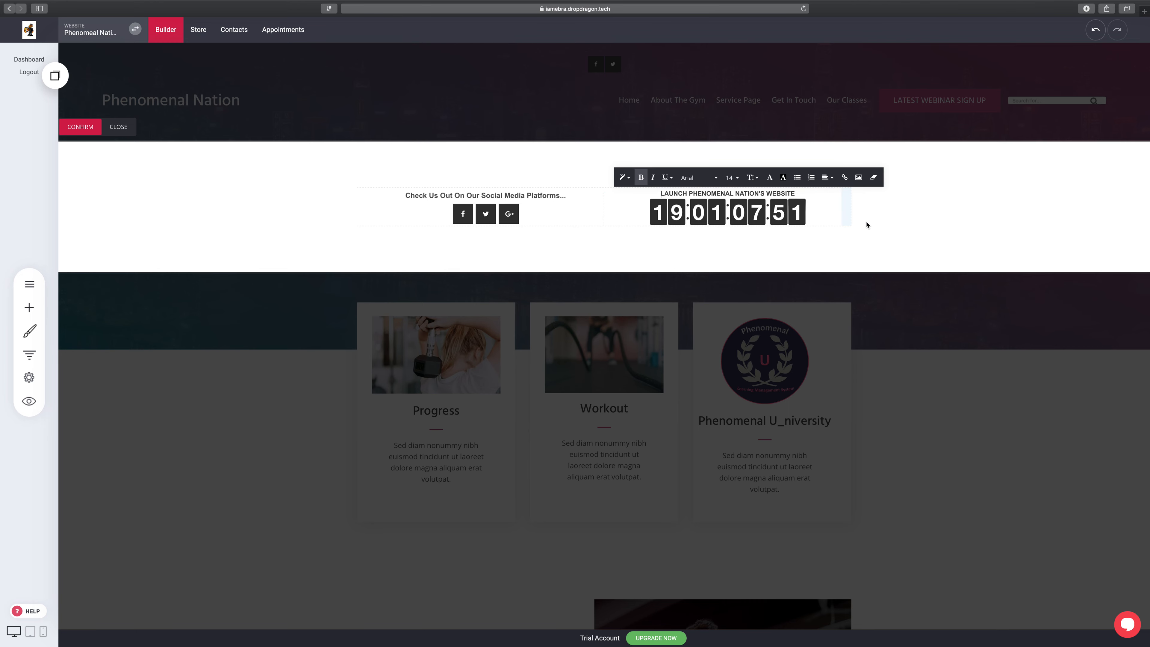
{"action": "left_click", "coordinate": [1015, 399]}
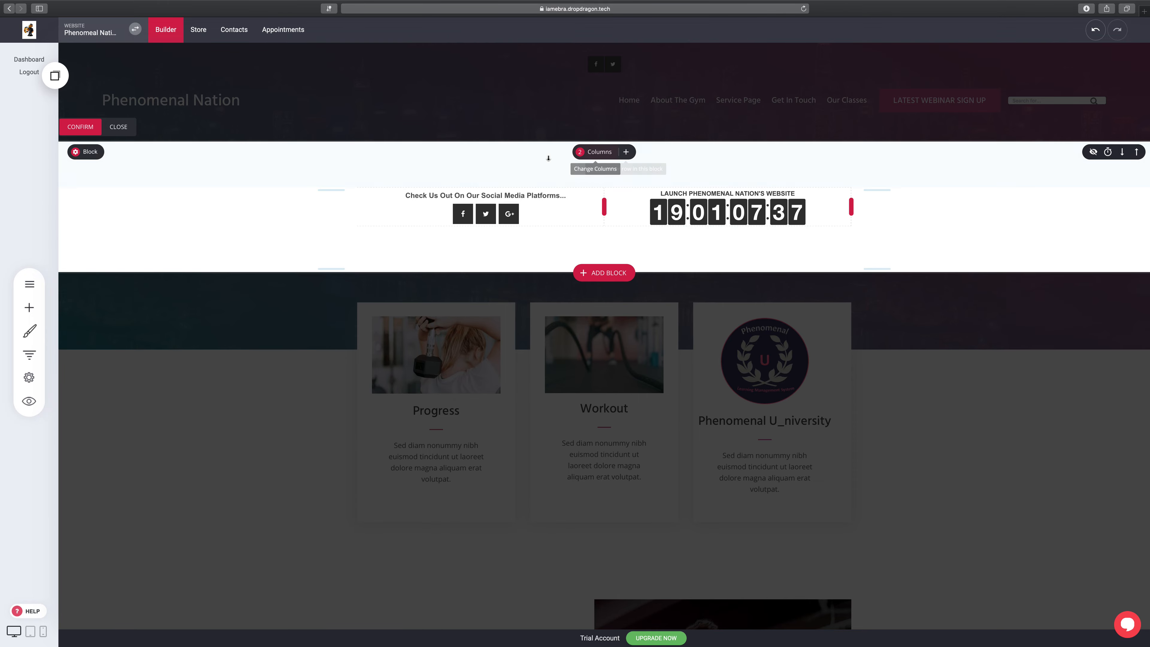
{"action": "left_click", "coordinate": [119, 128]}
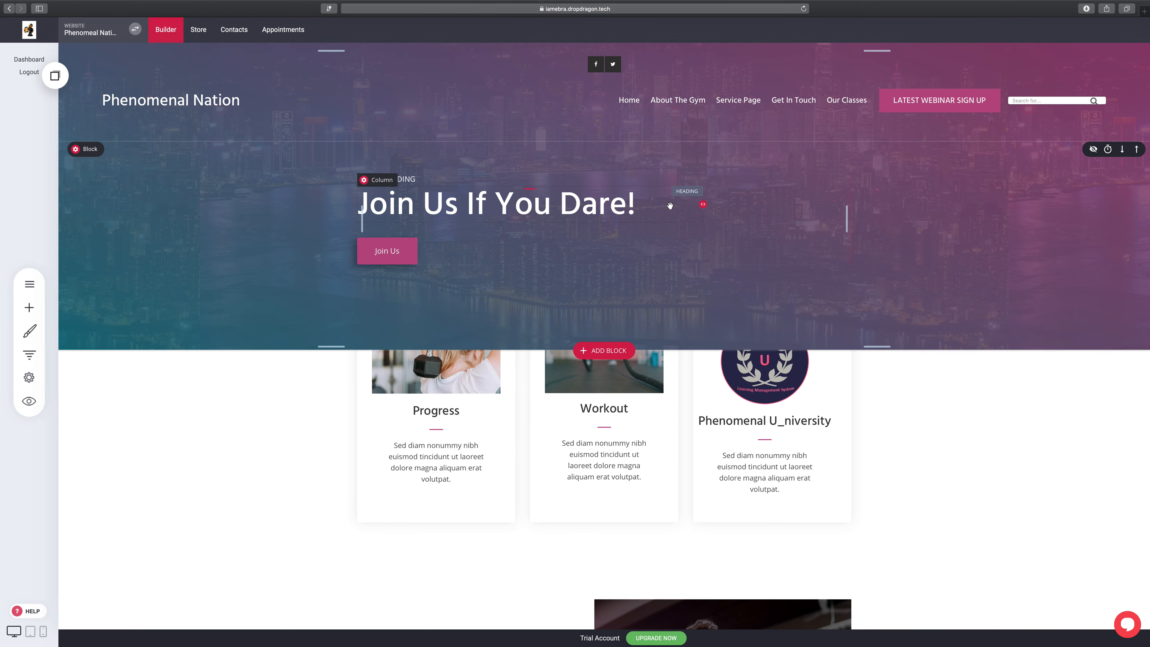
Step: Choose Stay and Save in the 'You have made changes' warning, then review the updated page
{"action": "left_click", "coordinate": [676, 101]}
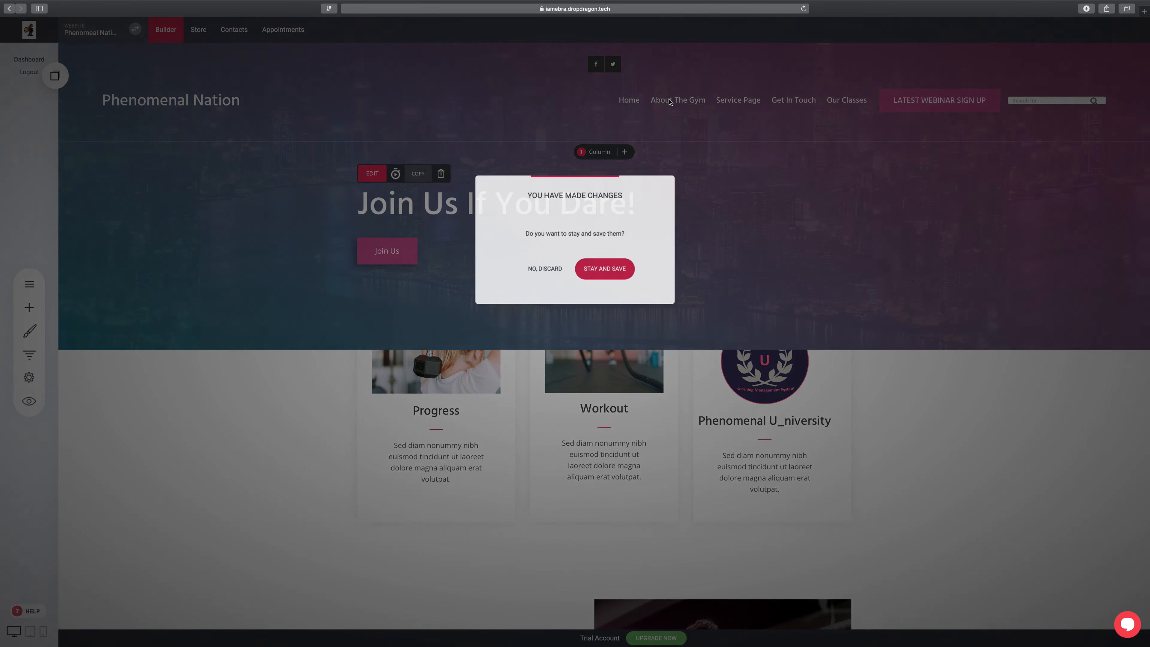
{"action": "left_click", "coordinate": [594, 271]}
{"action": "left_click", "coordinate": [850, 89]}
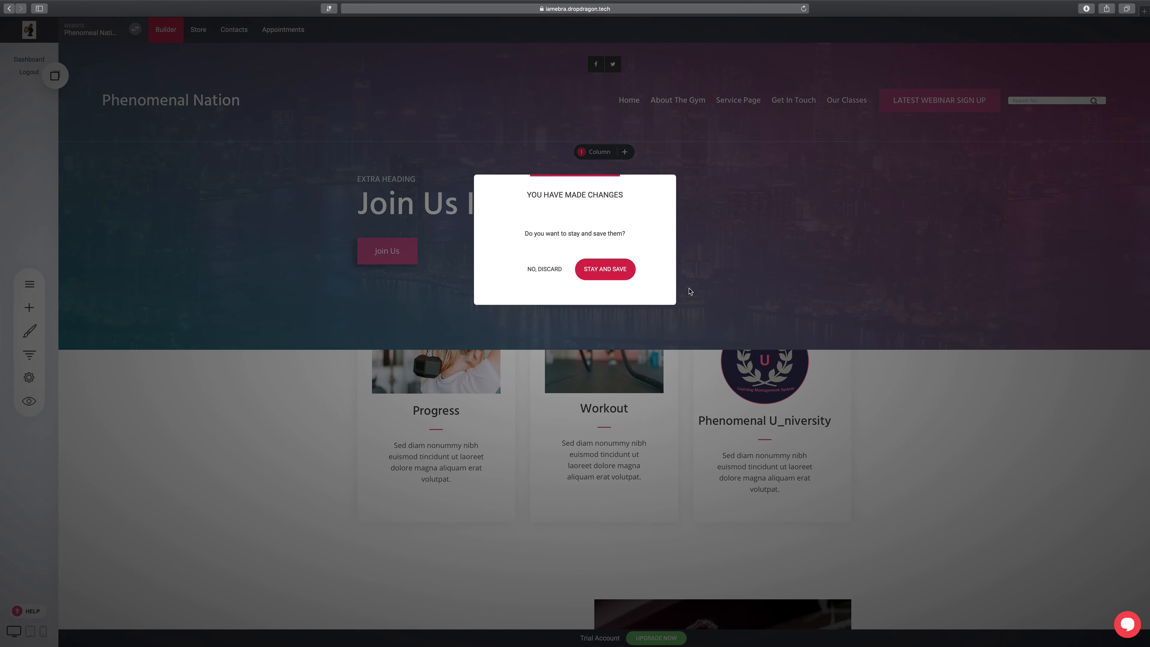
{"action": "left_click", "coordinate": [618, 272]}
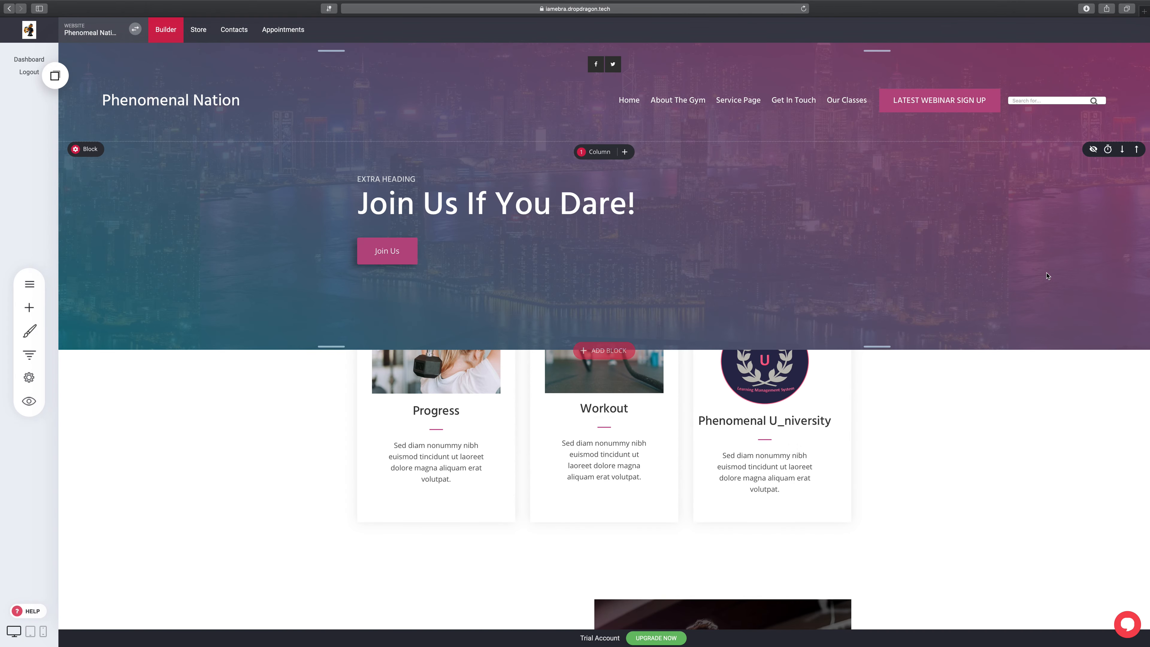
{"action": "scroll", "coordinate": [1088, 392], "scroll_direction": "down", "scroll_amount": 5}
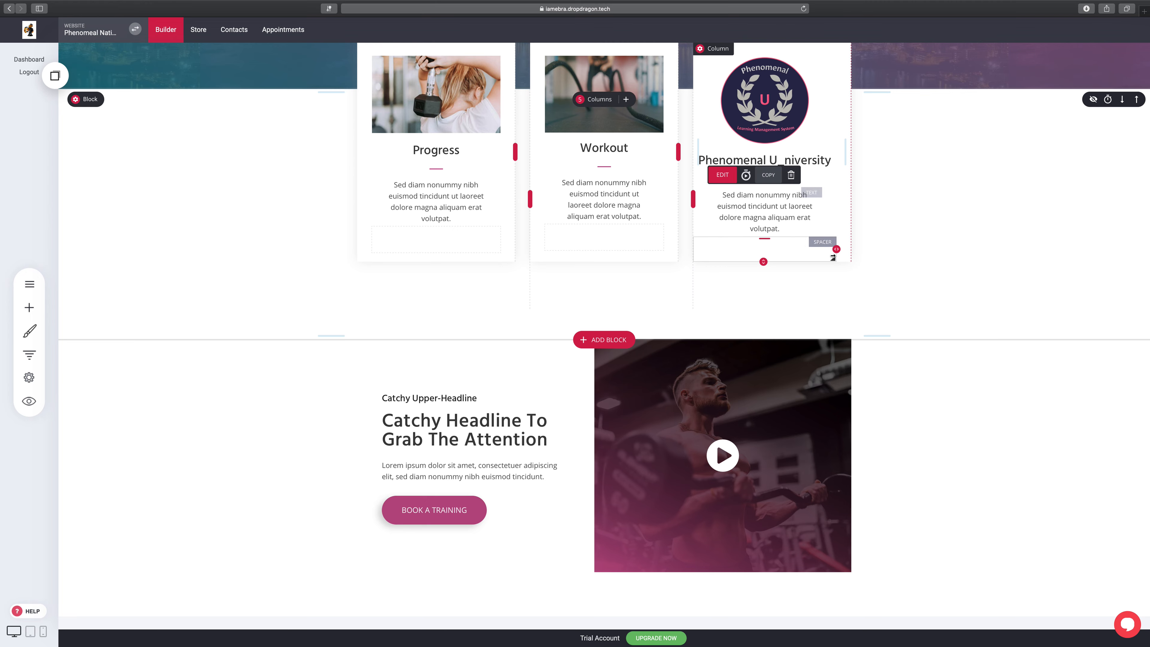
{"action": "scroll", "coordinate": [770, 218], "scroll_direction": "up", "scroll_amount": 5}
{"action": "scroll", "coordinate": [792, 411], "scroll_direction": "down", "scroll_amount": 2}
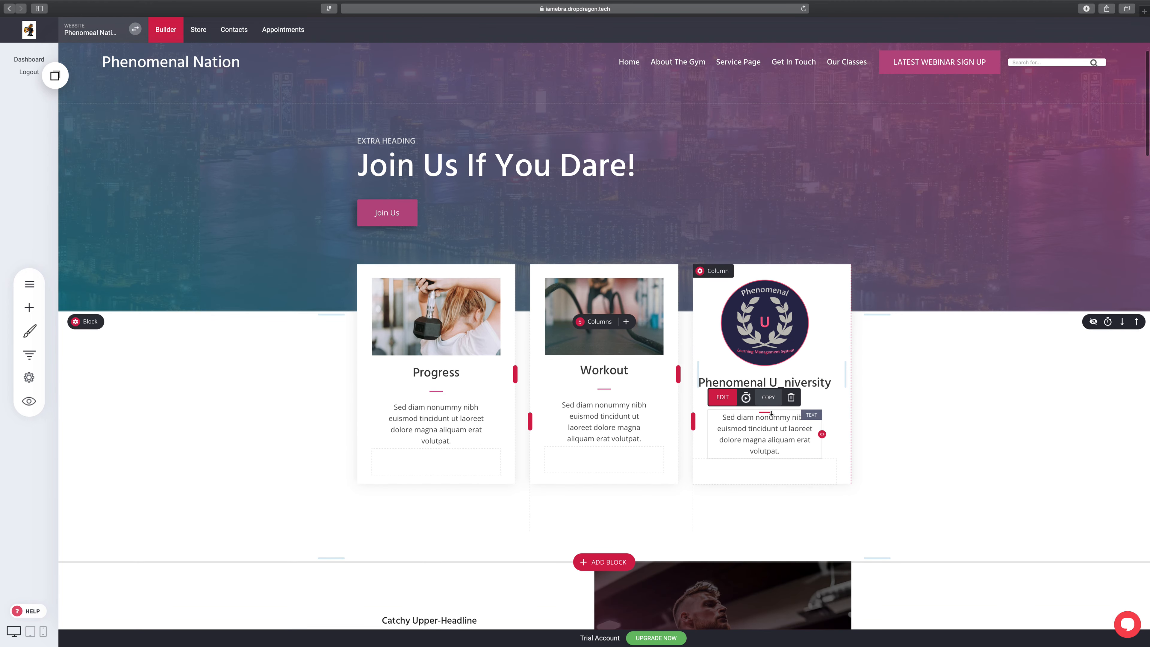
{"action": "scroll", "coordinate": [838, 272], "scroll_direction": "up", "scroll_amount": 3}
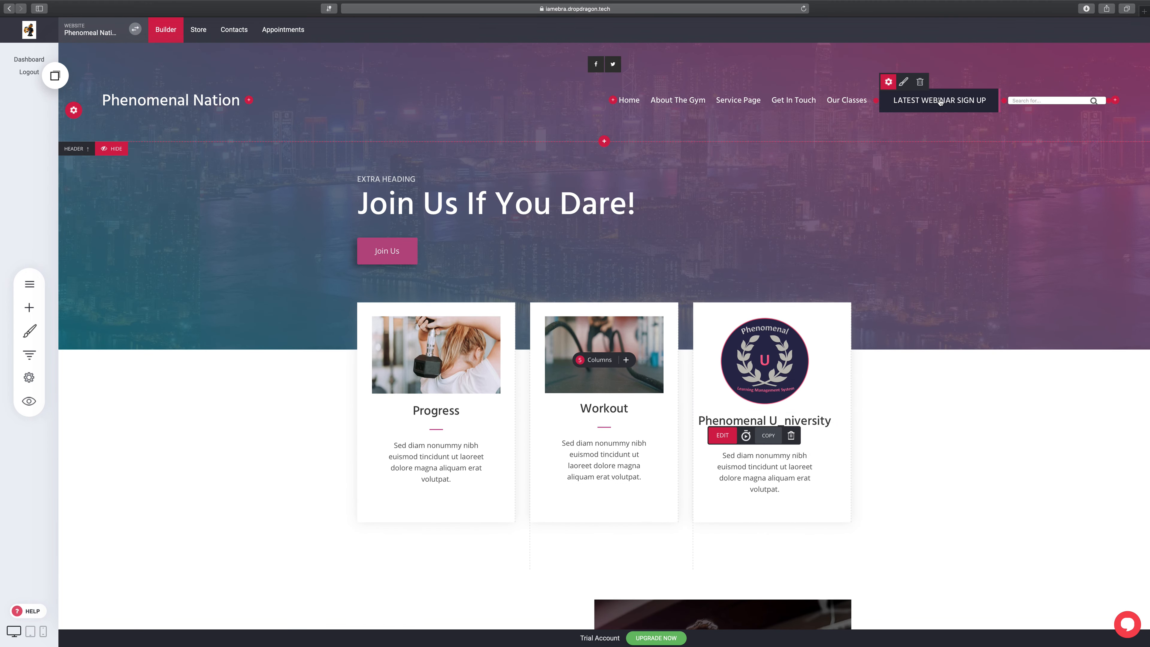
{"action": "scroll", "coordinate": [570, 255], "scroll_direction": "down", "scroll_amount": 3}
{"action": "scroll", "coordinate": [575, 264], "scroll_direction": "up", "scroll_amount": 3}
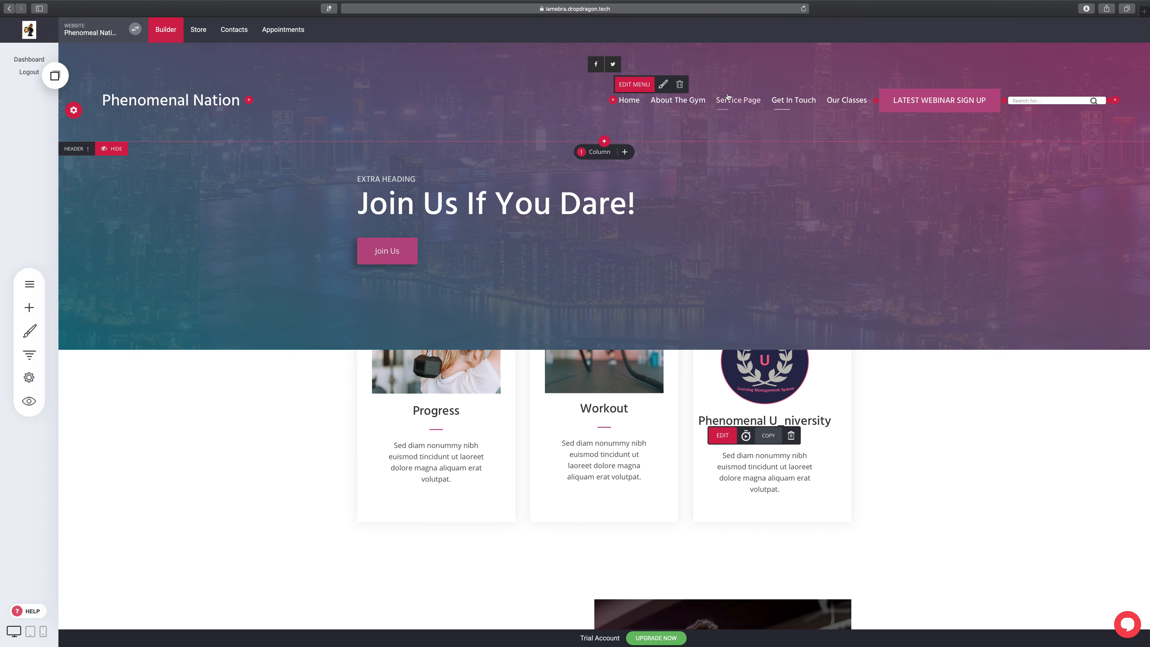
Step: Nest Our Classes beneath Service Page in the header menu and save the site
{"action": "left_click", "coordinate": [637, 91]}
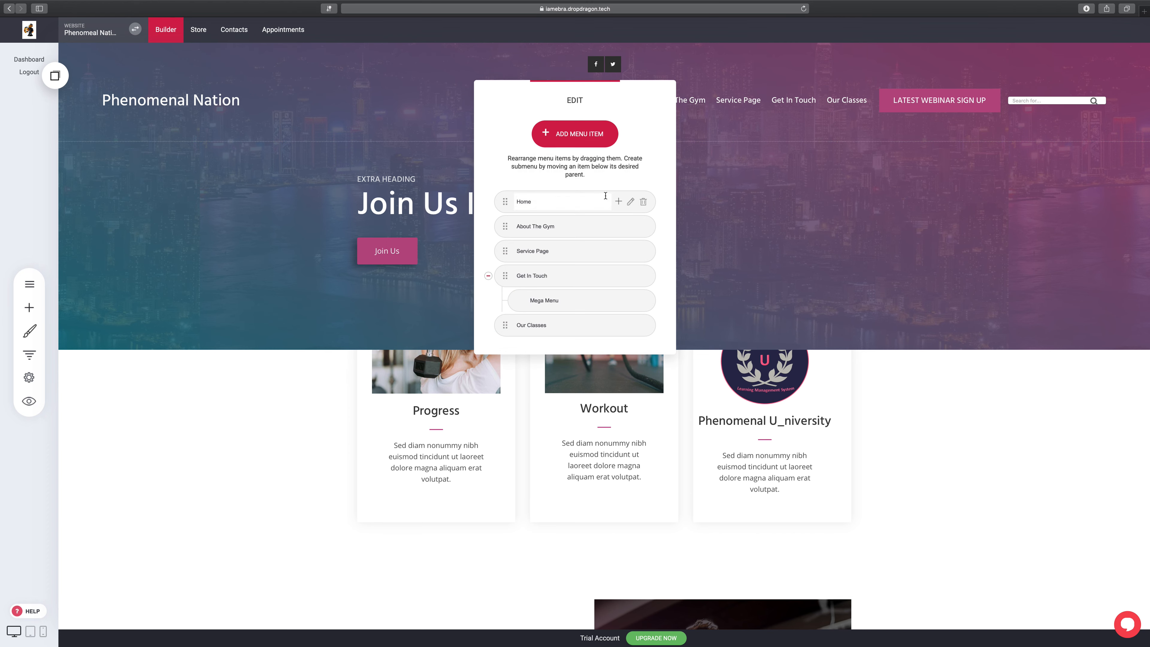
{"action": "left_click_drag", "start_coordinate": [518, 325], "coordinate": [545, 274]}
{"action": "left_click", "coordinate": [764, 165]}
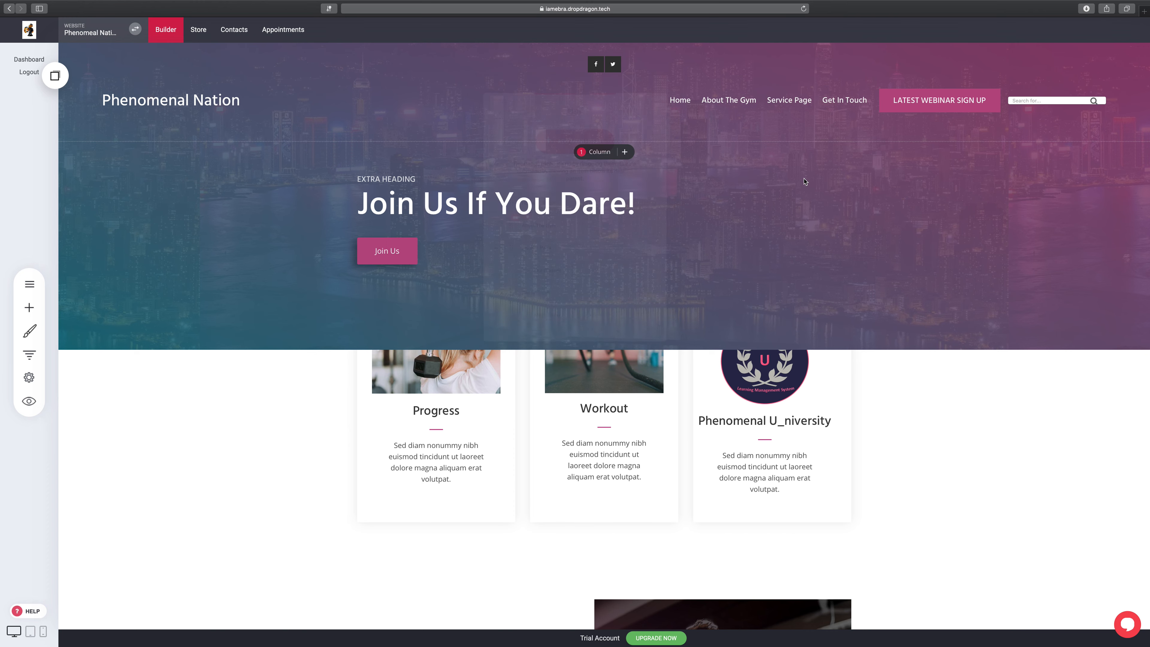
{"action": "left_click", "coordinate": [1065, 33]}
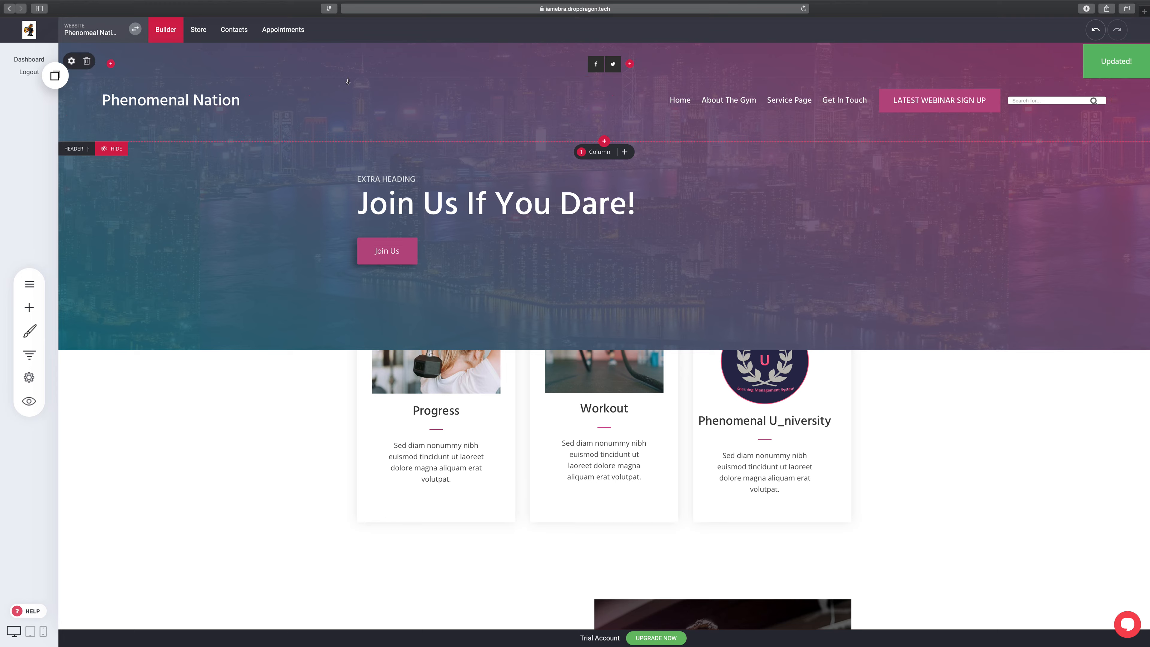
Step: Preview the live site and check the Get In Touch and Service Page menu items
{"action": "left_click", "coordinate": [29, 401]}
{"action": "mouse_move", "coordinate": [829, 117]}
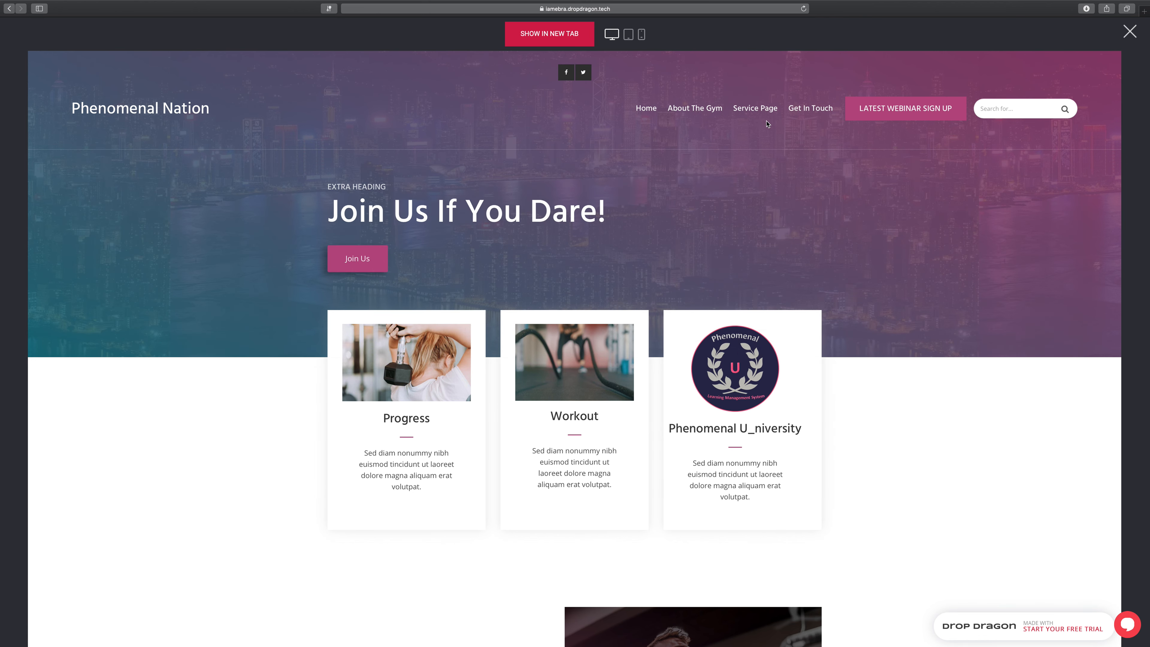
{"action": "mouse_move", "coordinate": [762, 119]}
{"action": "scroll", "coordinate": [978, 383], "scroll_direction": "down", "scroll_amount": 8}
{"action": "scroll", "coordinate": [971, 379], "scroll_direction": "up", "scroll_amount": 8}
{"action": "mouse_move", "coordinate": [807, 115]}
{"action": "scroll", "coordinate": [956, 176], "scroll_direction": "down", "scroll_amount": 1}
{"action": "scroll", "coordinate": [956, 176], "scroll_direction": "up", "scroll_amount": 1}
{"action": "scroll", "coordinate": [956, 176], "scroll_direction": "down", "scroll_amount": 1}
{"action": "scroll", "coordinate": [956, 177], "scroll_direction": "up", "scroll_amount": 1}
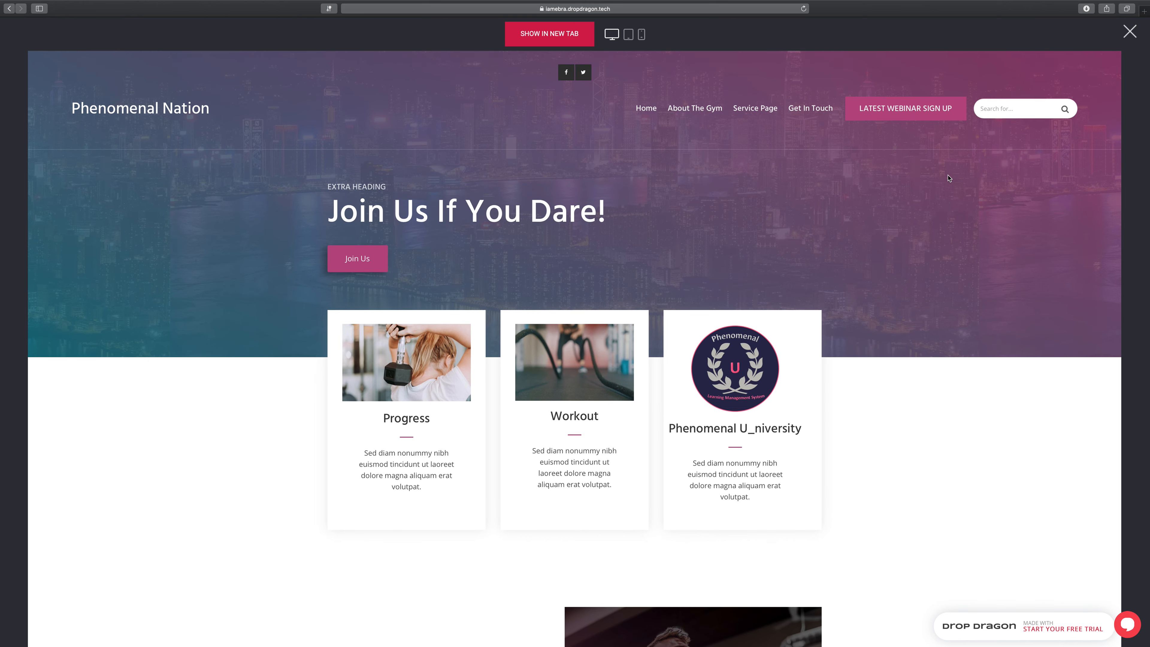